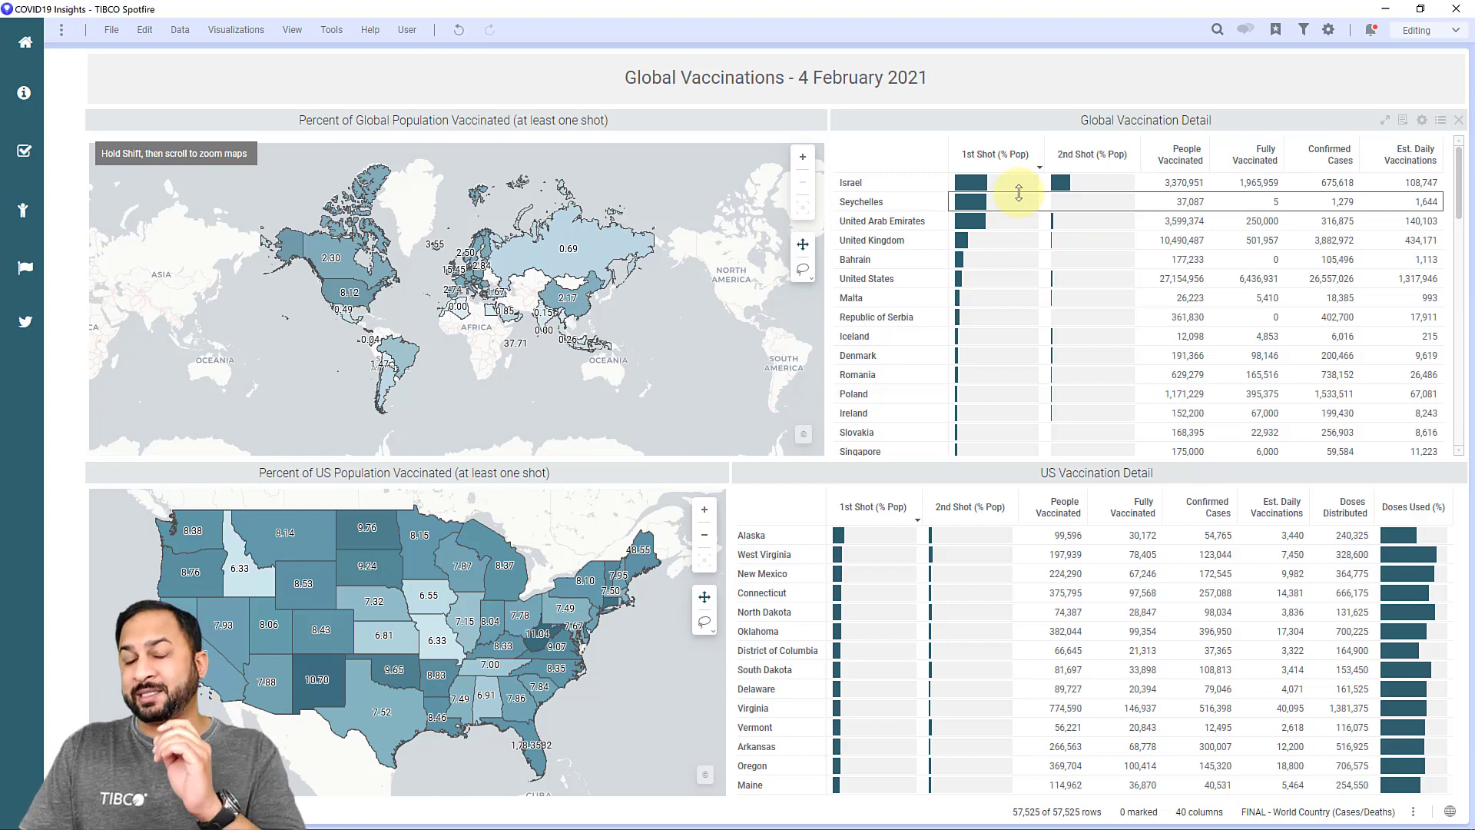
- Review Global Vaccination Detail's Data properties: table 'FINAL - World Country (Cases/Deaths)', limited to non-null People Vaccinated Per Hundred
mouse_move(1019, 193)
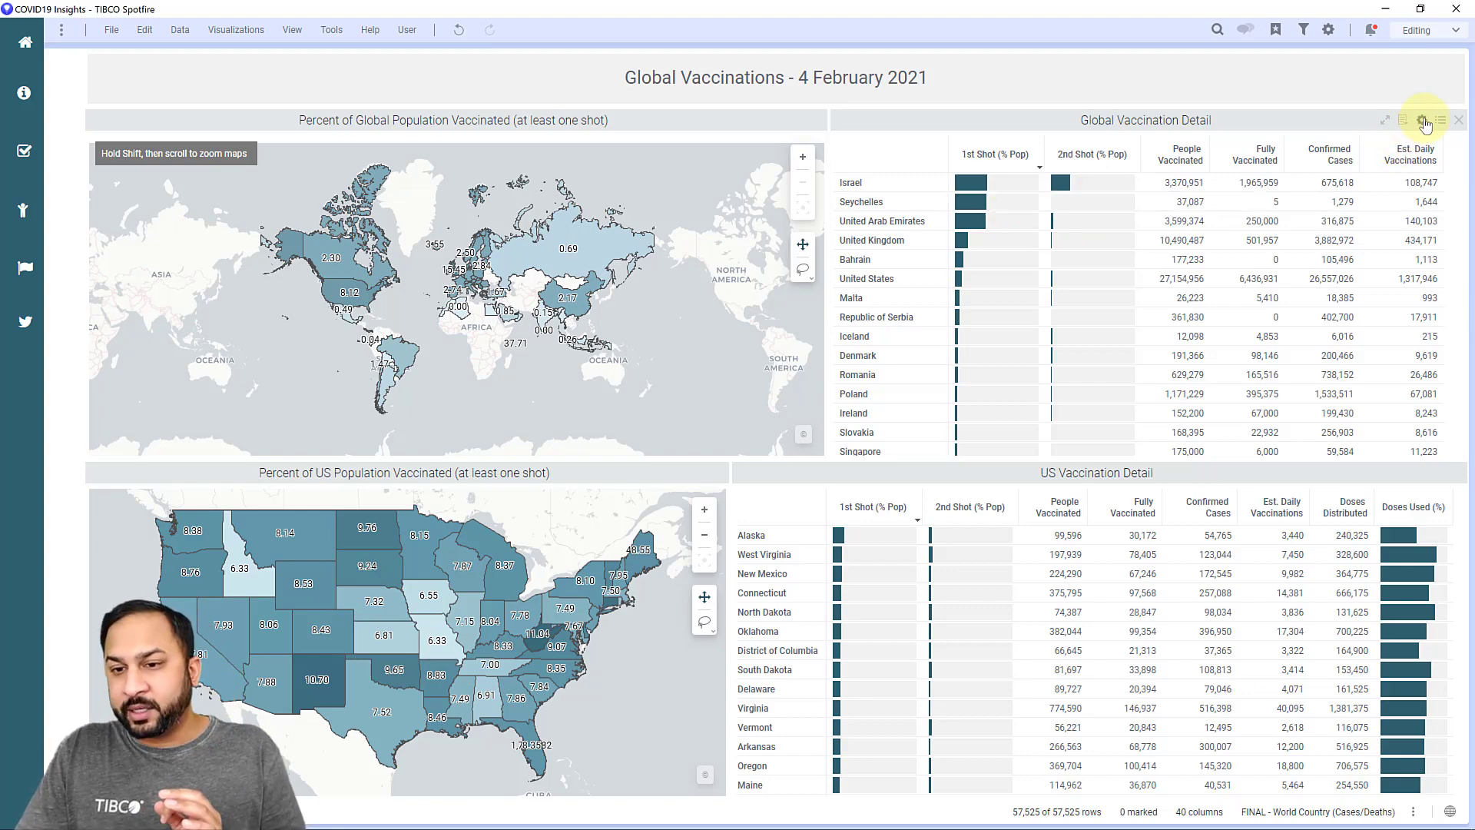
click(1423, 120)
click(1349, 229)
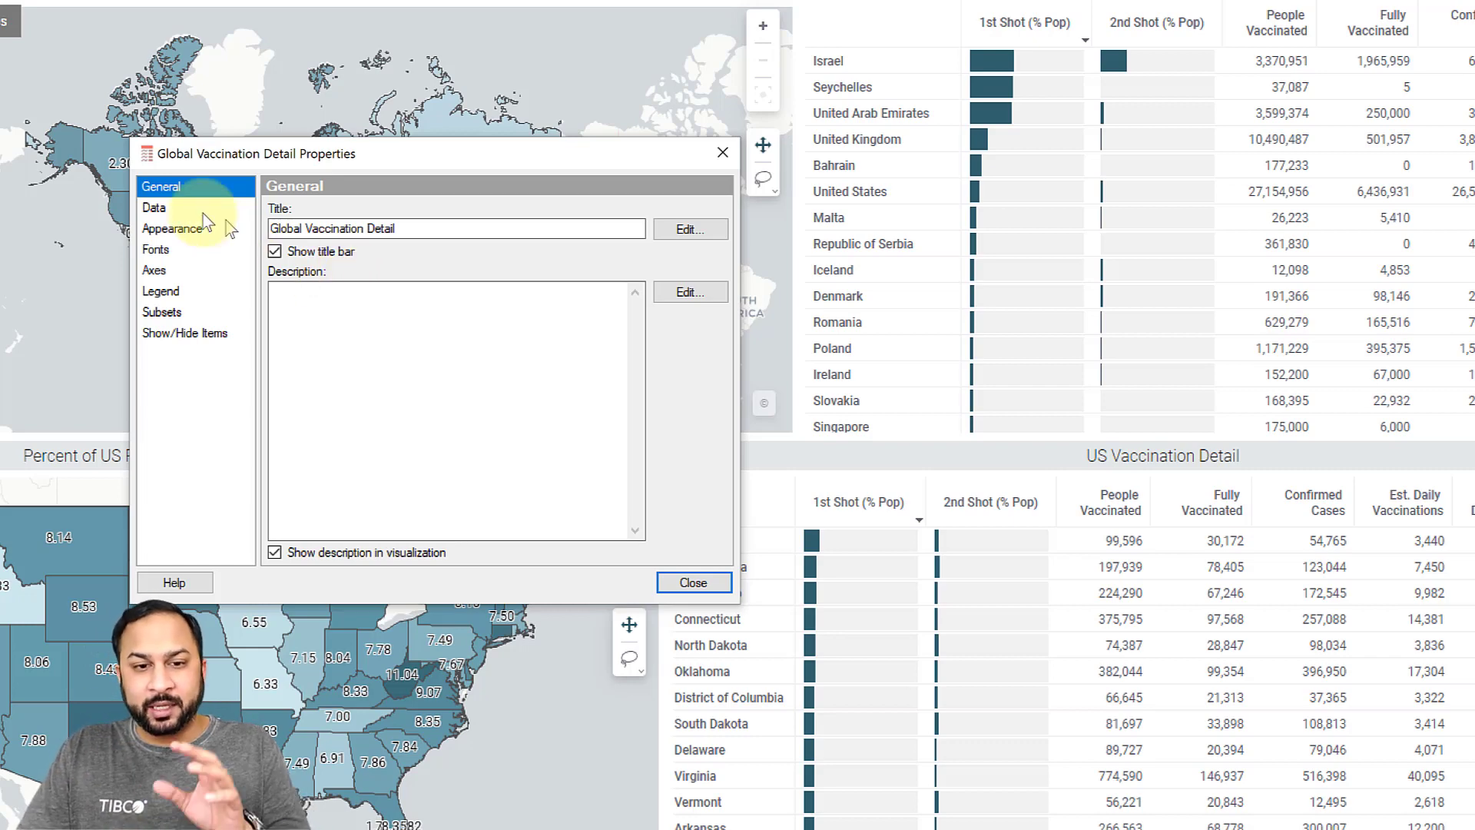
click(157, 207)
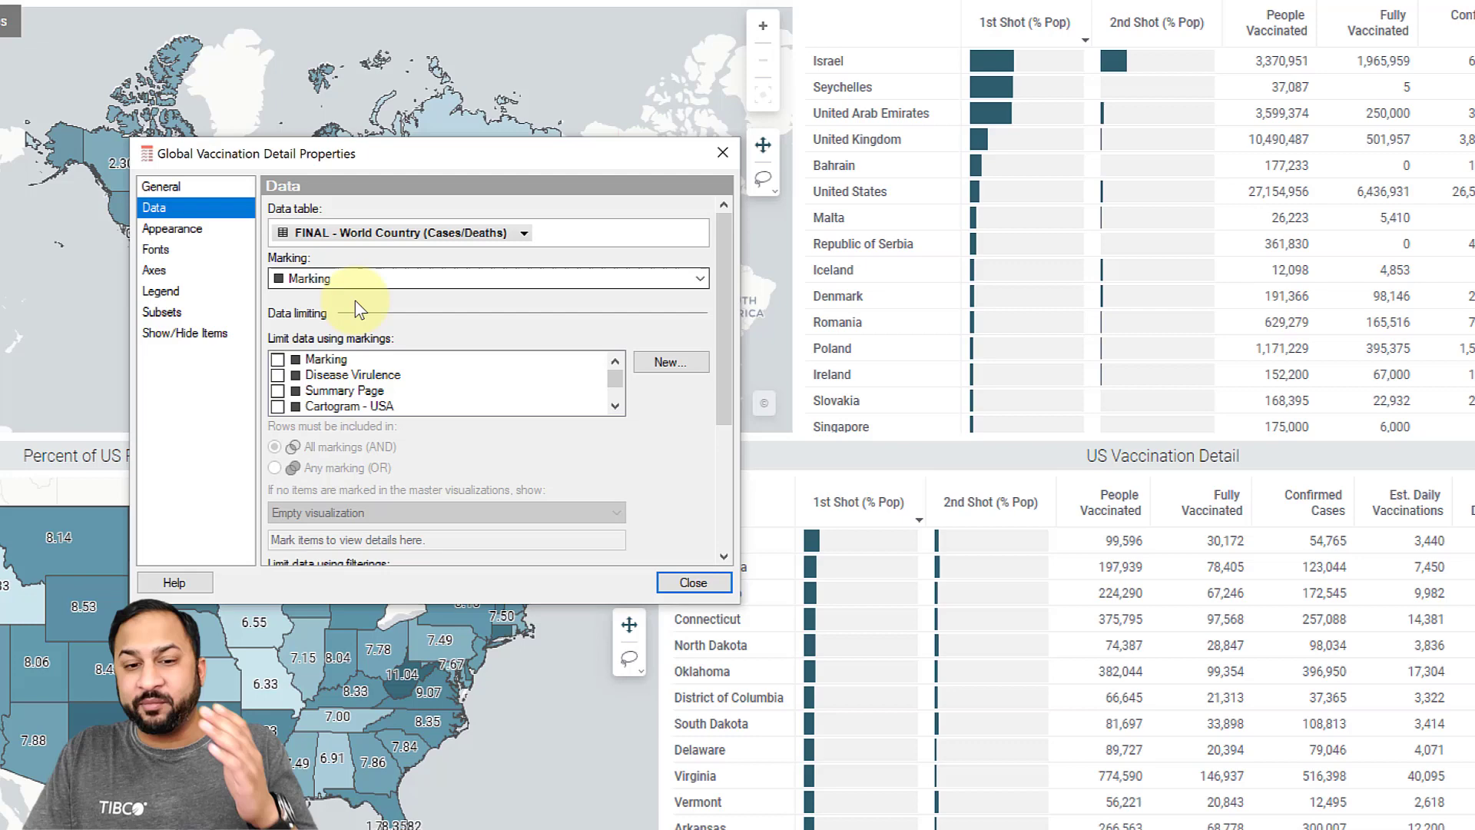
scroll(355, 301, down, 3)
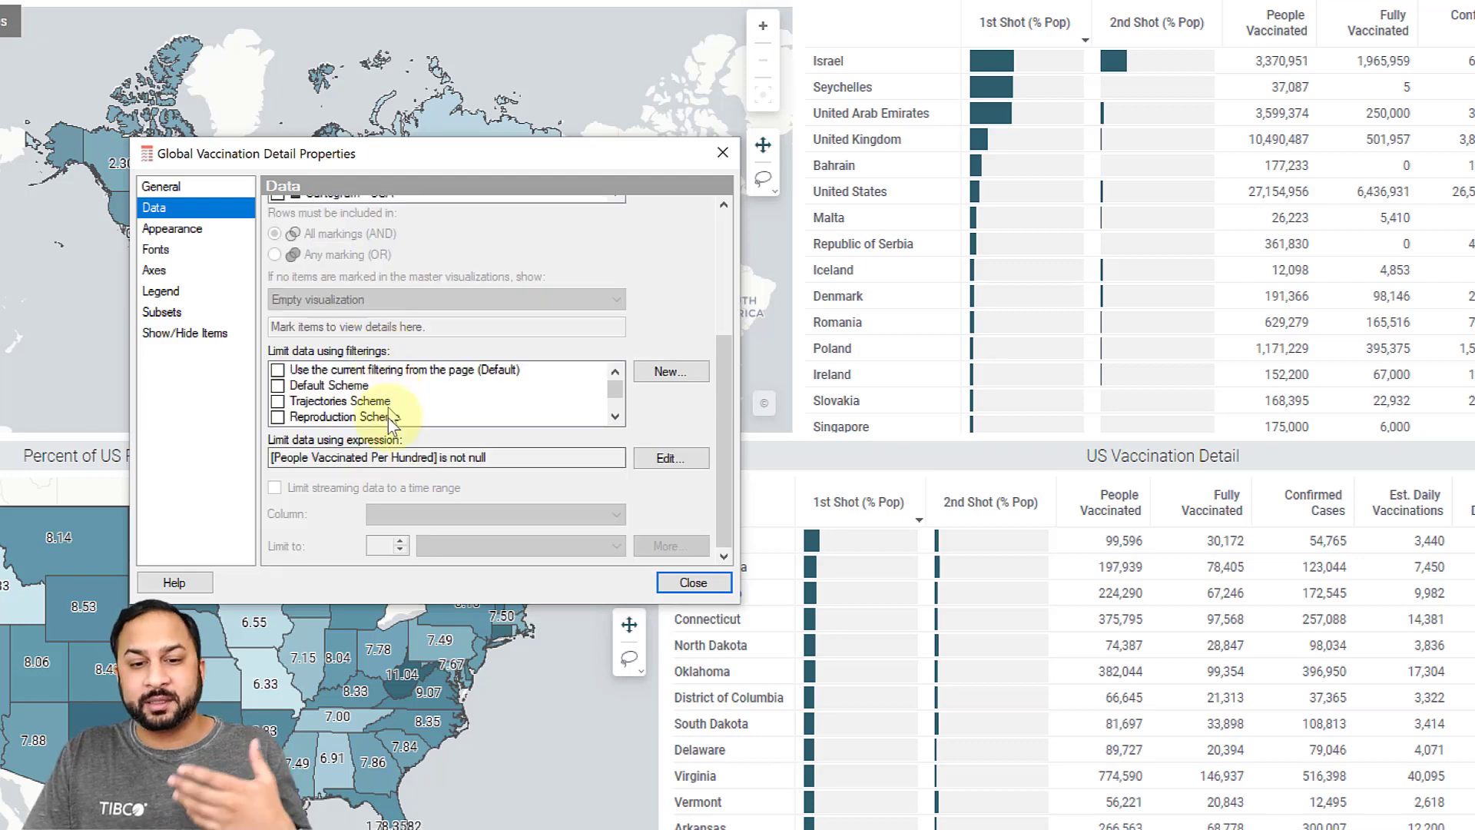
- Show the table's Axes setup, select the 1st Shot (% Pop) column, and preview the column types available to add
click(172, 273)
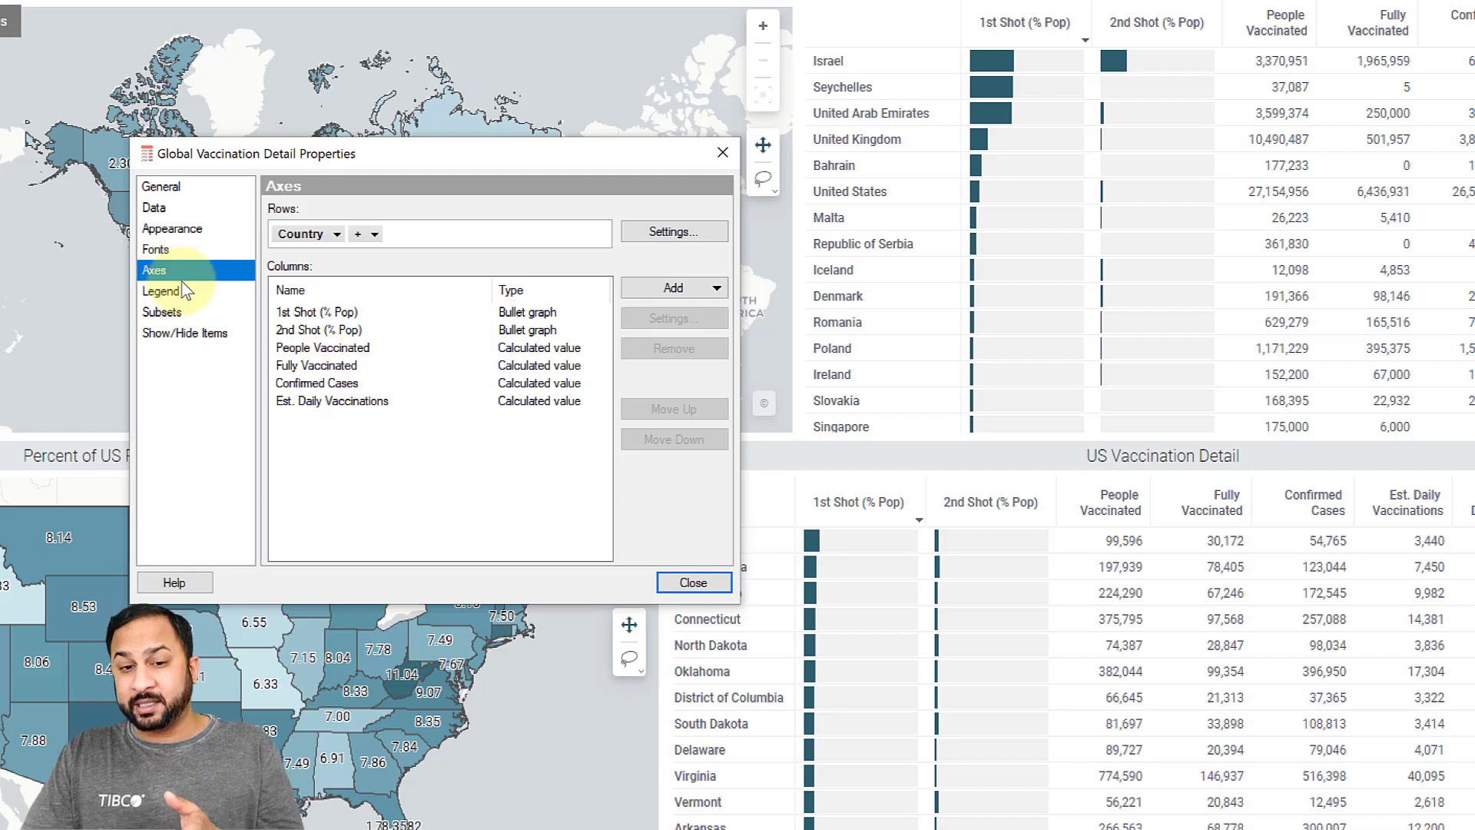
click(514, 313)
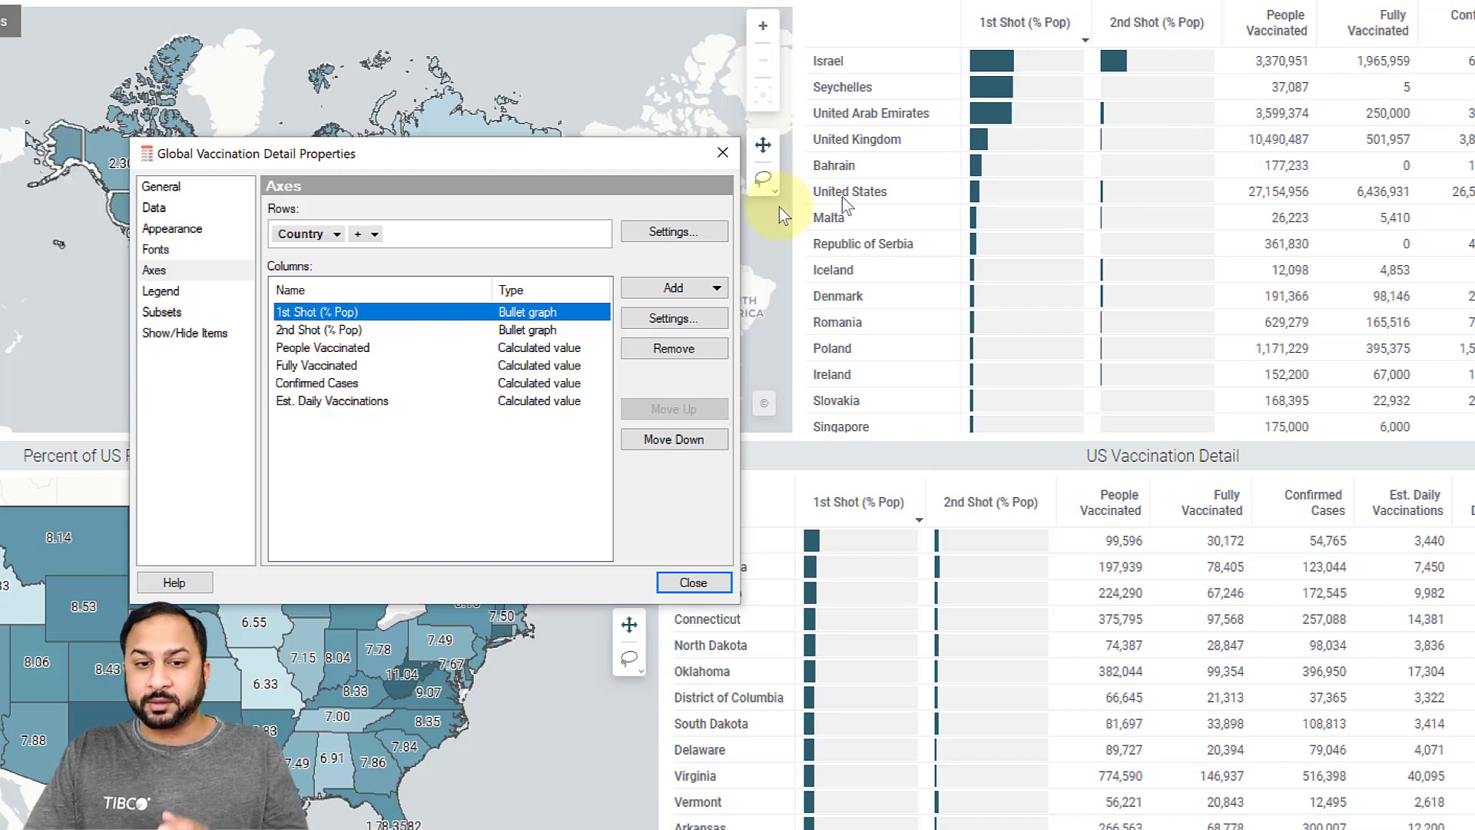
click(672, 291)
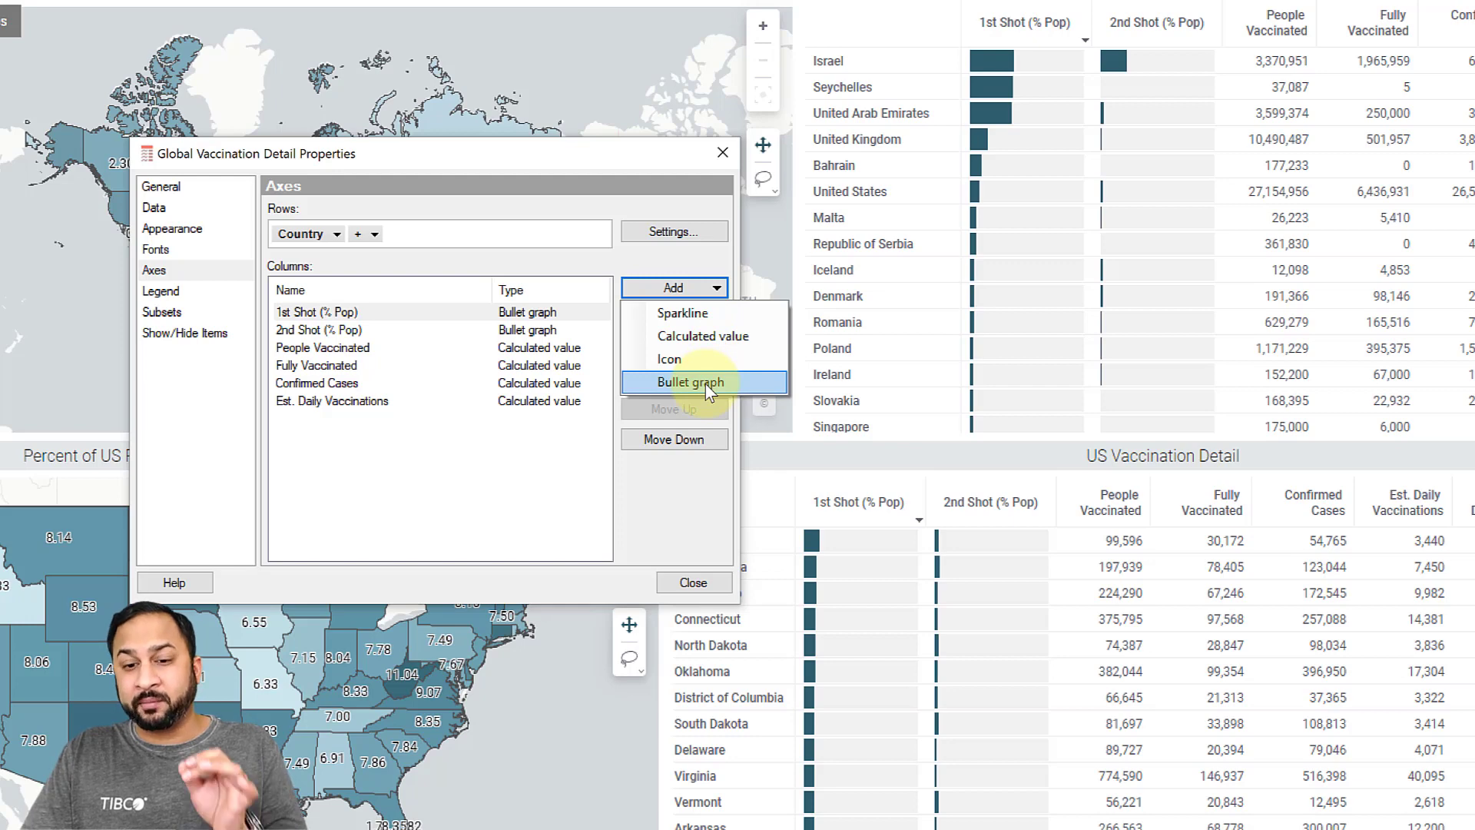
click(518, 266)
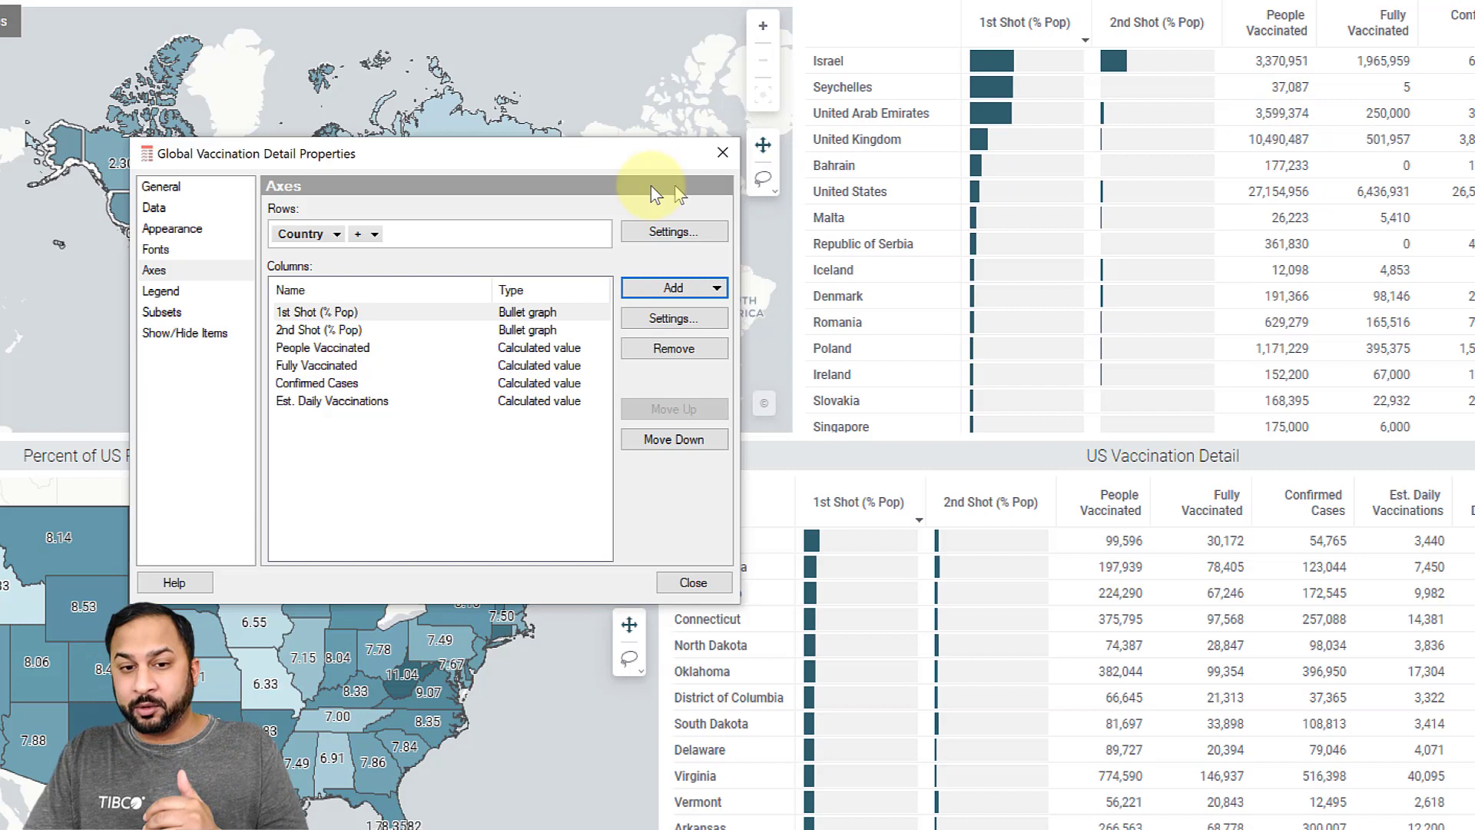
click(335, 235)
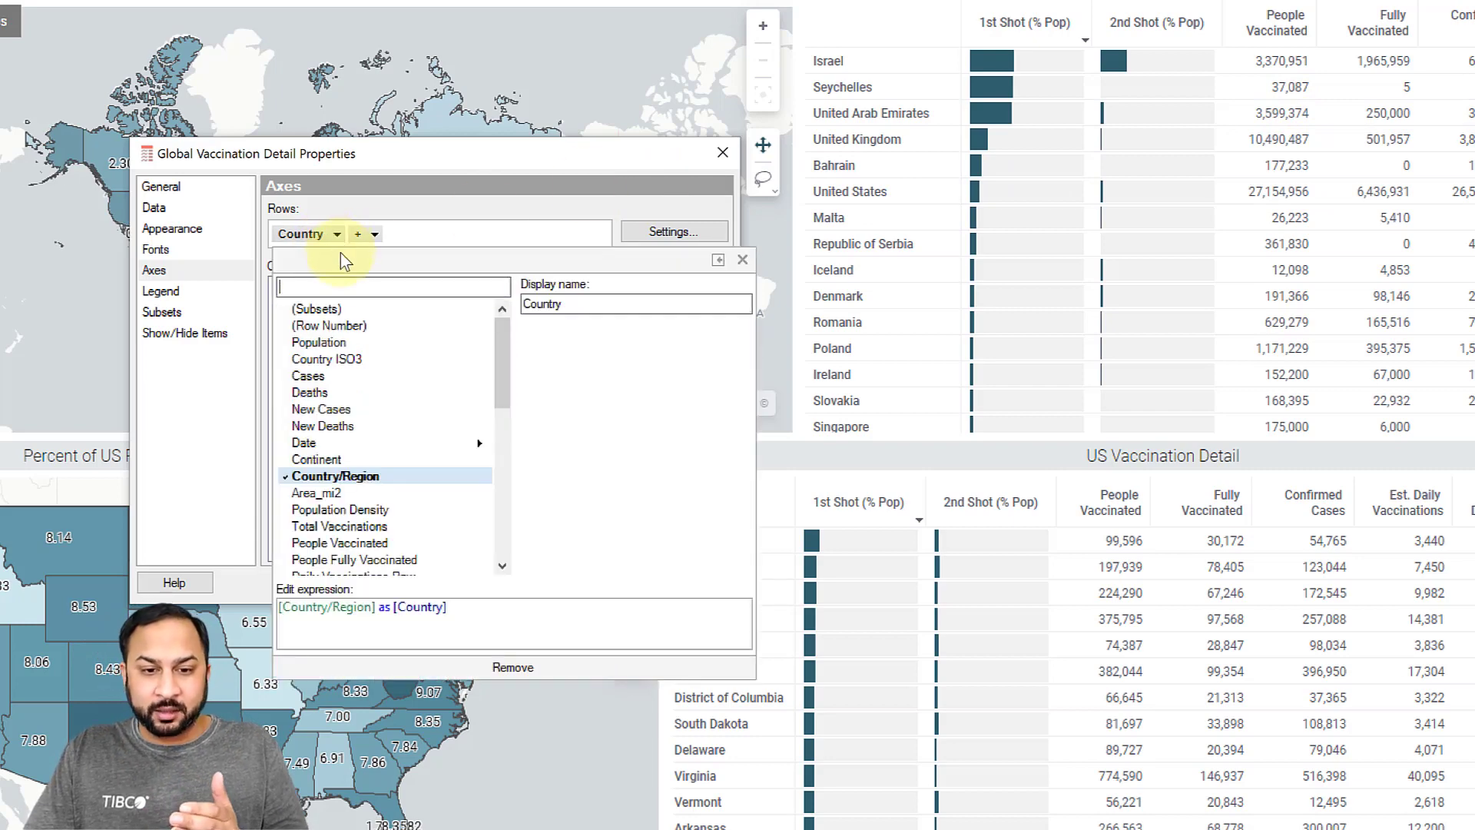
click(332, 458)
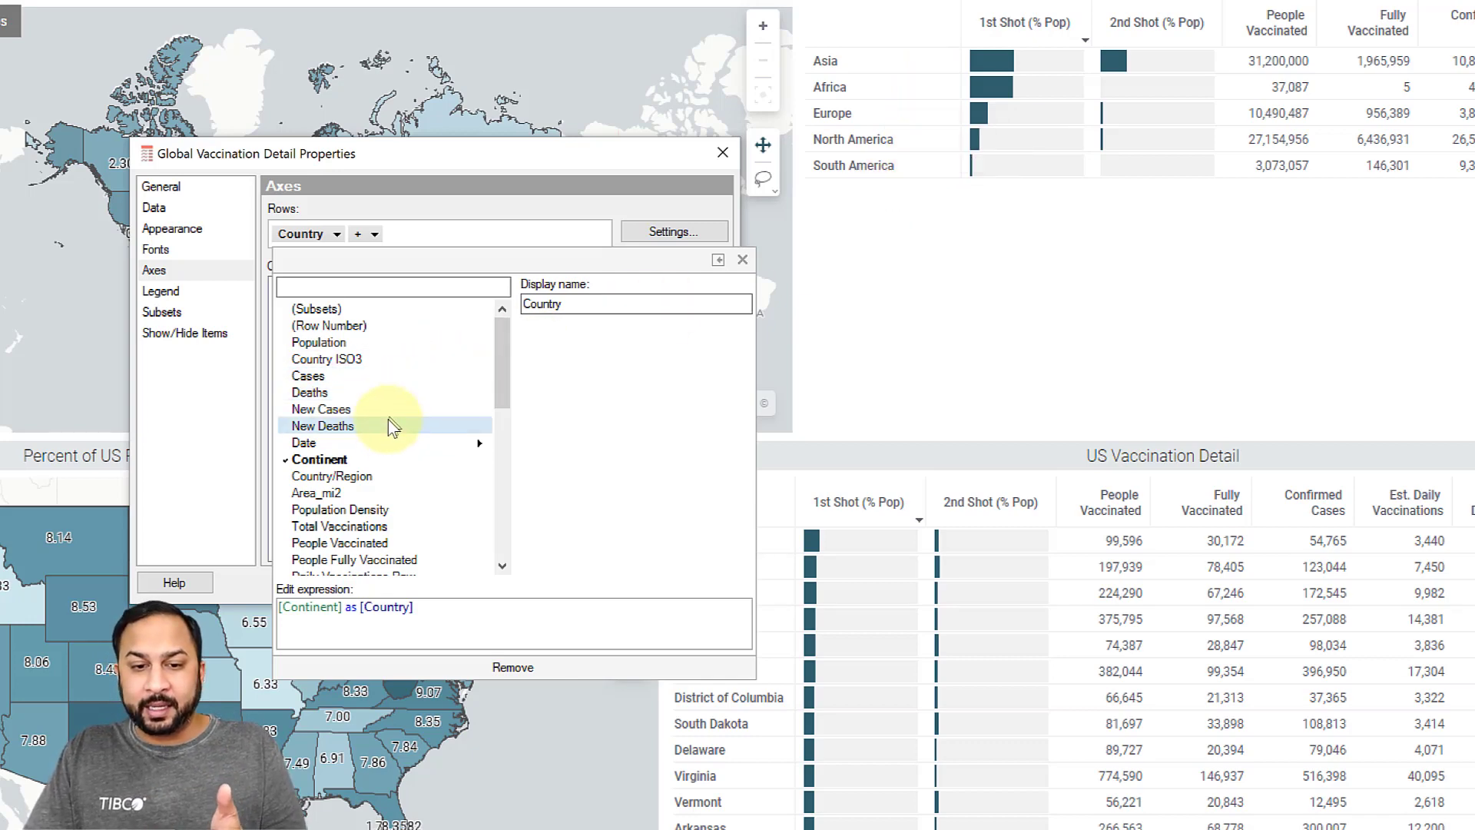
click(367, 476)
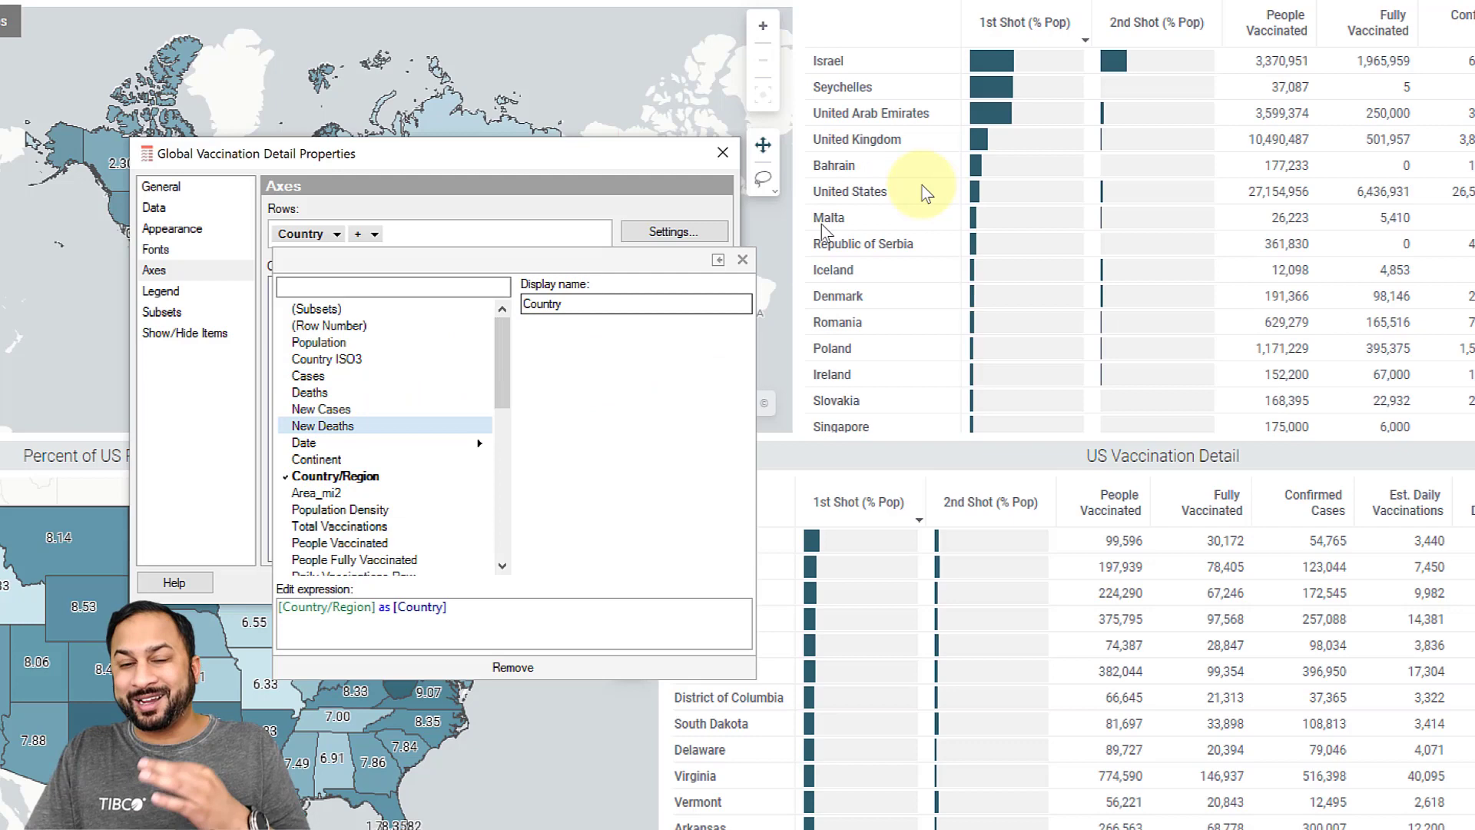
click(478, 229)
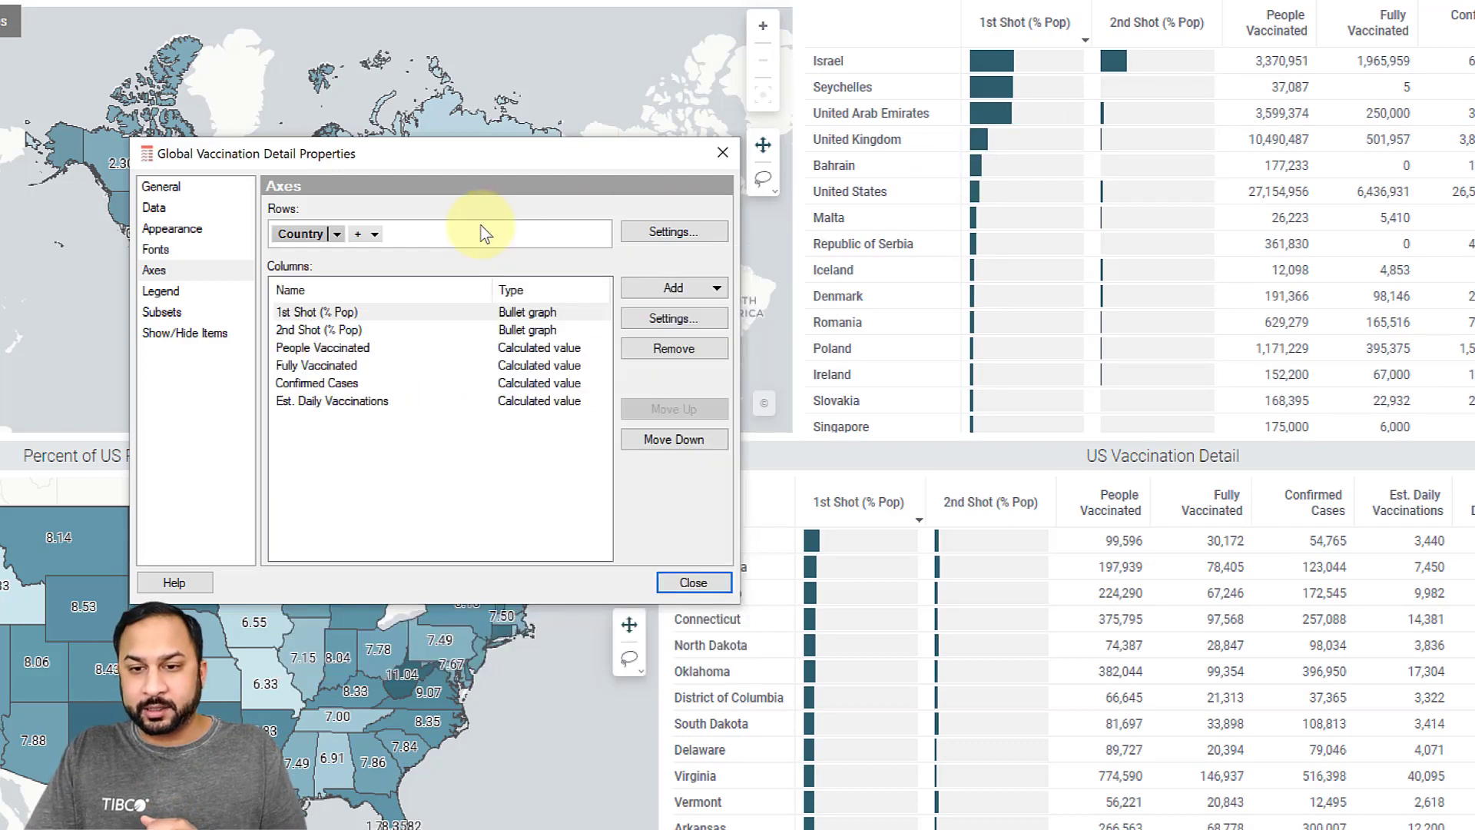
- Show the Data page of 1st Shot (% Pop)'s bullet graph settings, with the dialog moved aside
click(537, 315)
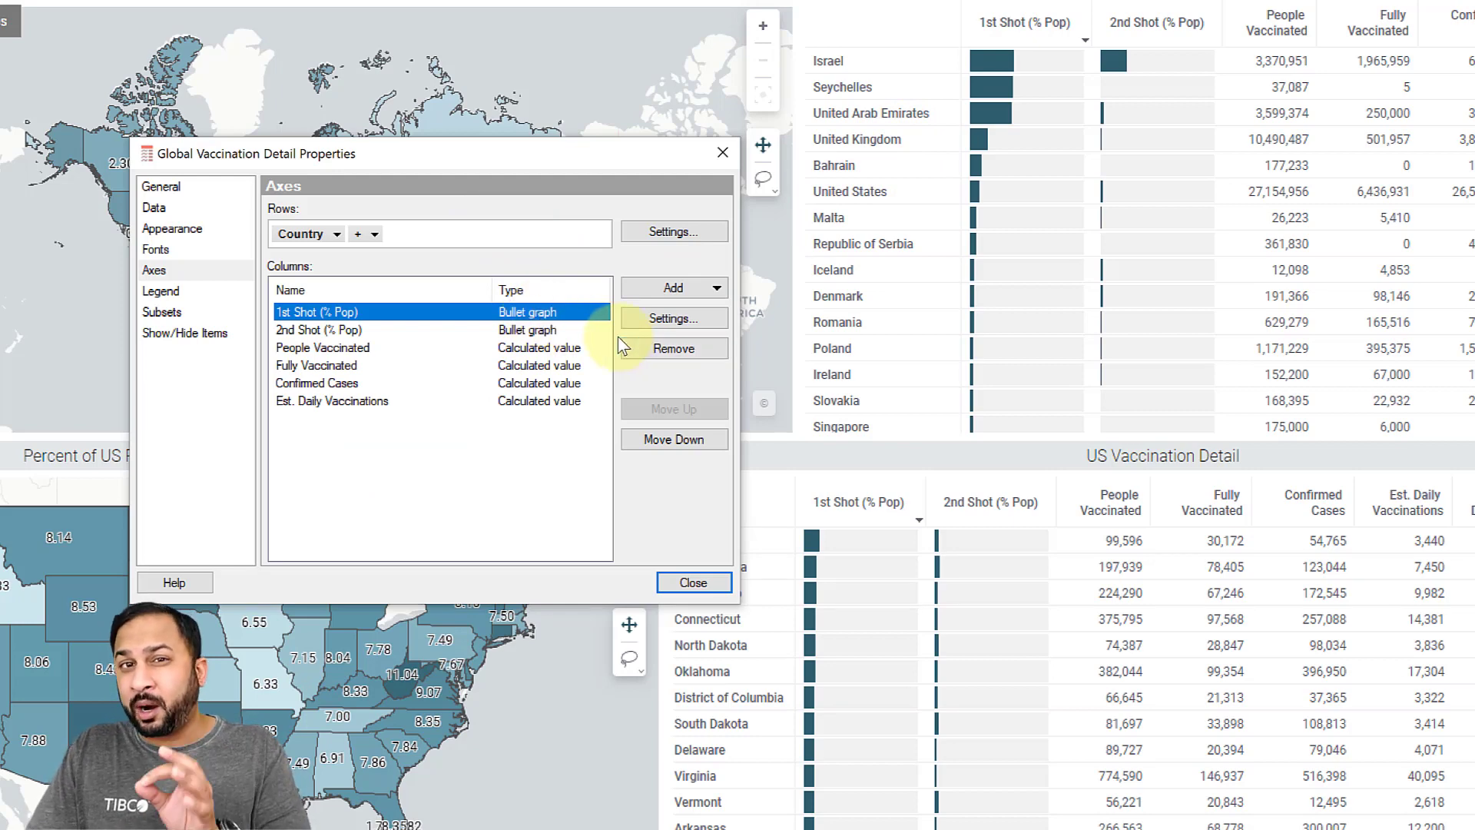
click(636, 319)
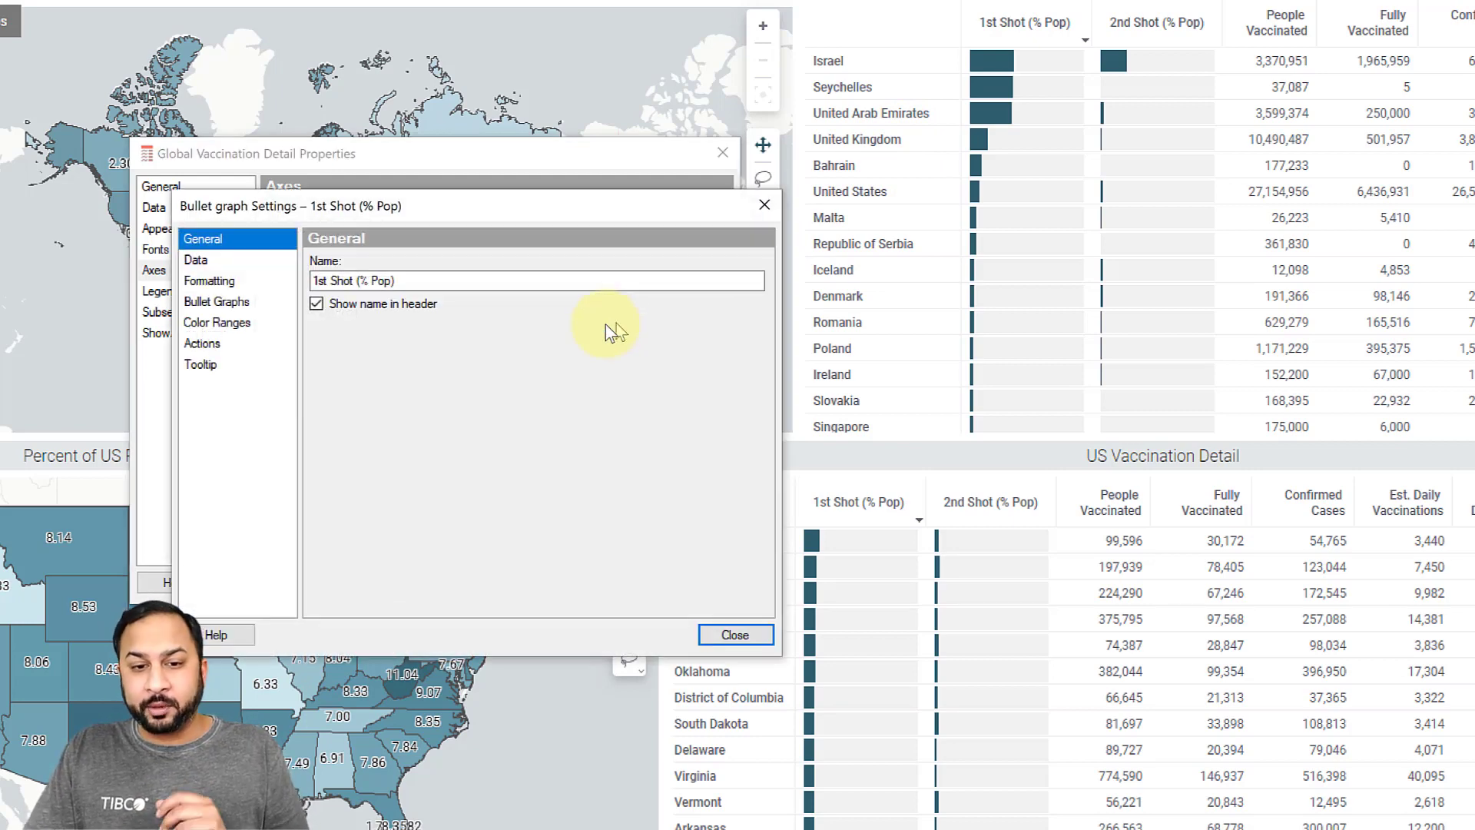
click(275, 264)
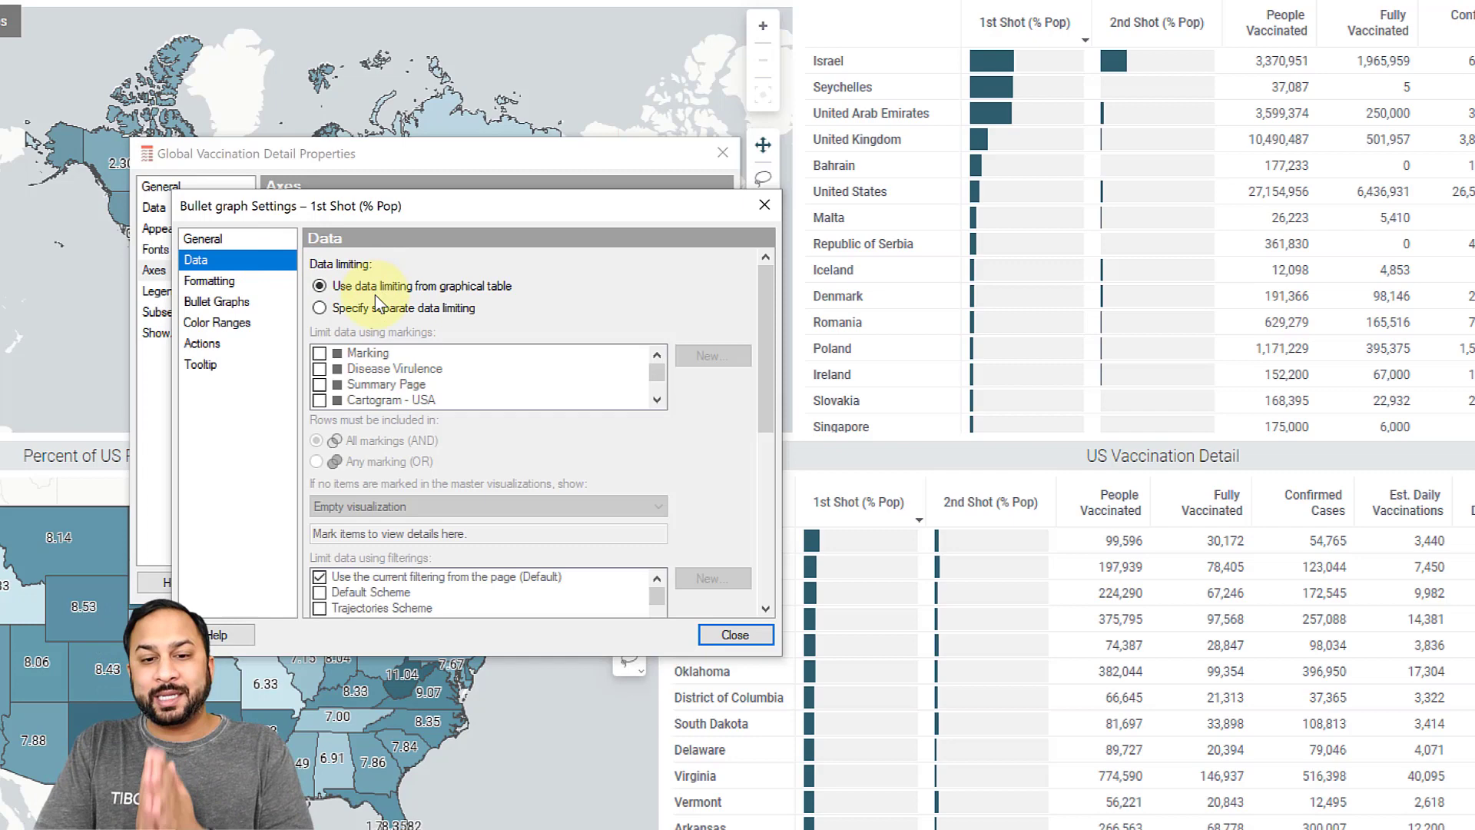
drag(410, 218, 482, 357)
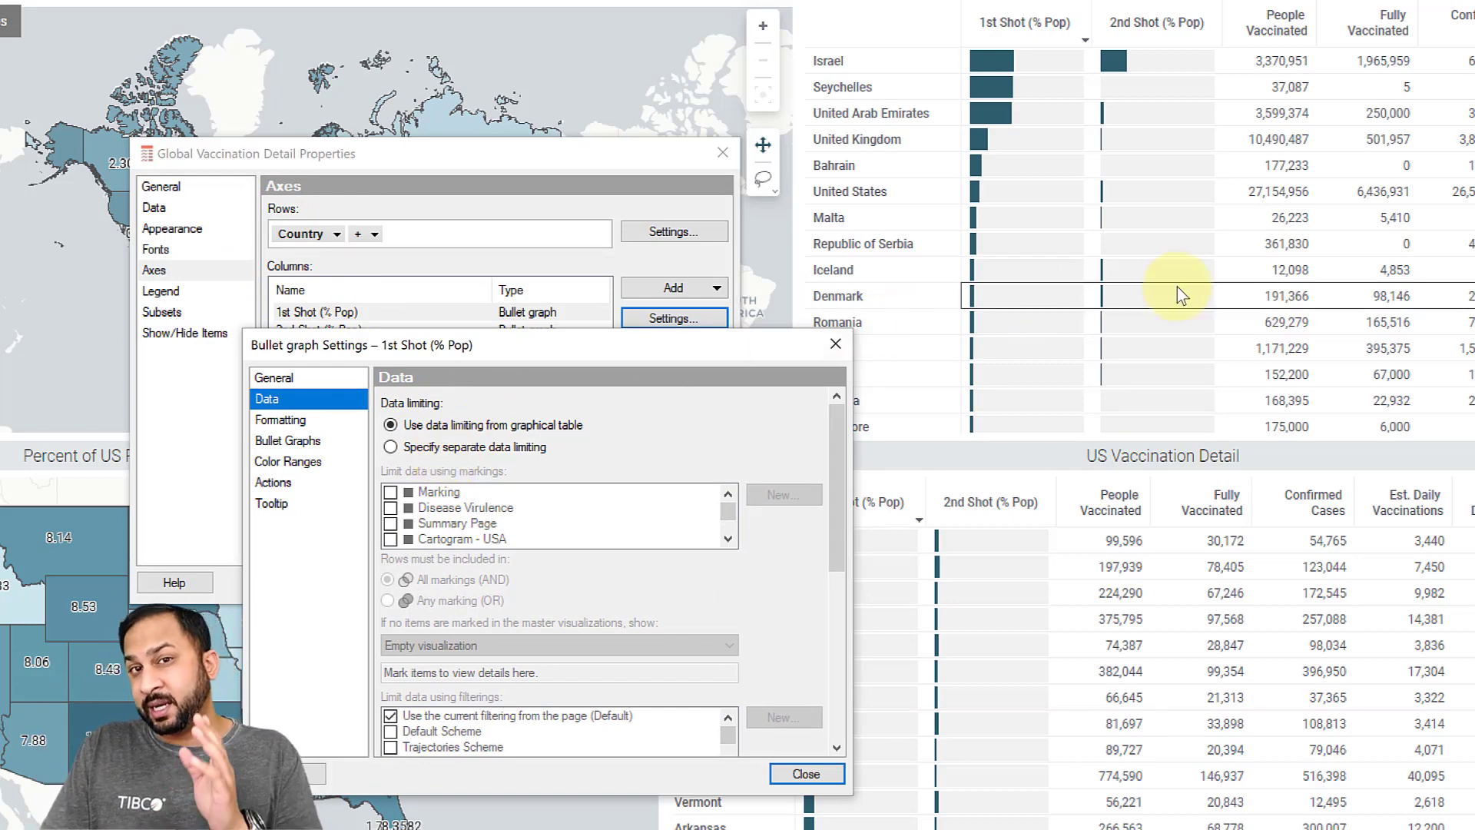
scroll(515, 539, down, 3)
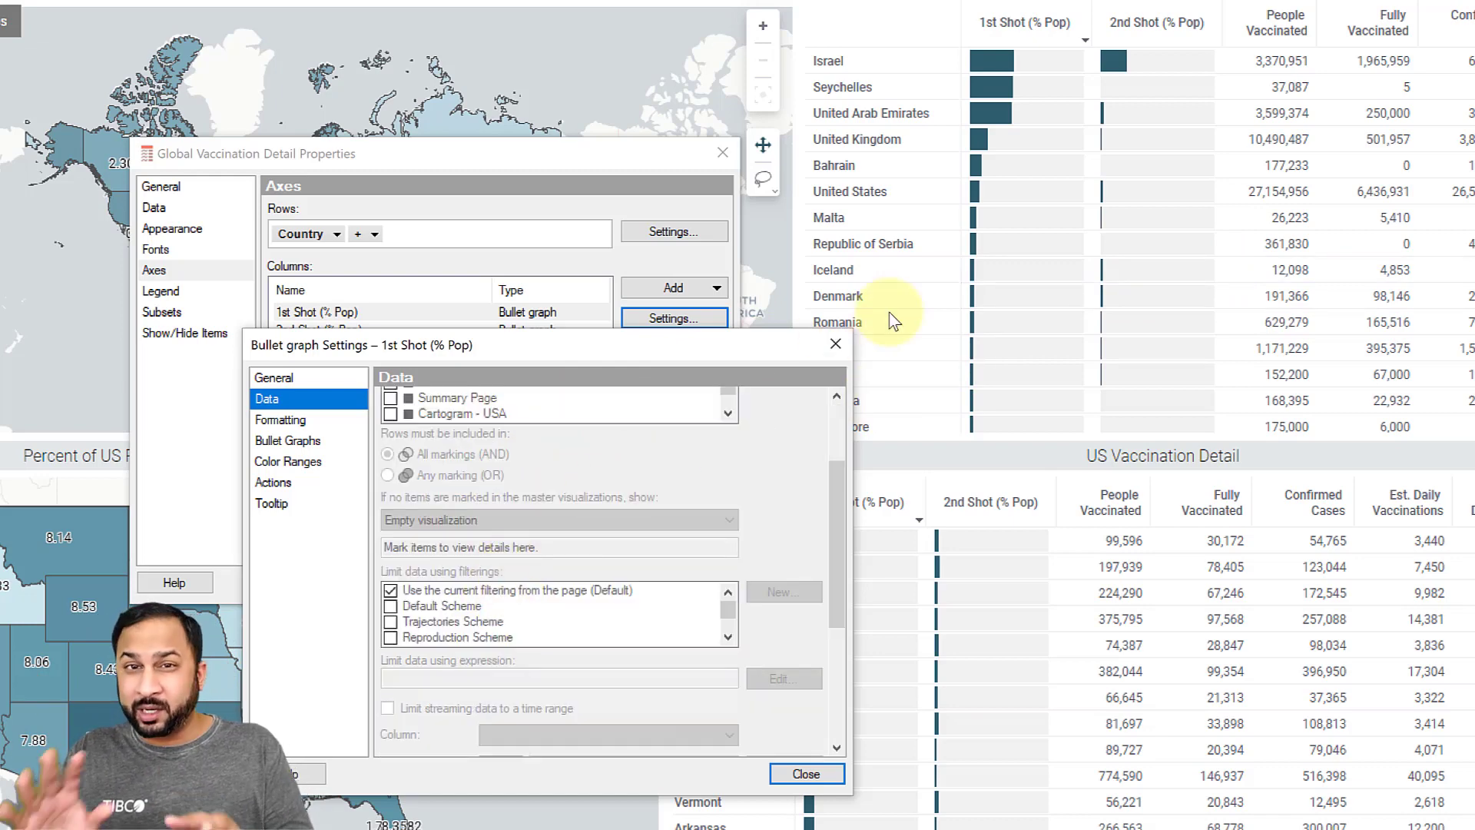
scroll(565, 490, up, 3)
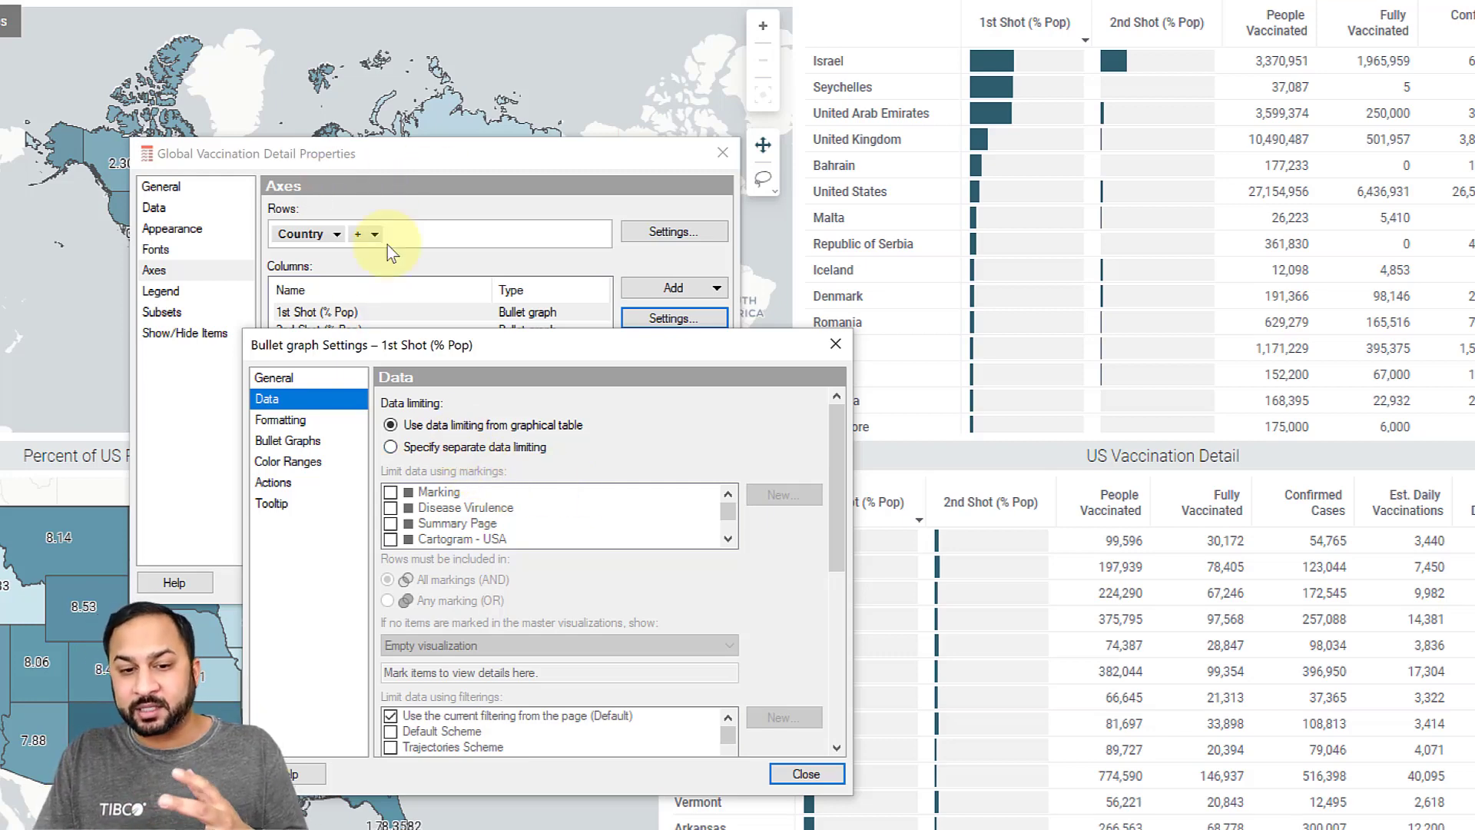
- Check the bullet value column options and turn off colour ranges on the 1st Shot bullets
click(315, 442)
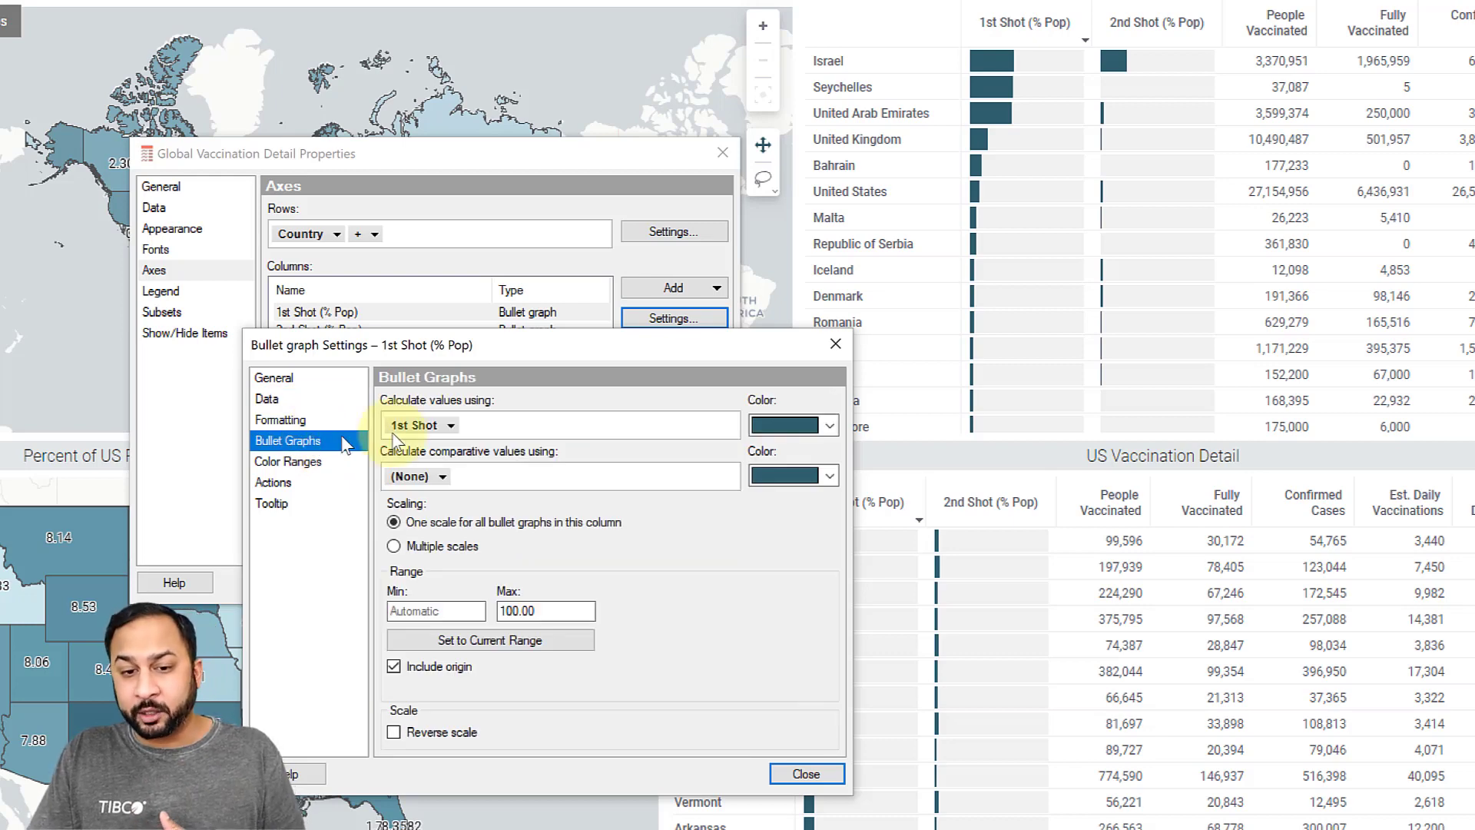
click(452, 426)
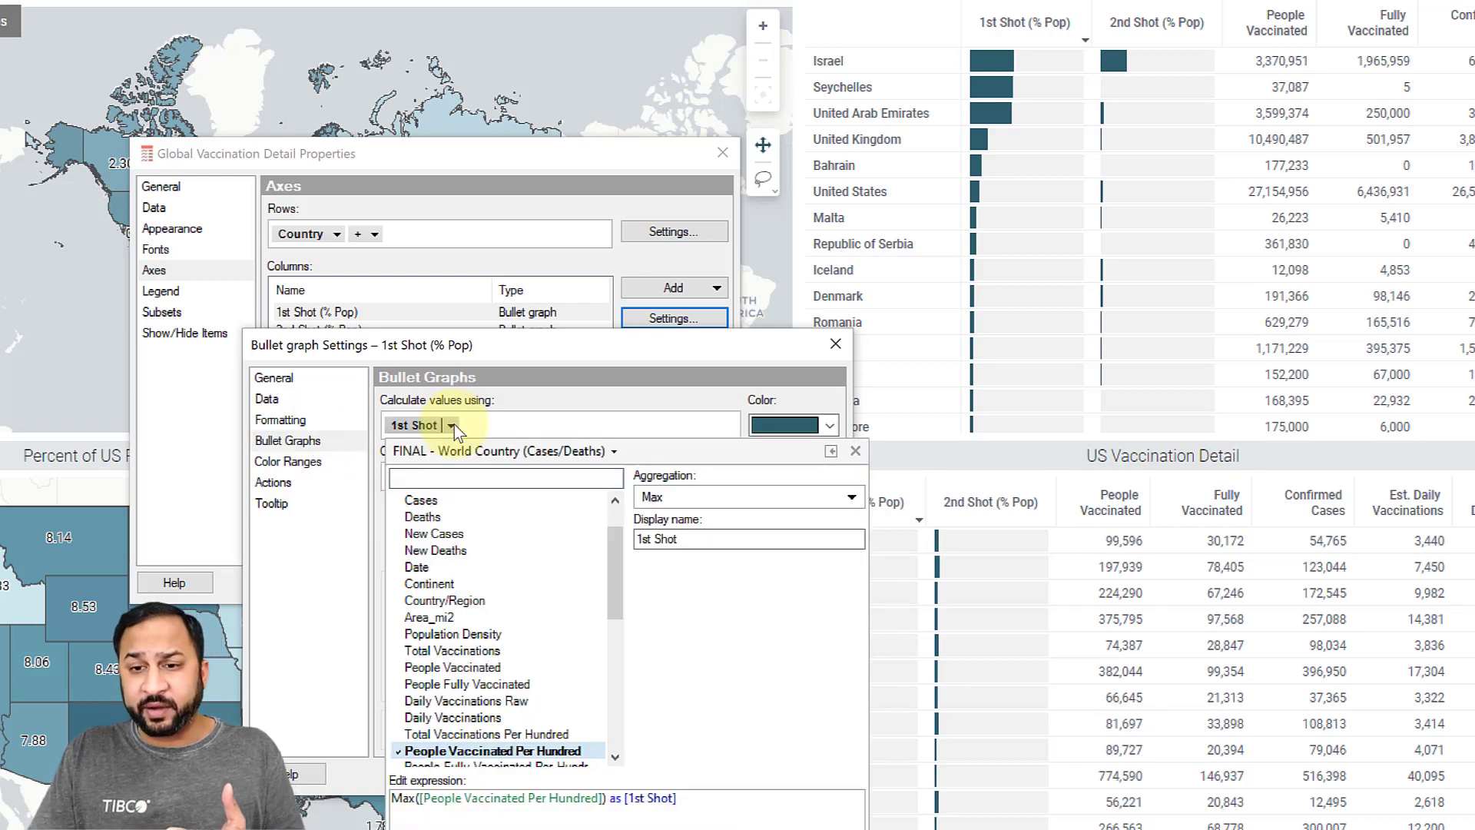
click(461, 401)
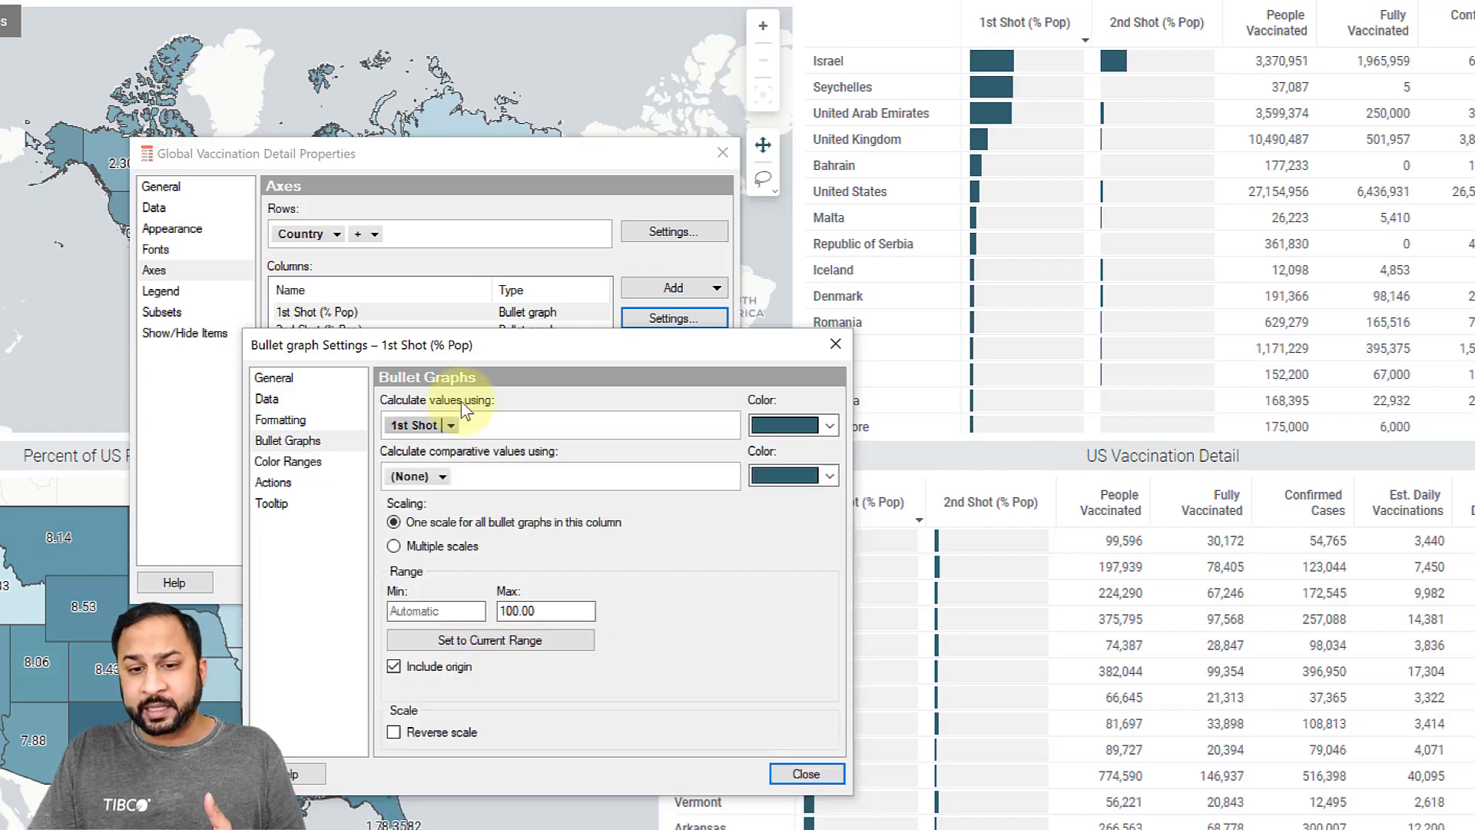
click(289, 461)
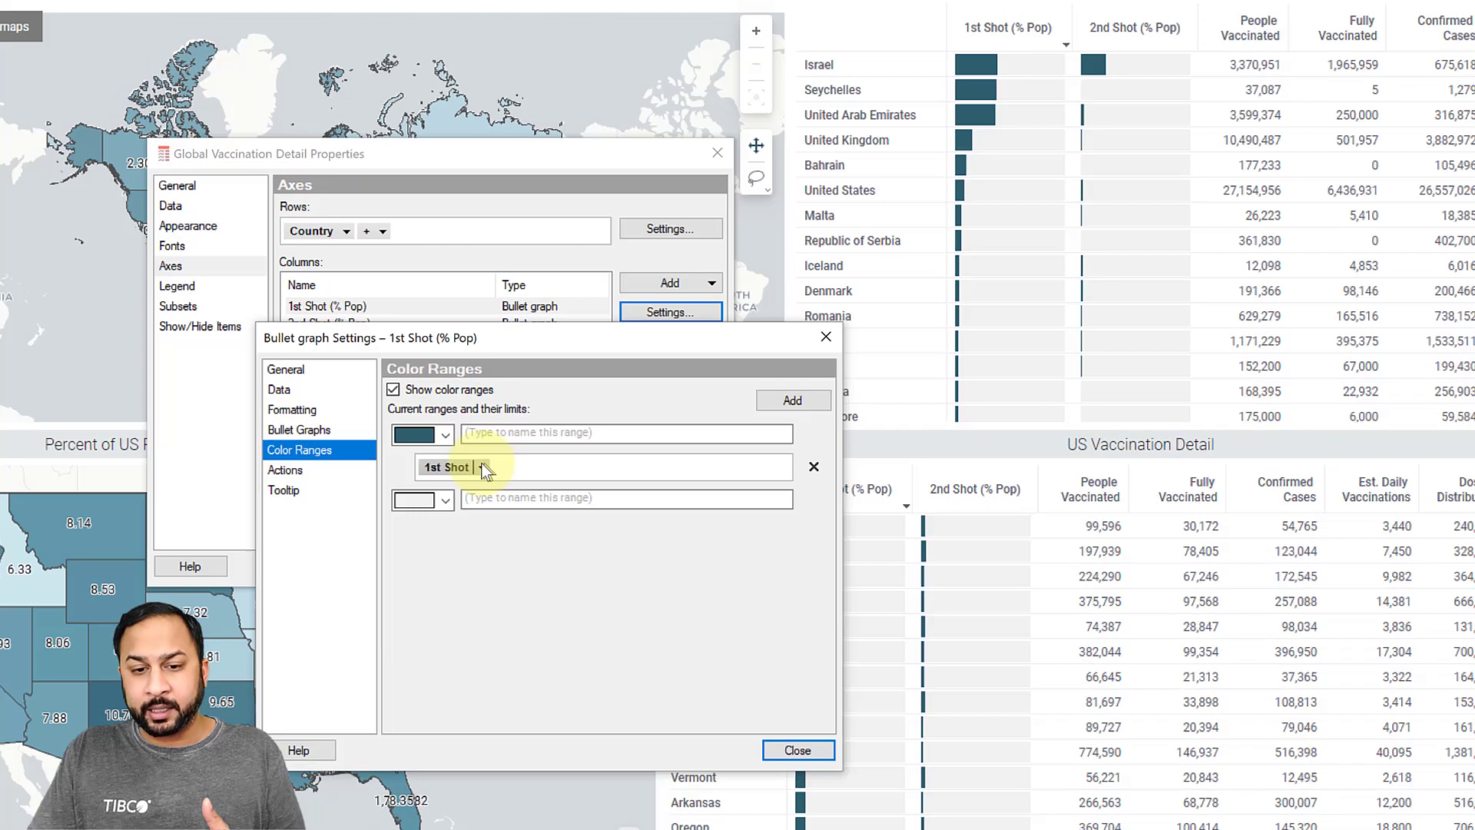
click(480, 479)
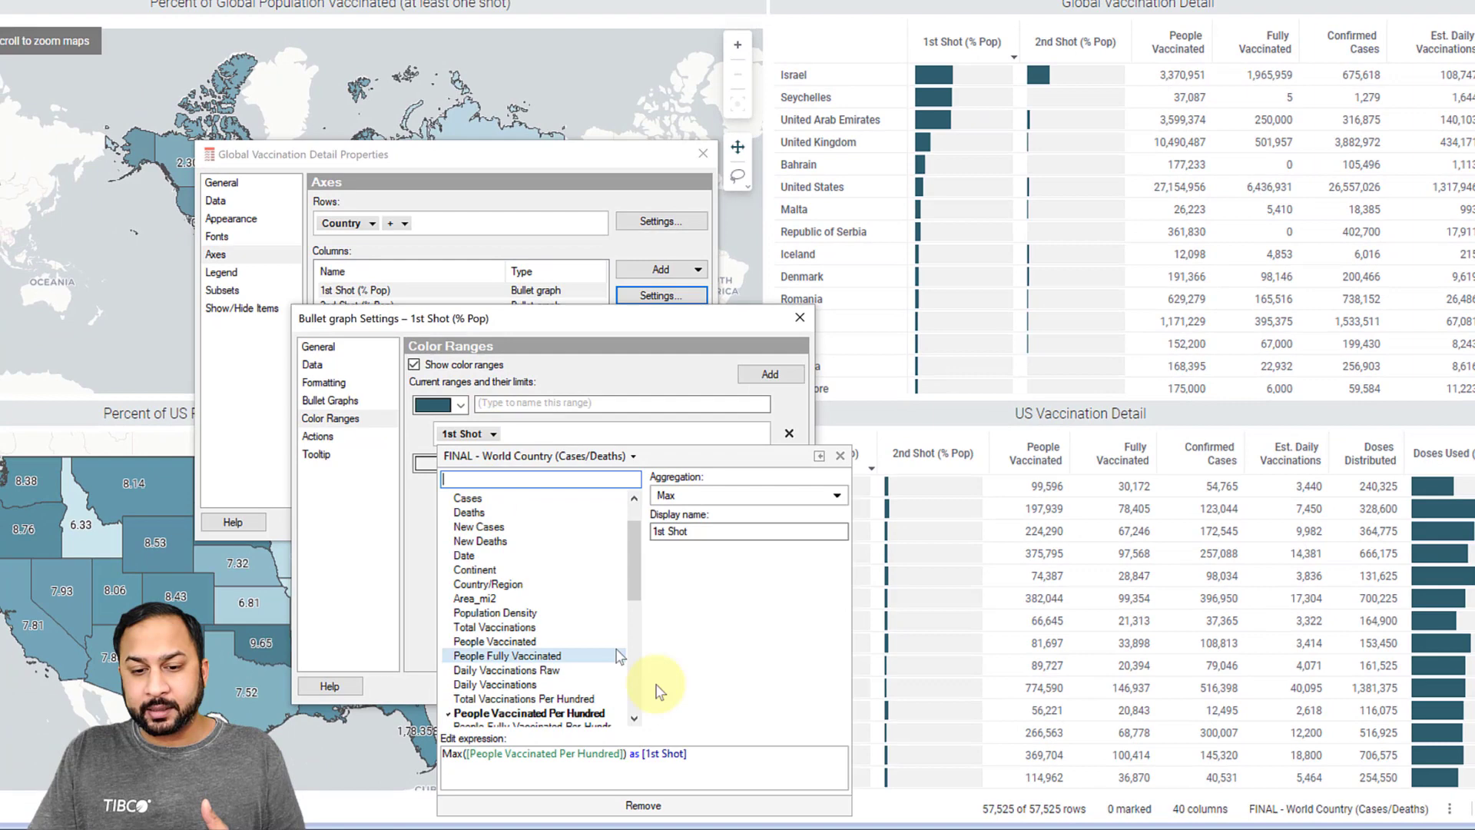
click(484, 366)
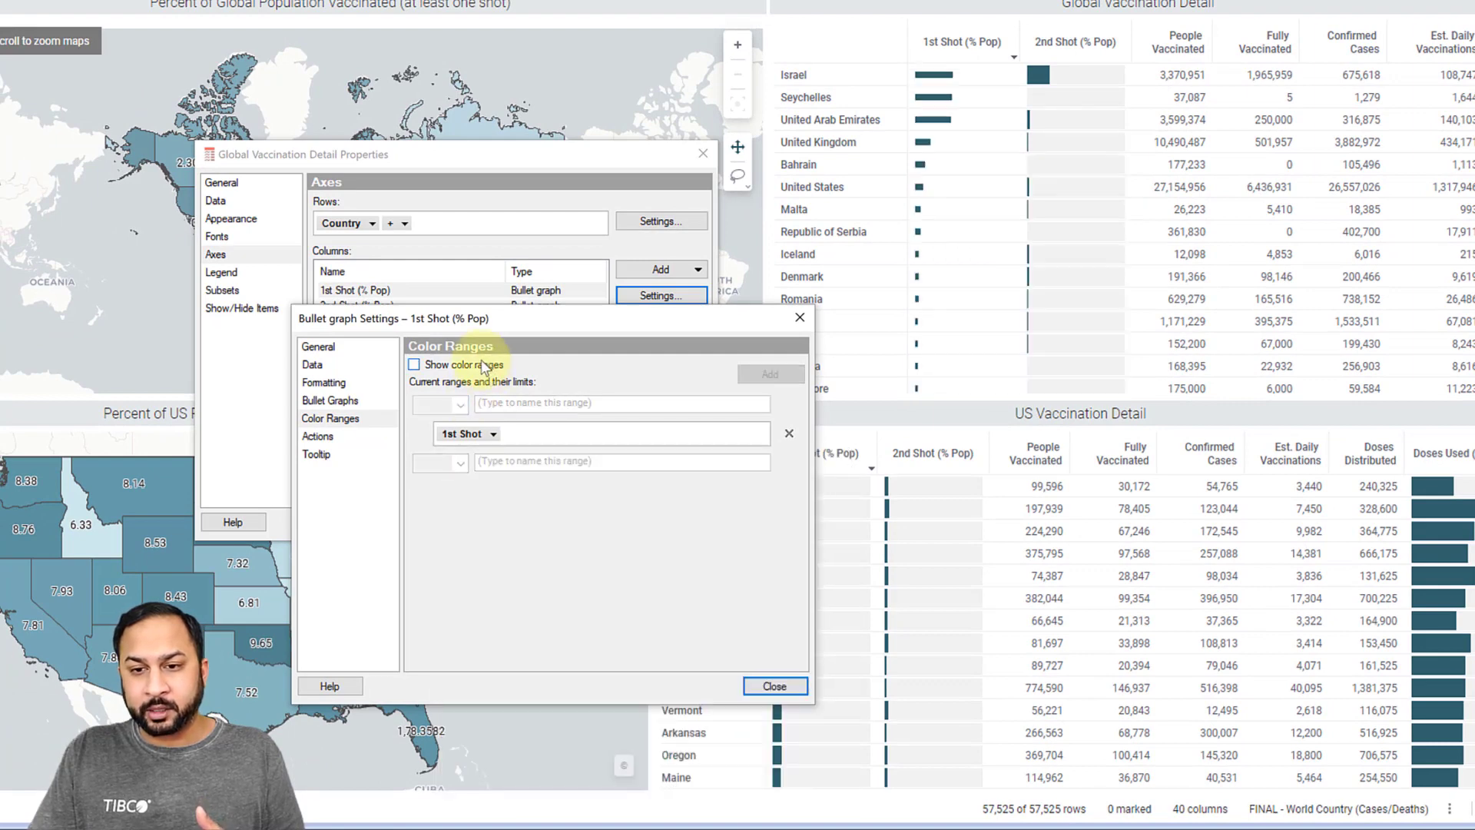
- Bring up the column list for the bullets' comparative value and scroll through it
click(330, 400)
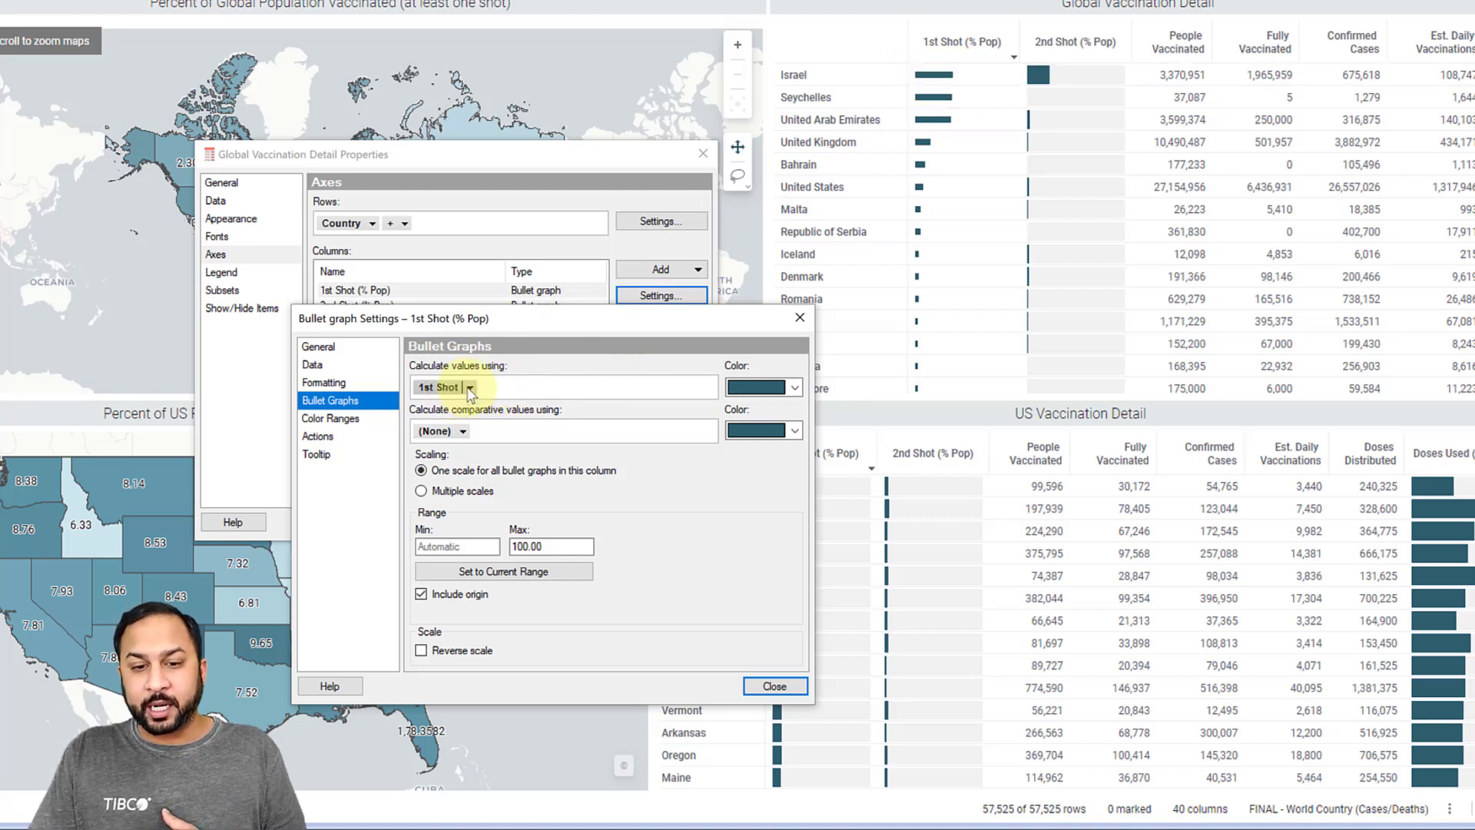
click(472, 388)
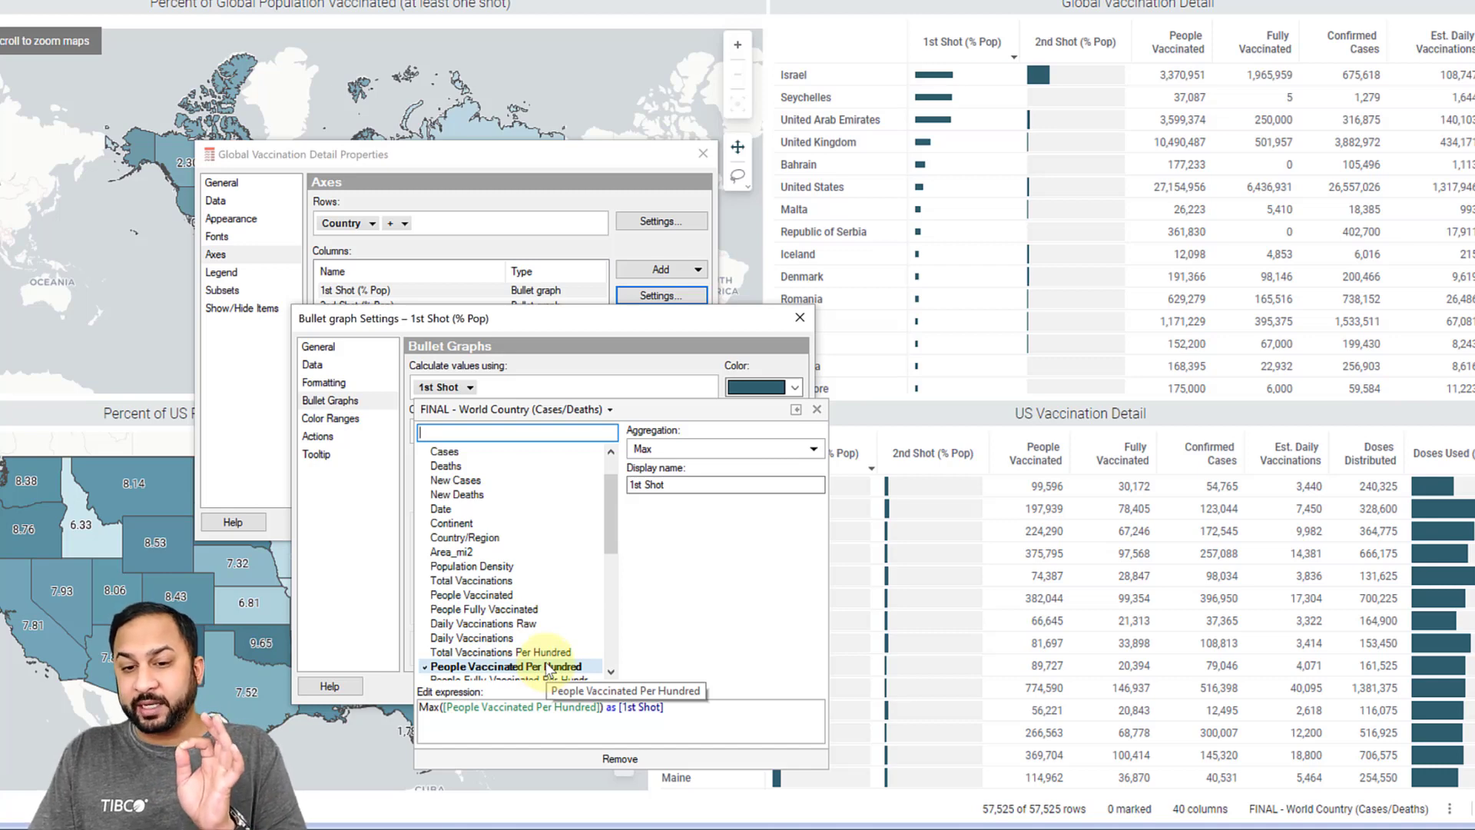
click(543, 393)
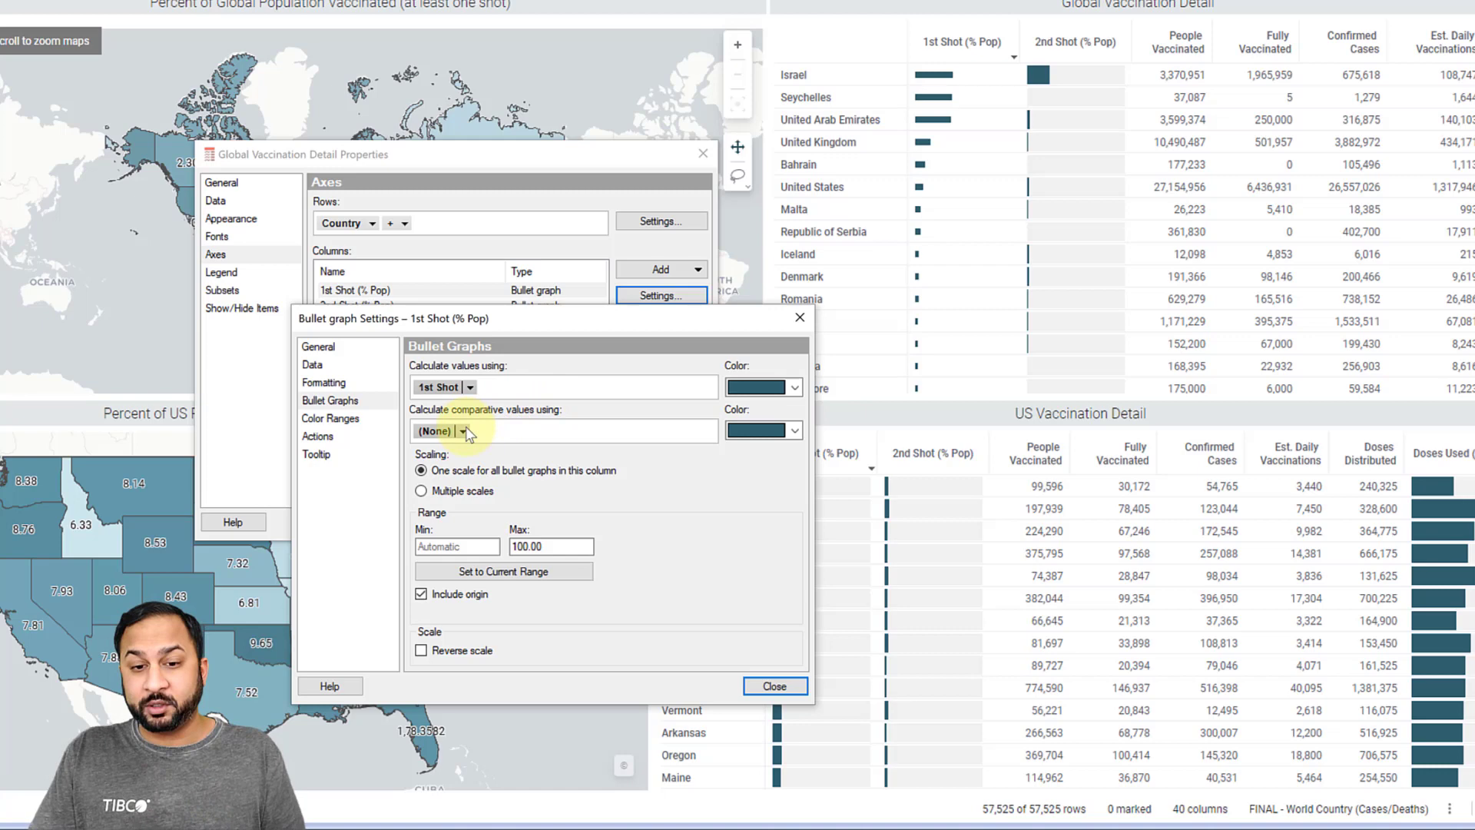
click(463, 431)
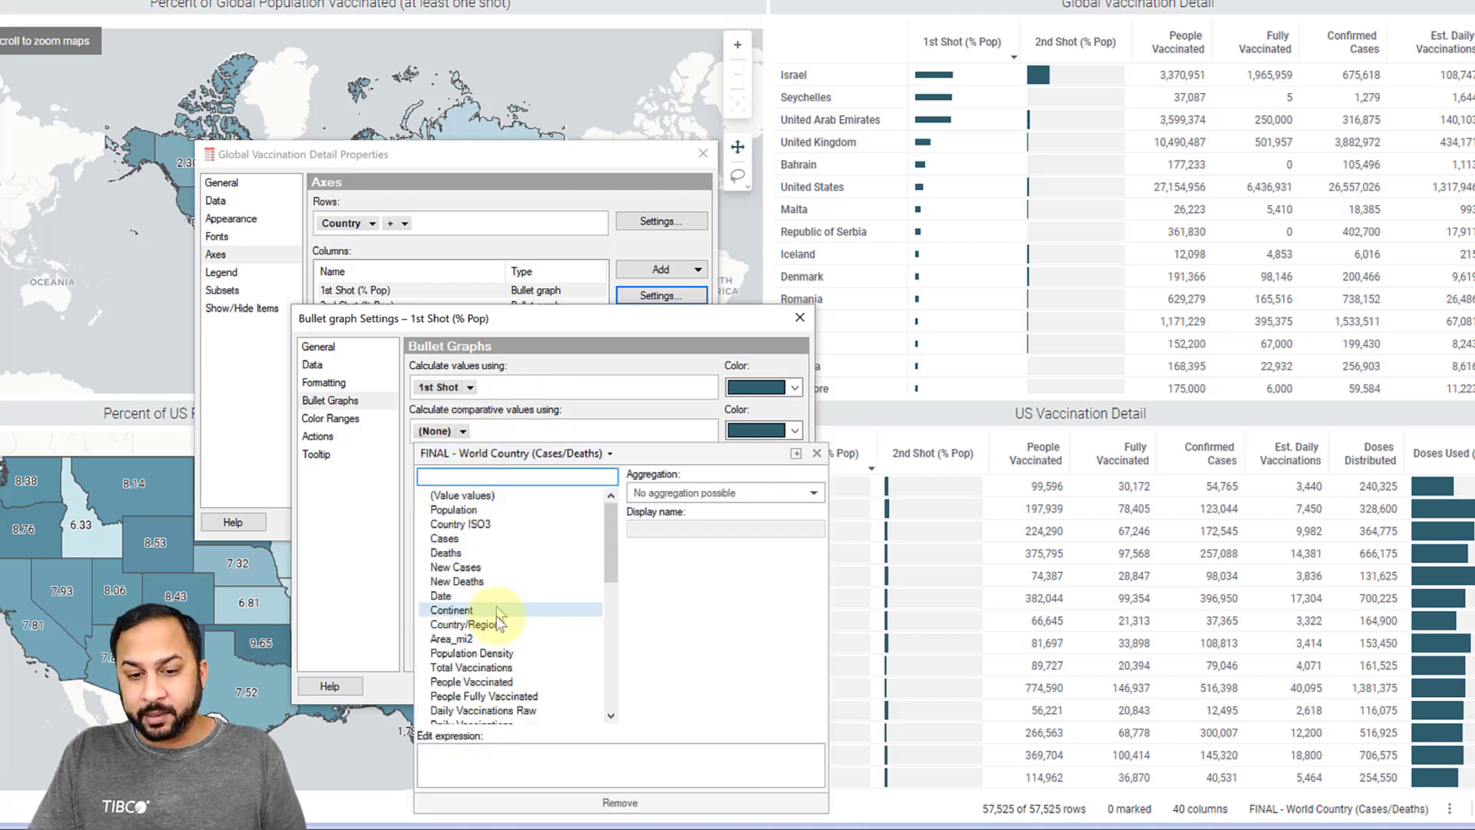
scroll(483, 627, down, 1)
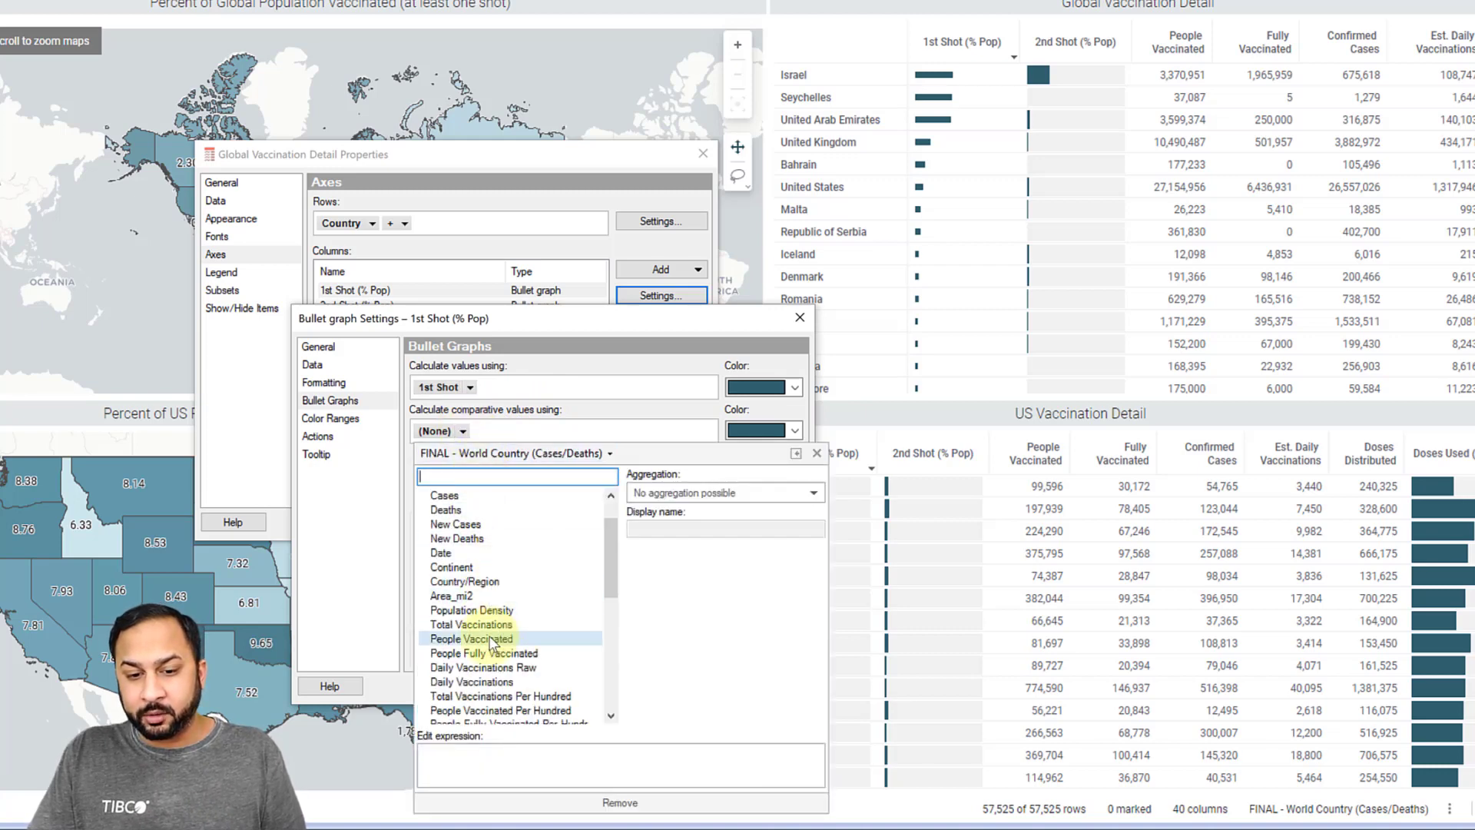
scroll(489, 687, down, 1)
- Compare 1st Shot bullets against Max(People Fully Vaccinated Per Hundred), shown as red markers
click(488, 681)
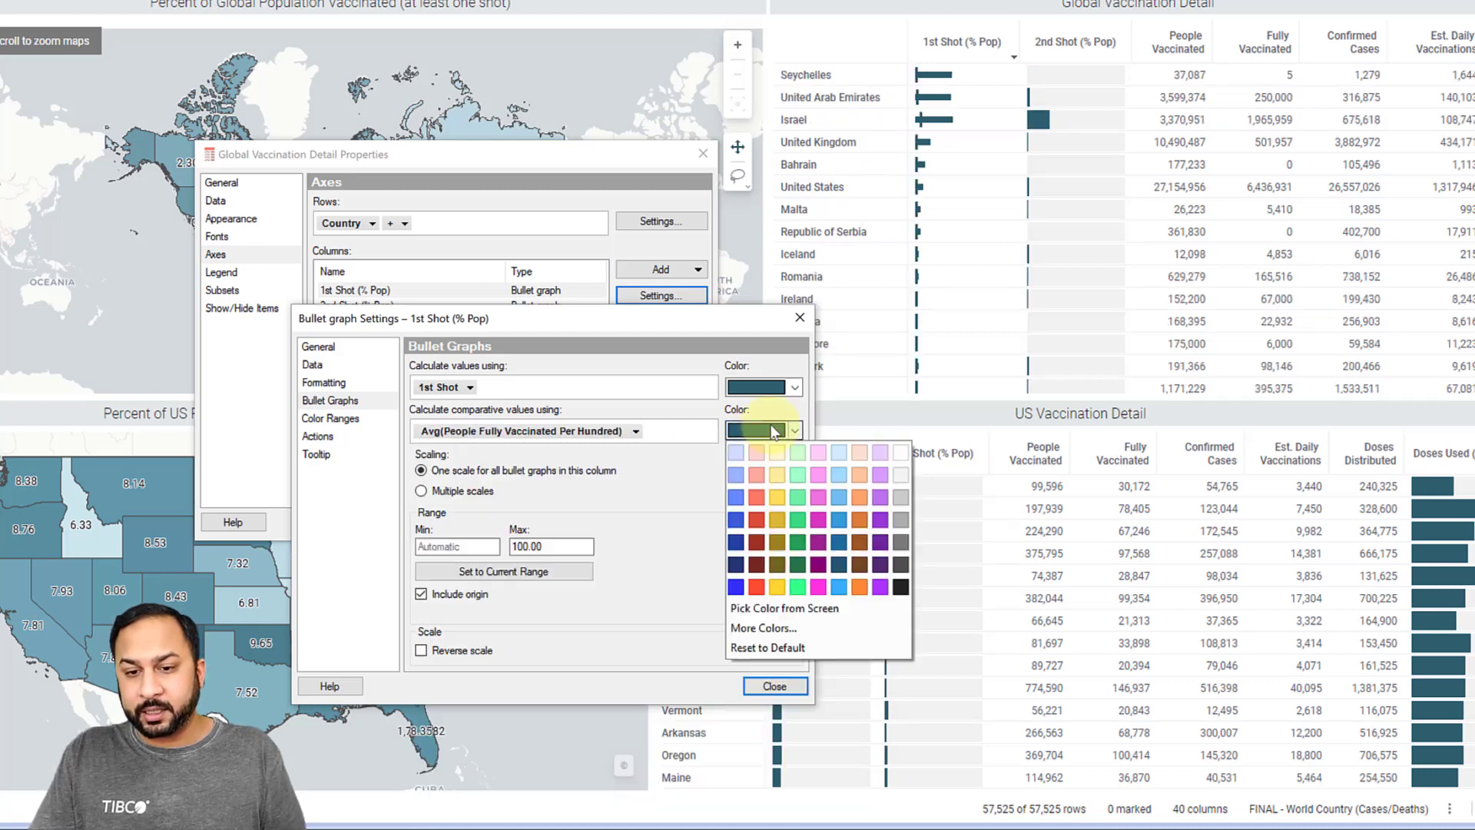
click(756, 521)
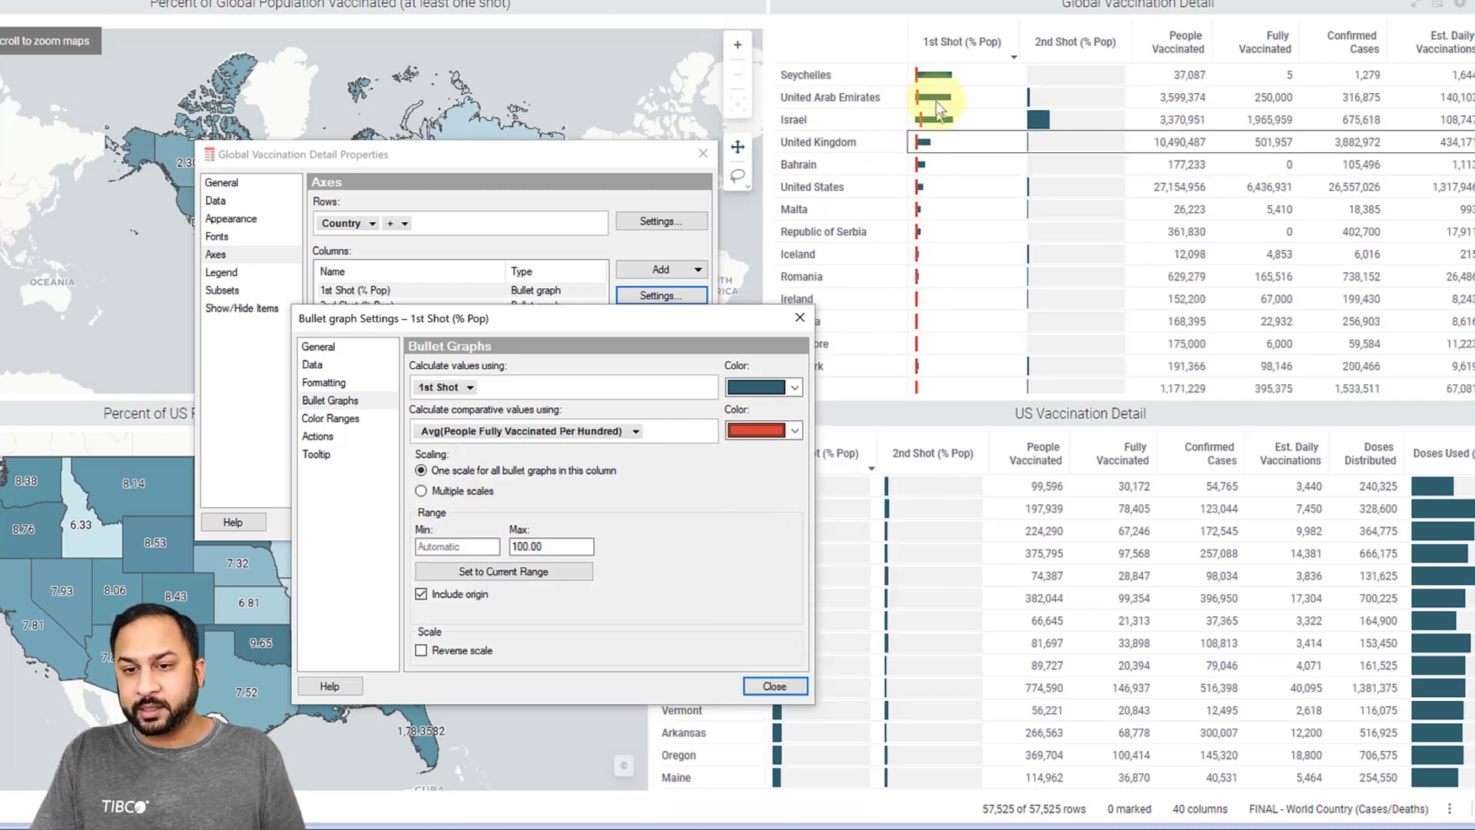
mouse_move(926, 130)
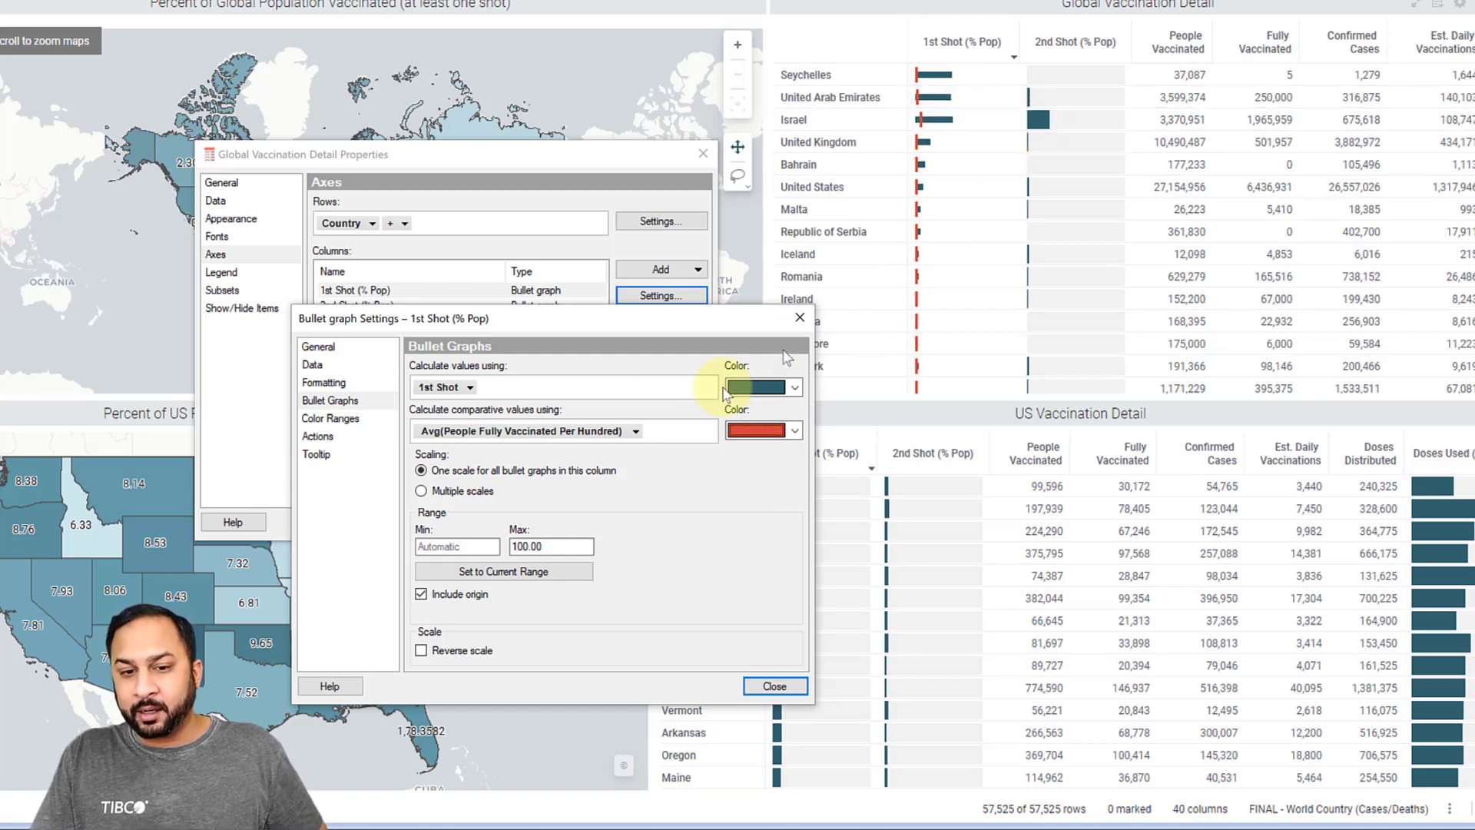
click(638, 430)
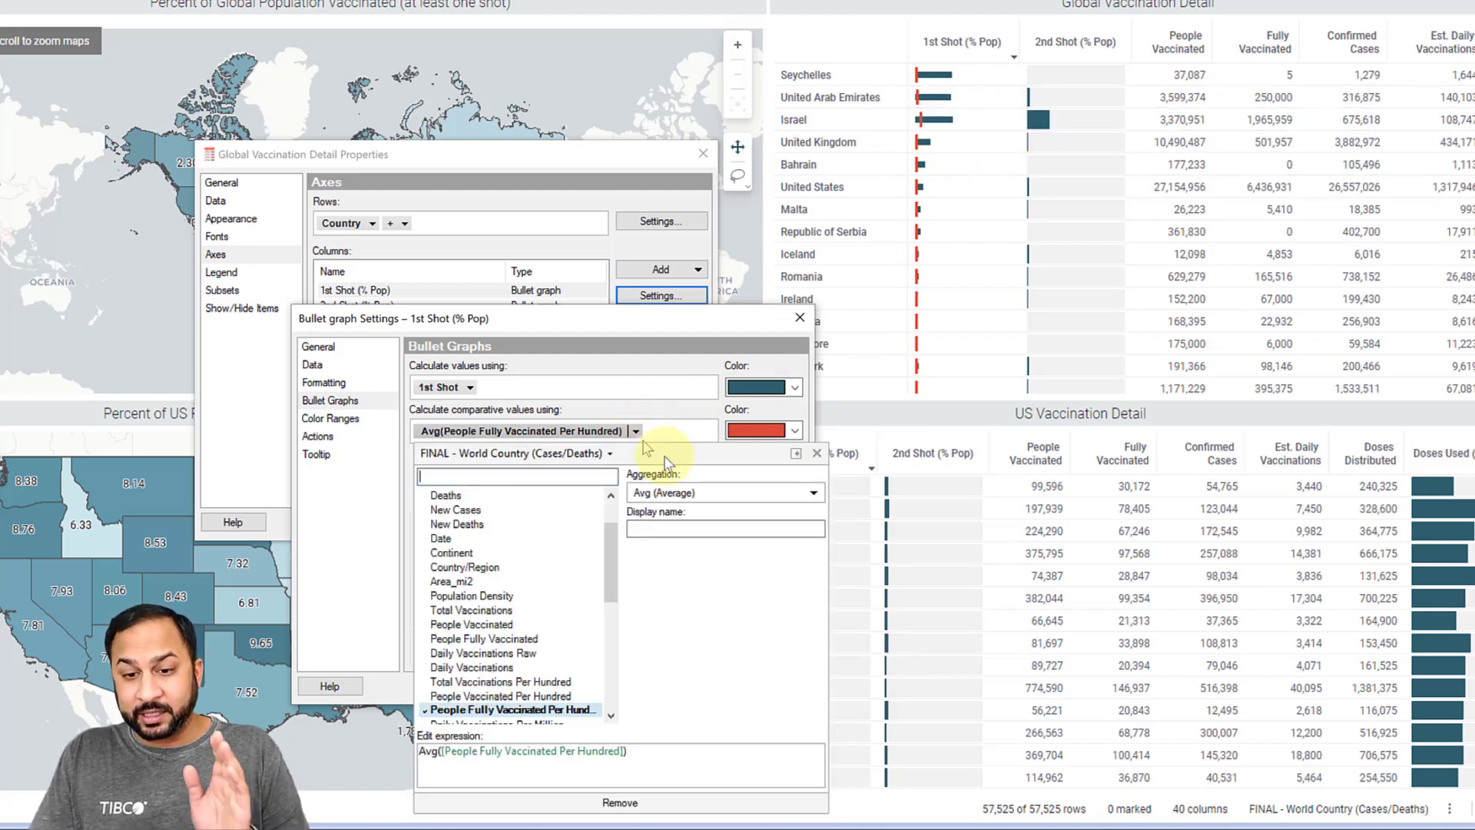
click(683, 496)
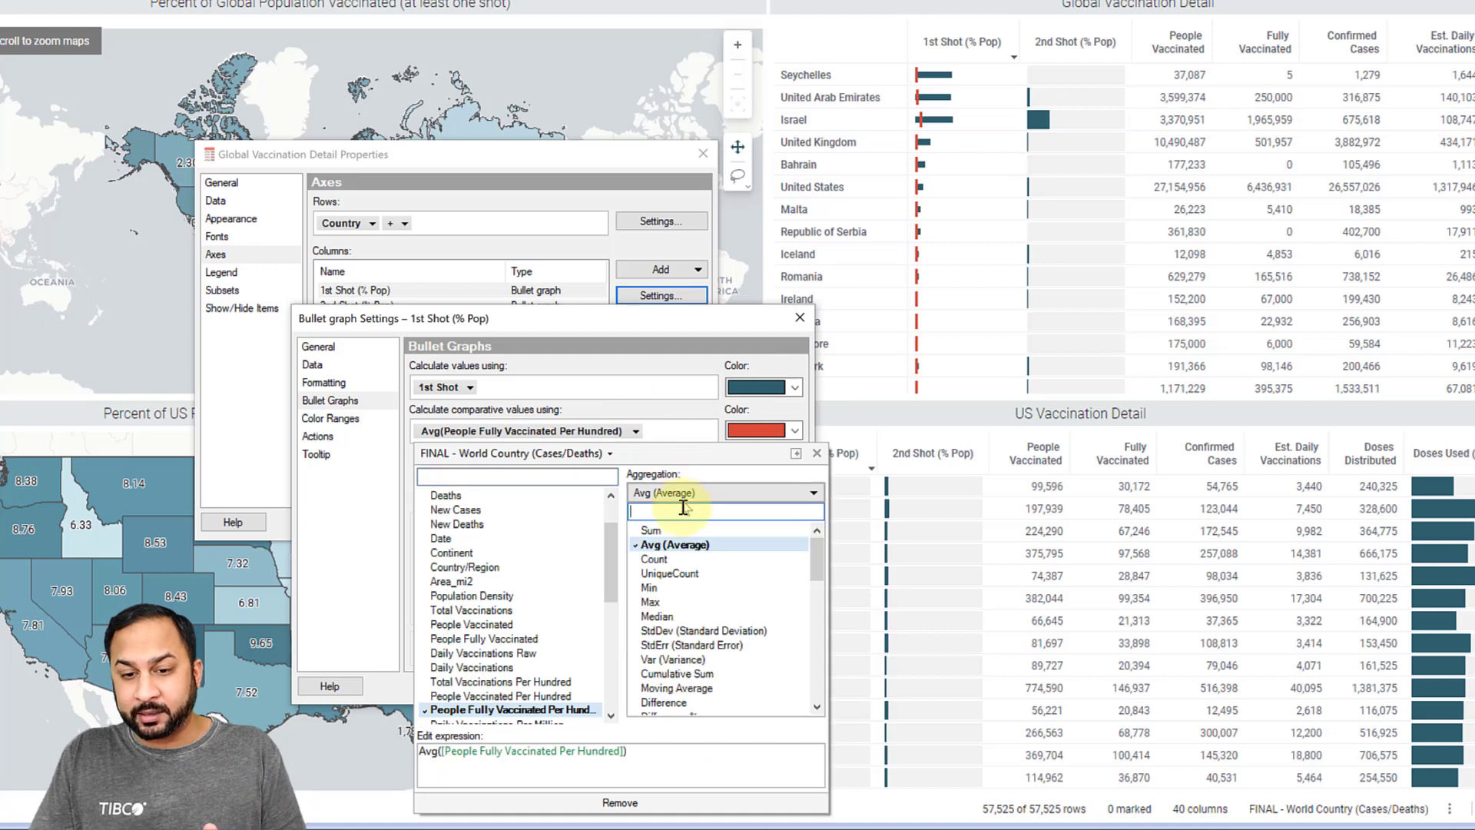
click(659, 602)
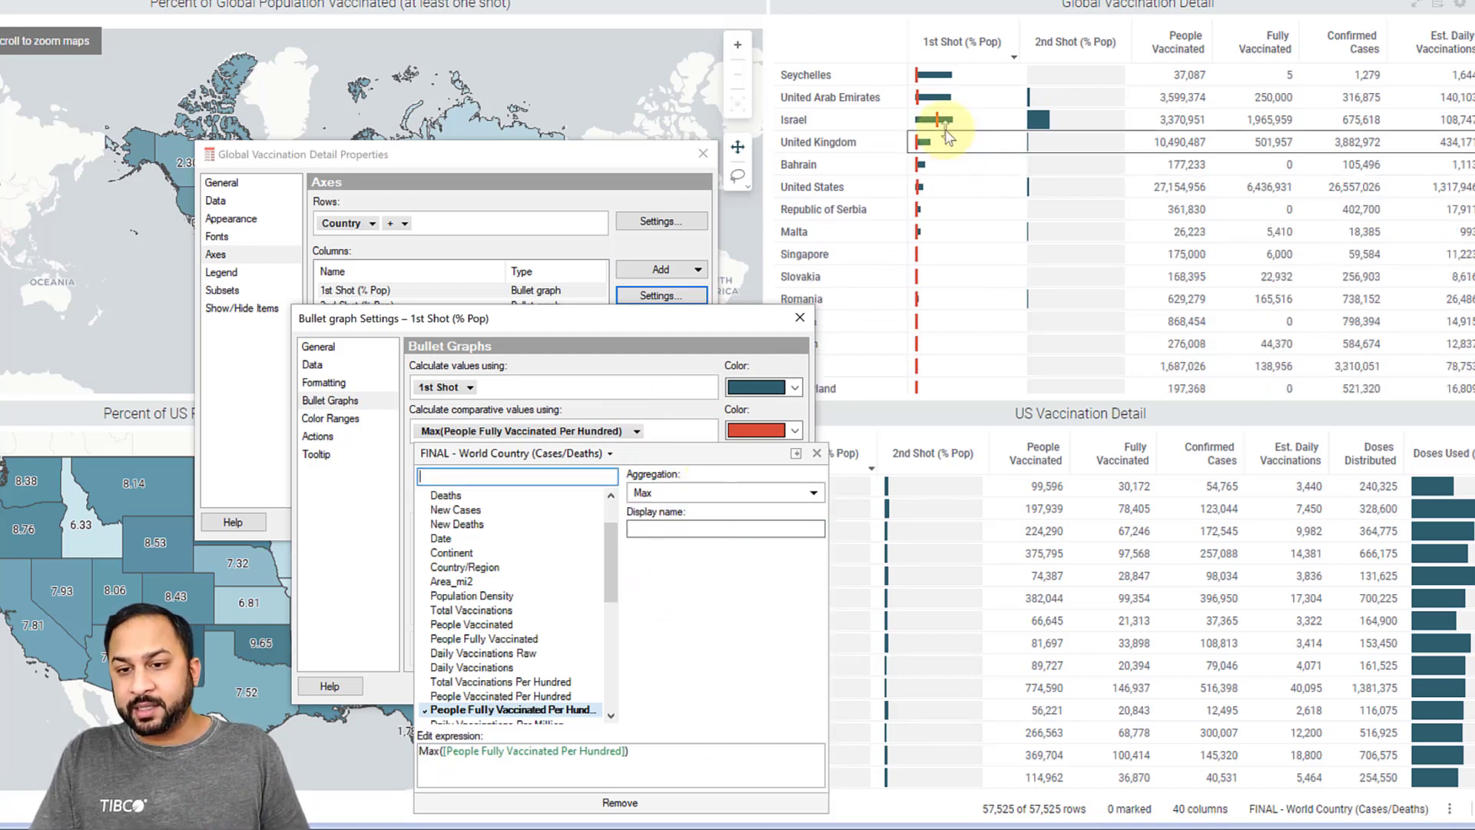
mouse_move(1059, 125)
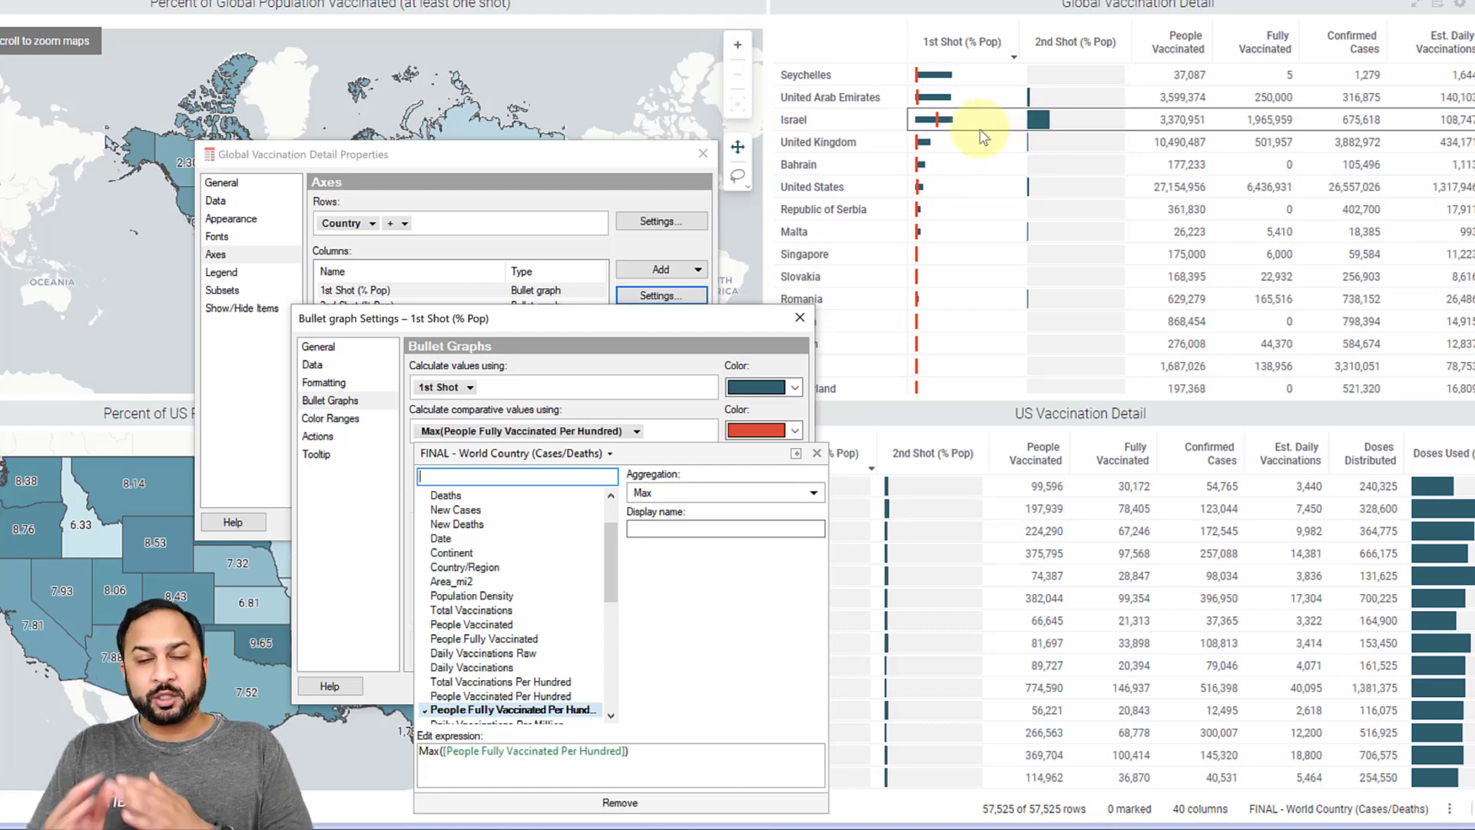
mouse_move(984, 137)
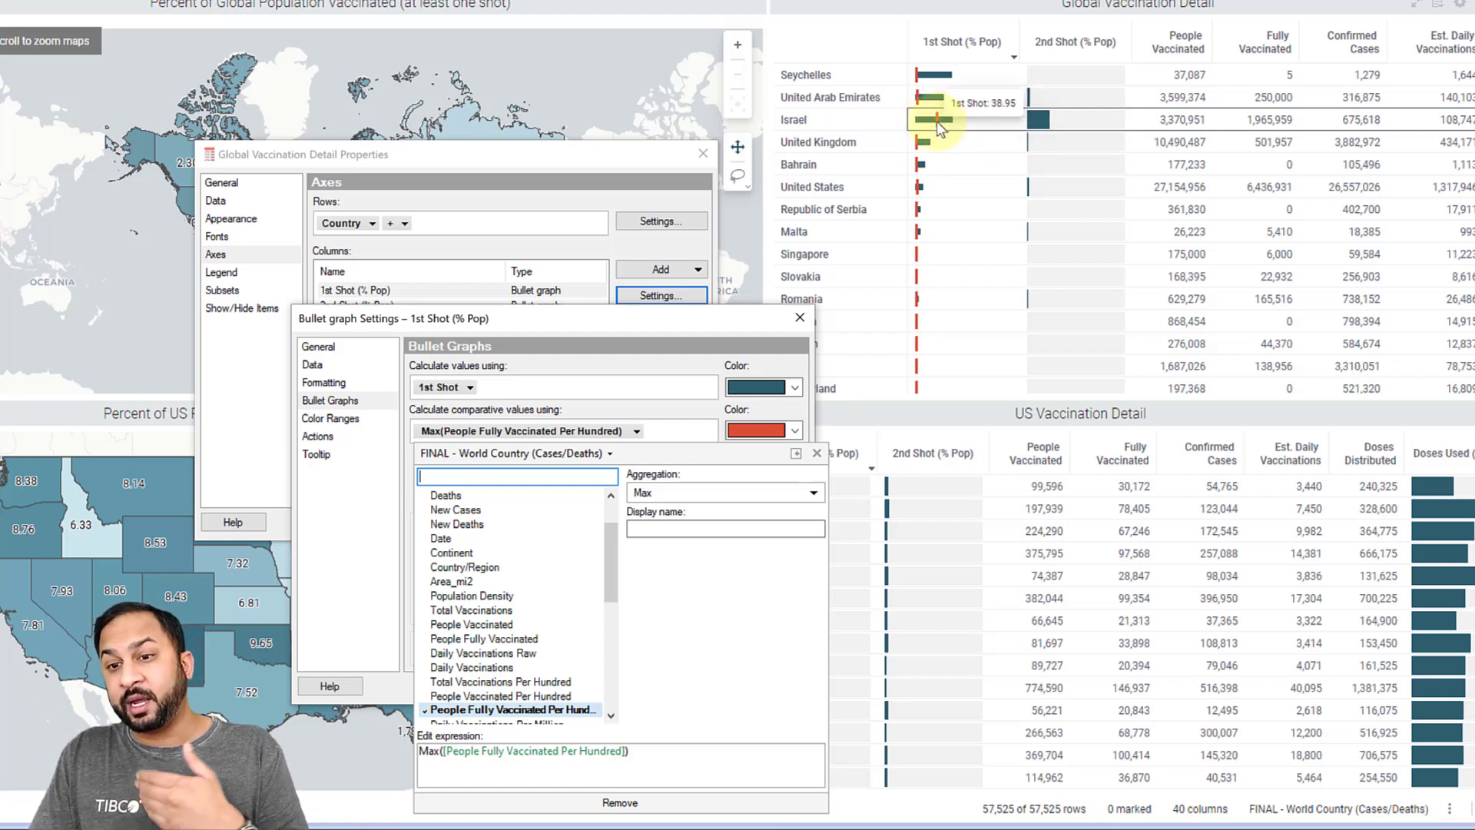
click(649, 378)
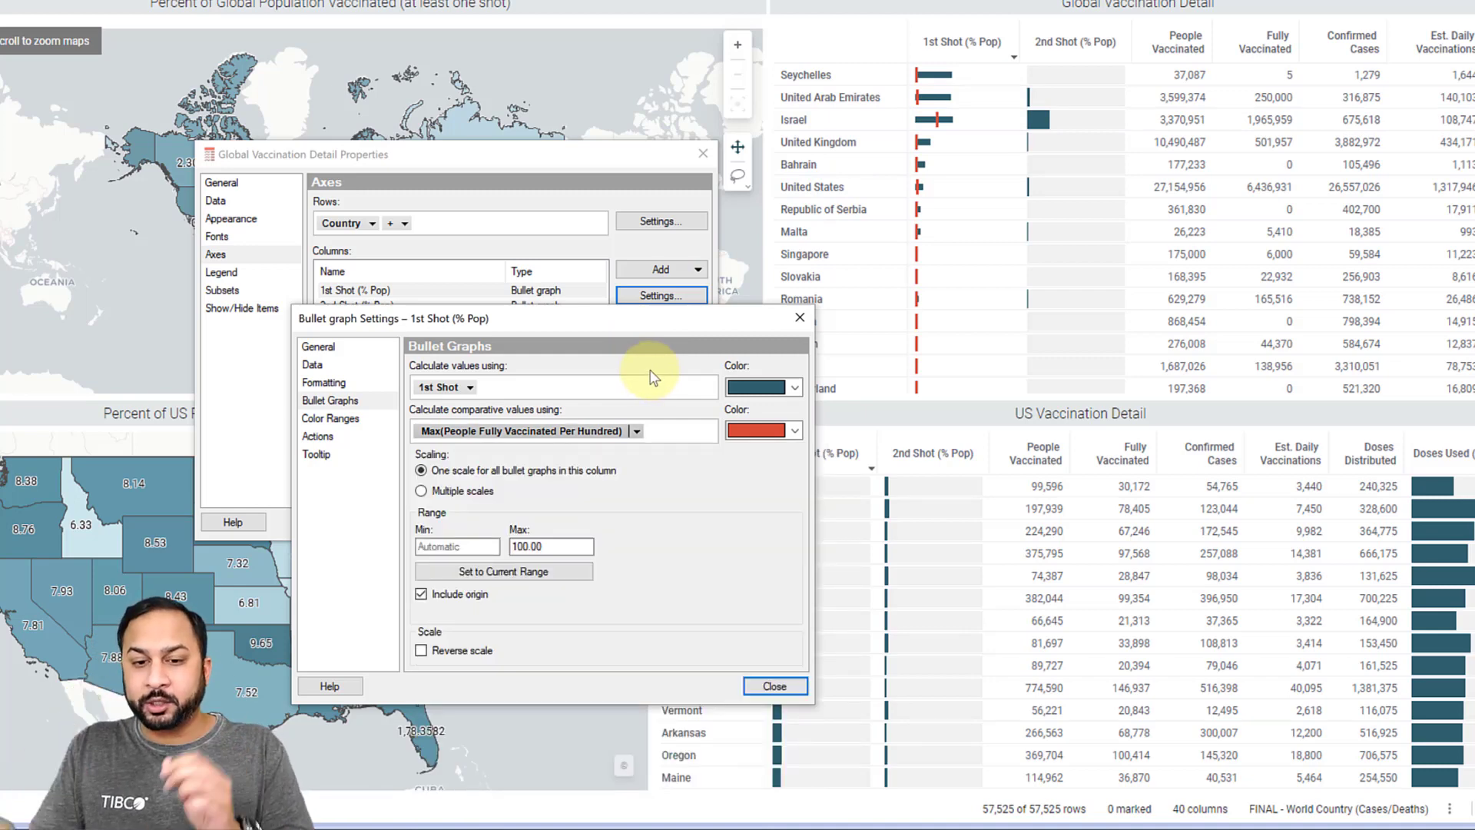
click(637, 432)
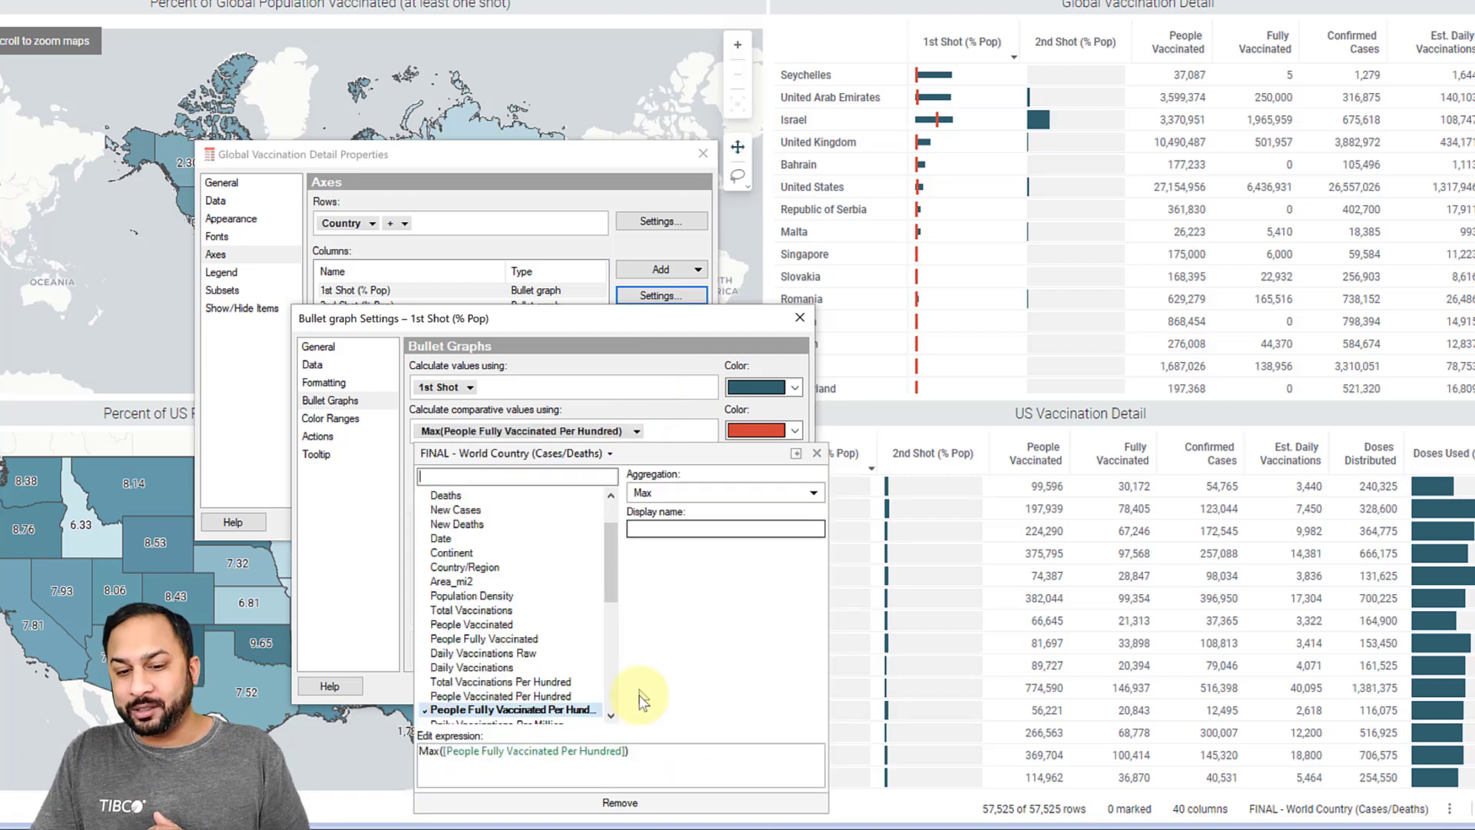
- Remove the comparative value, clear the scale maximum, then re-enter 100 as Max
click(614, 801)
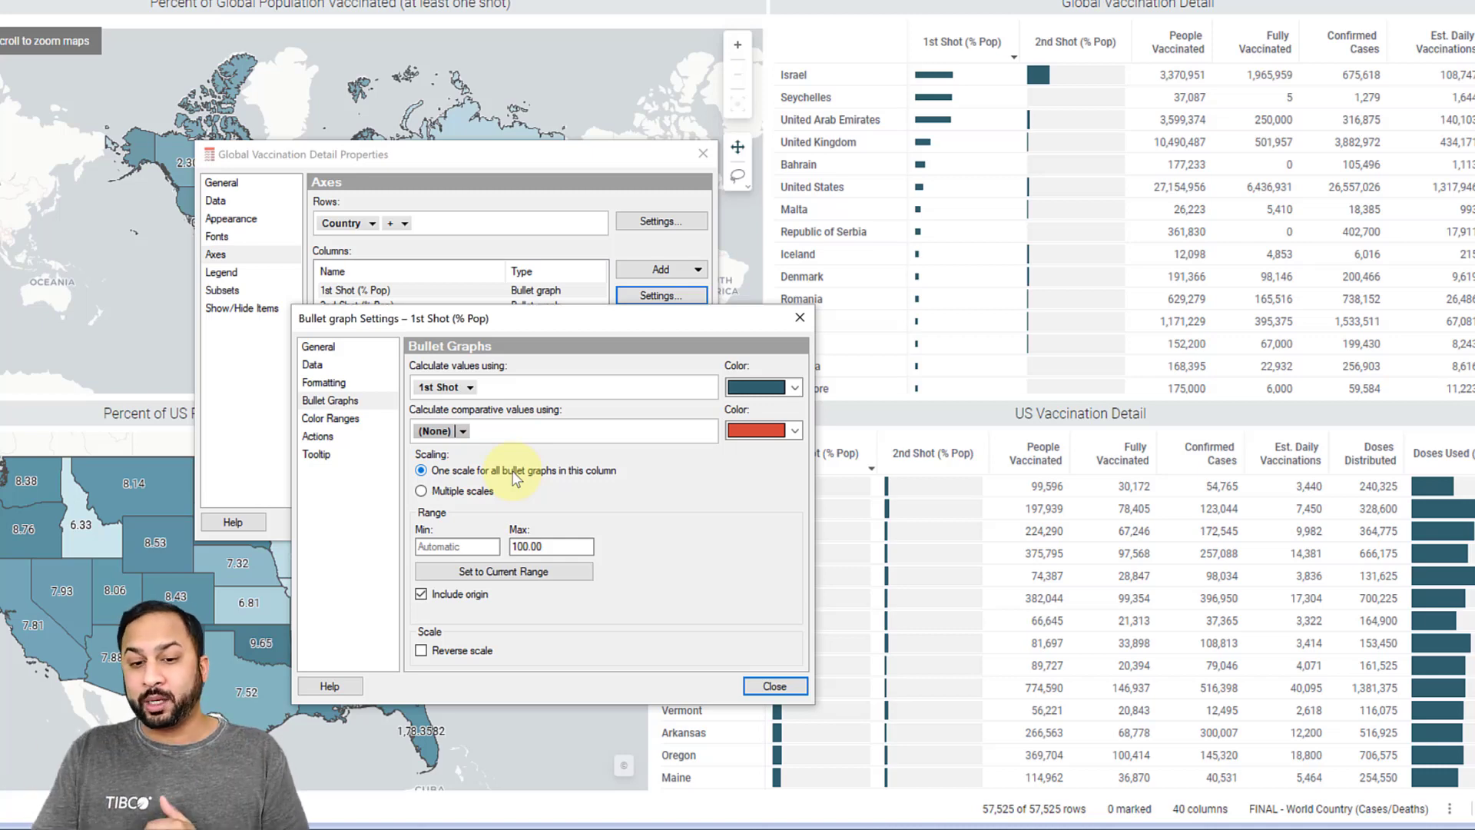
drag(566, 546, 490, 538)
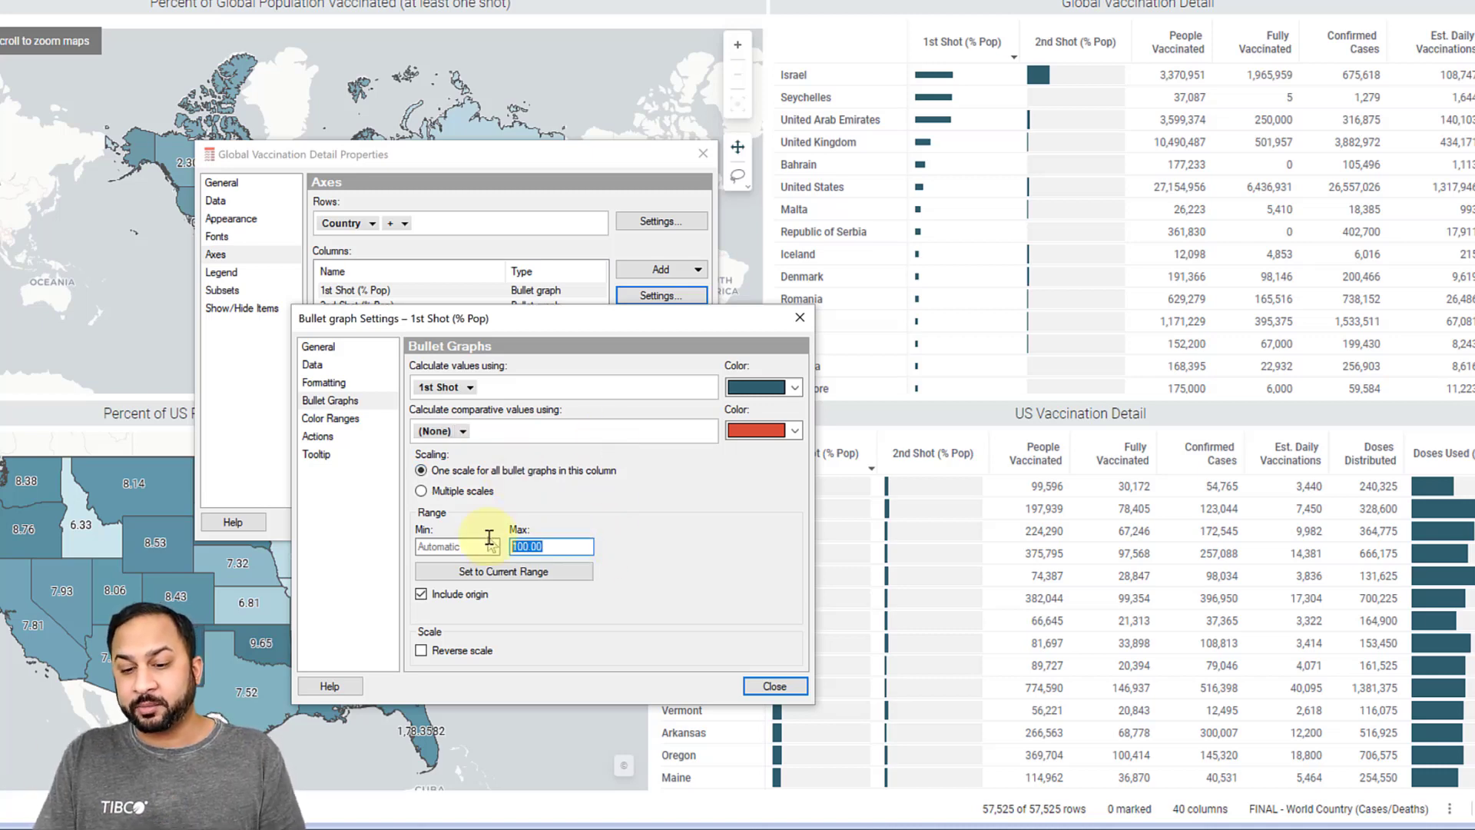
key(Delete)
click(473, 546)
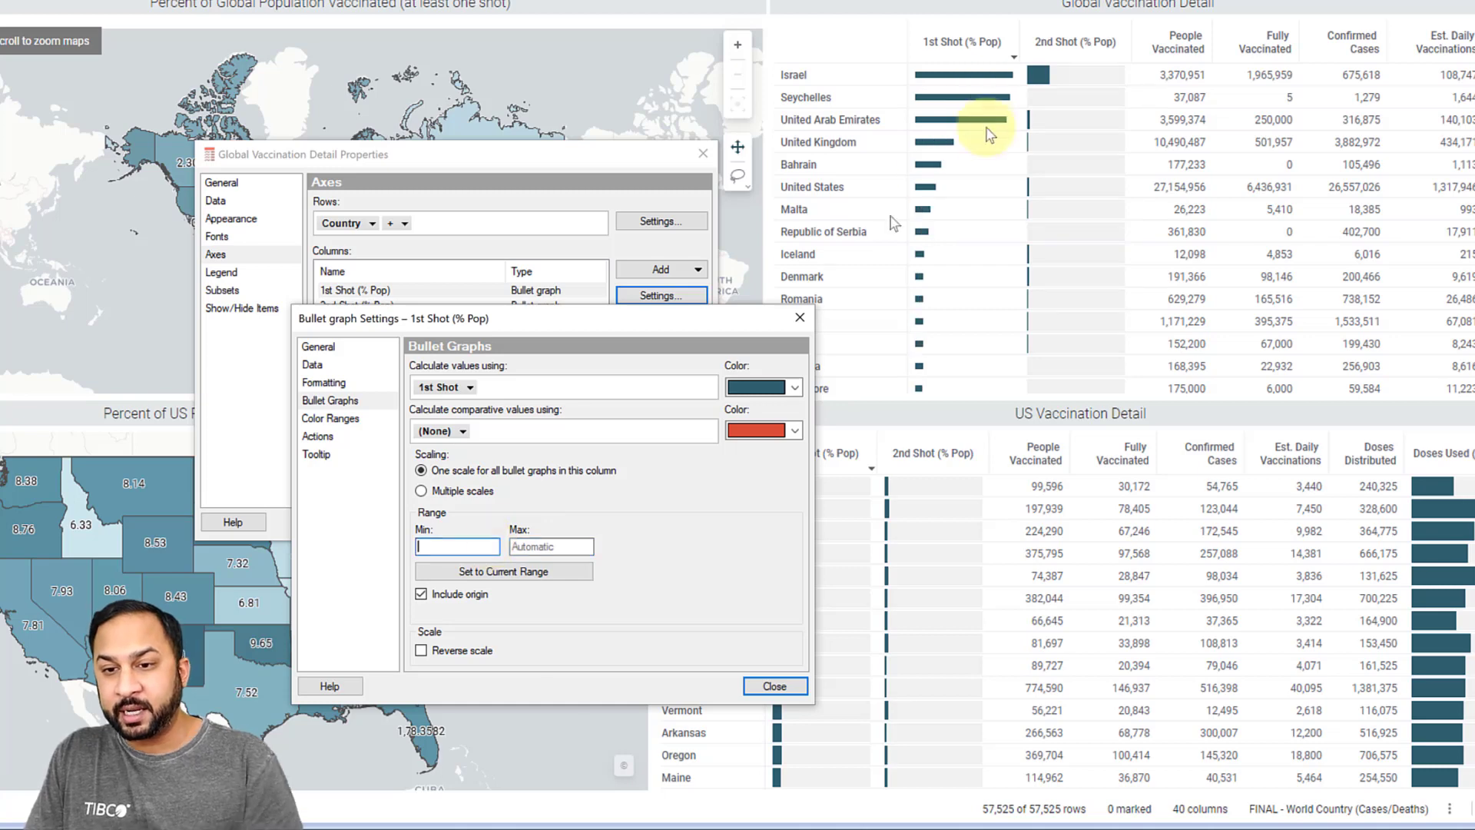
mouse_move(1014, 78)
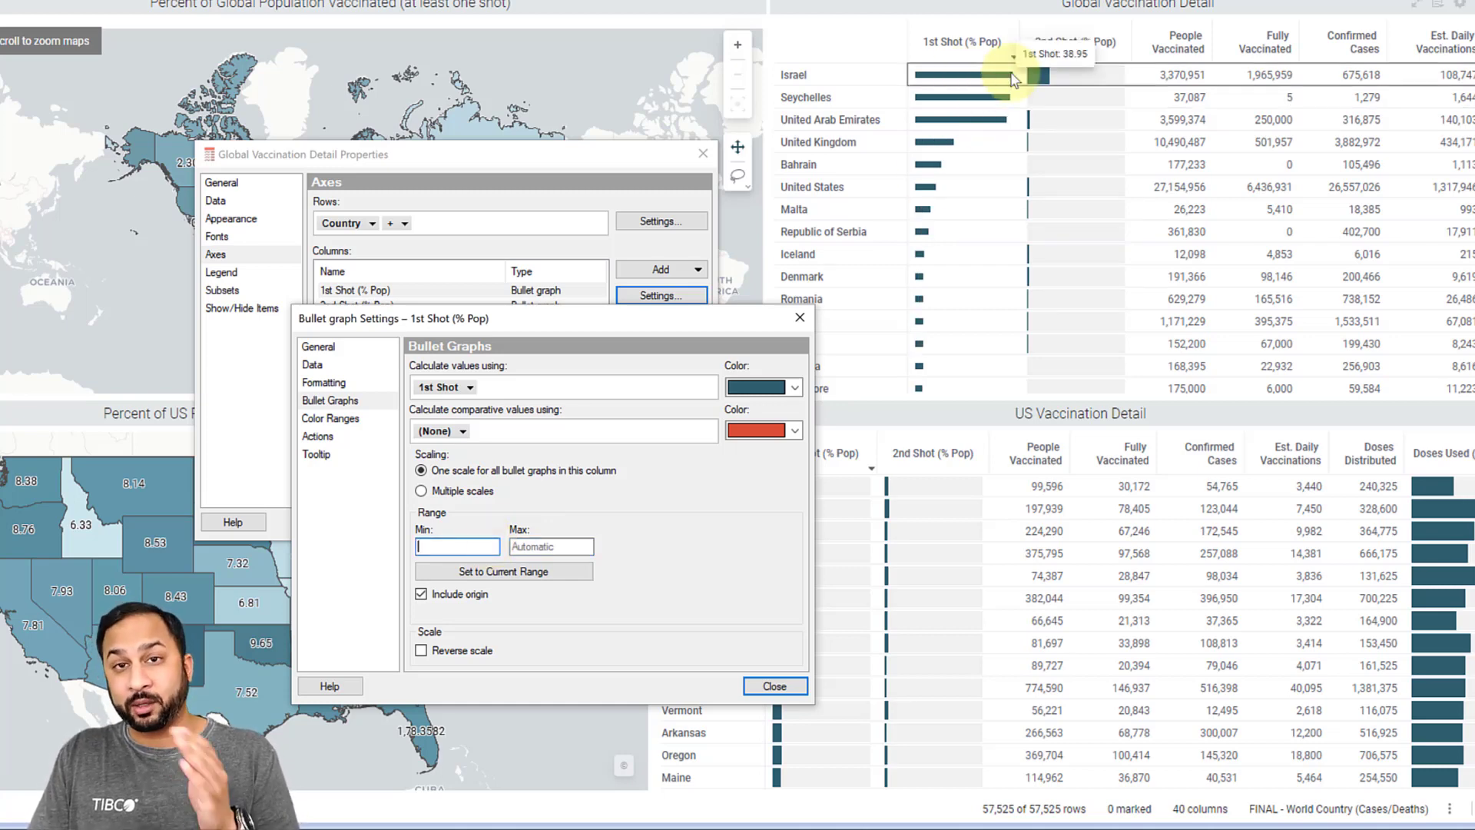
click(561, 547)
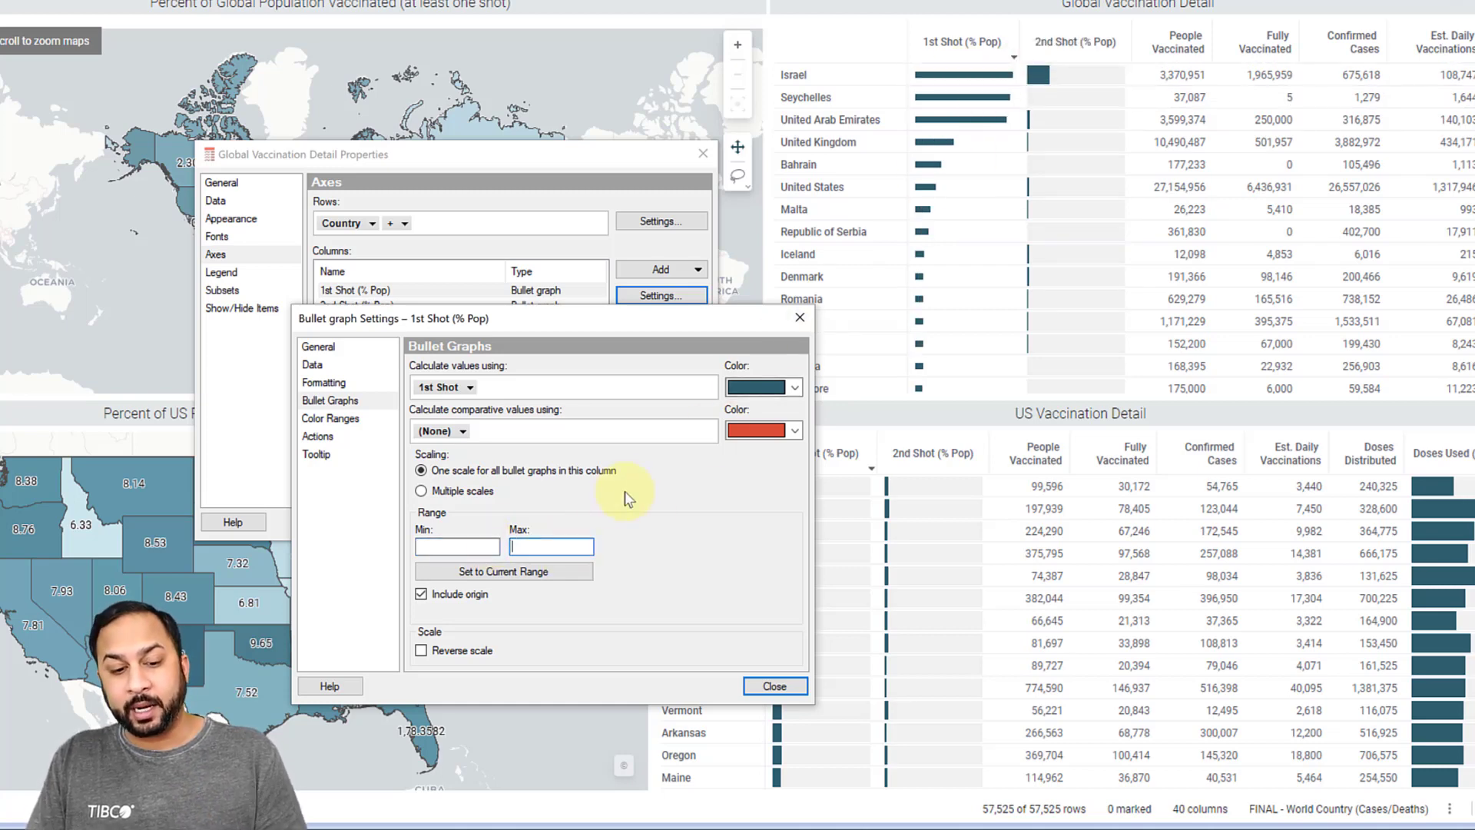
text(100)
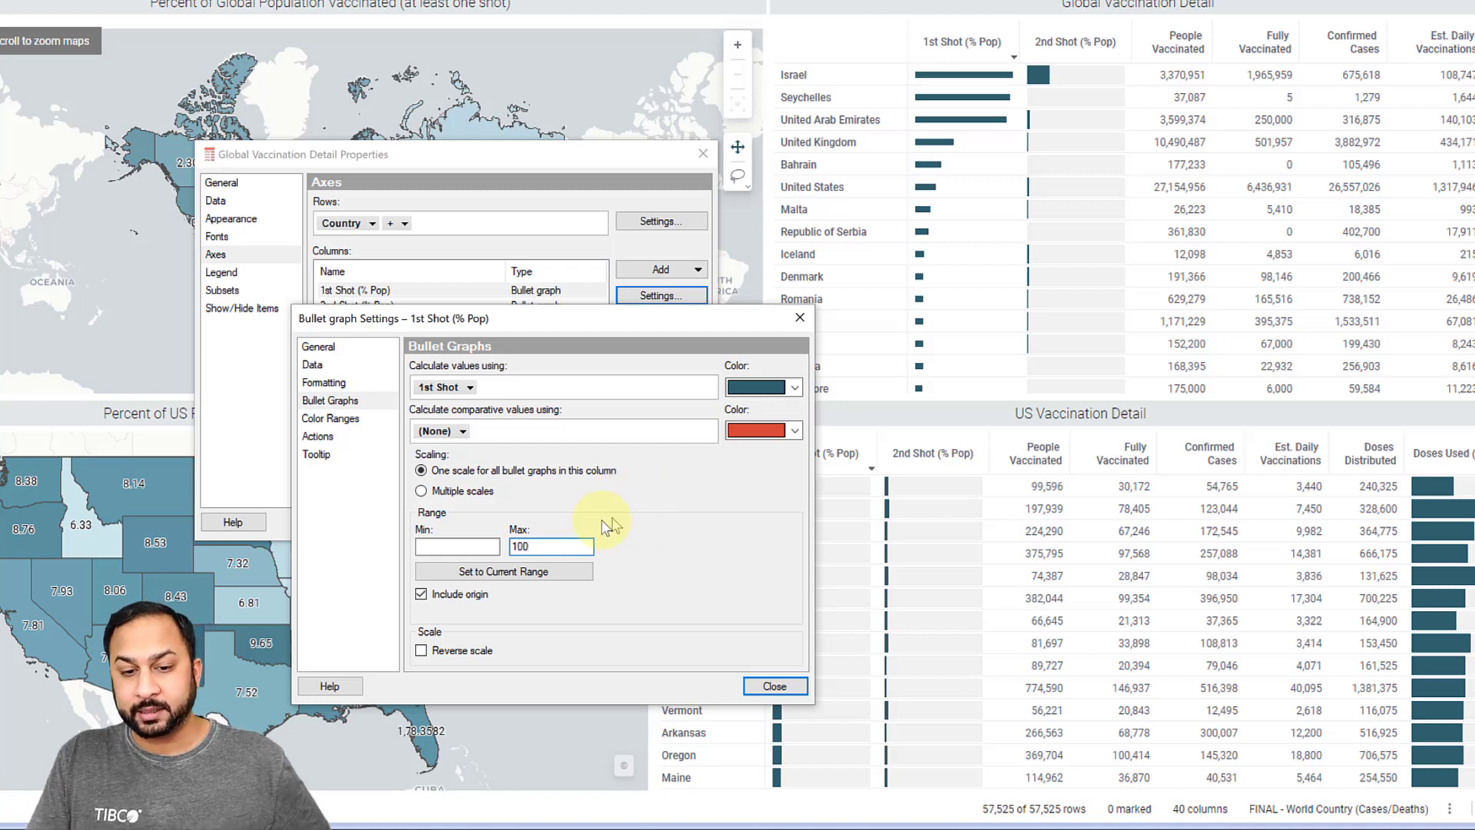
click(488, 546)
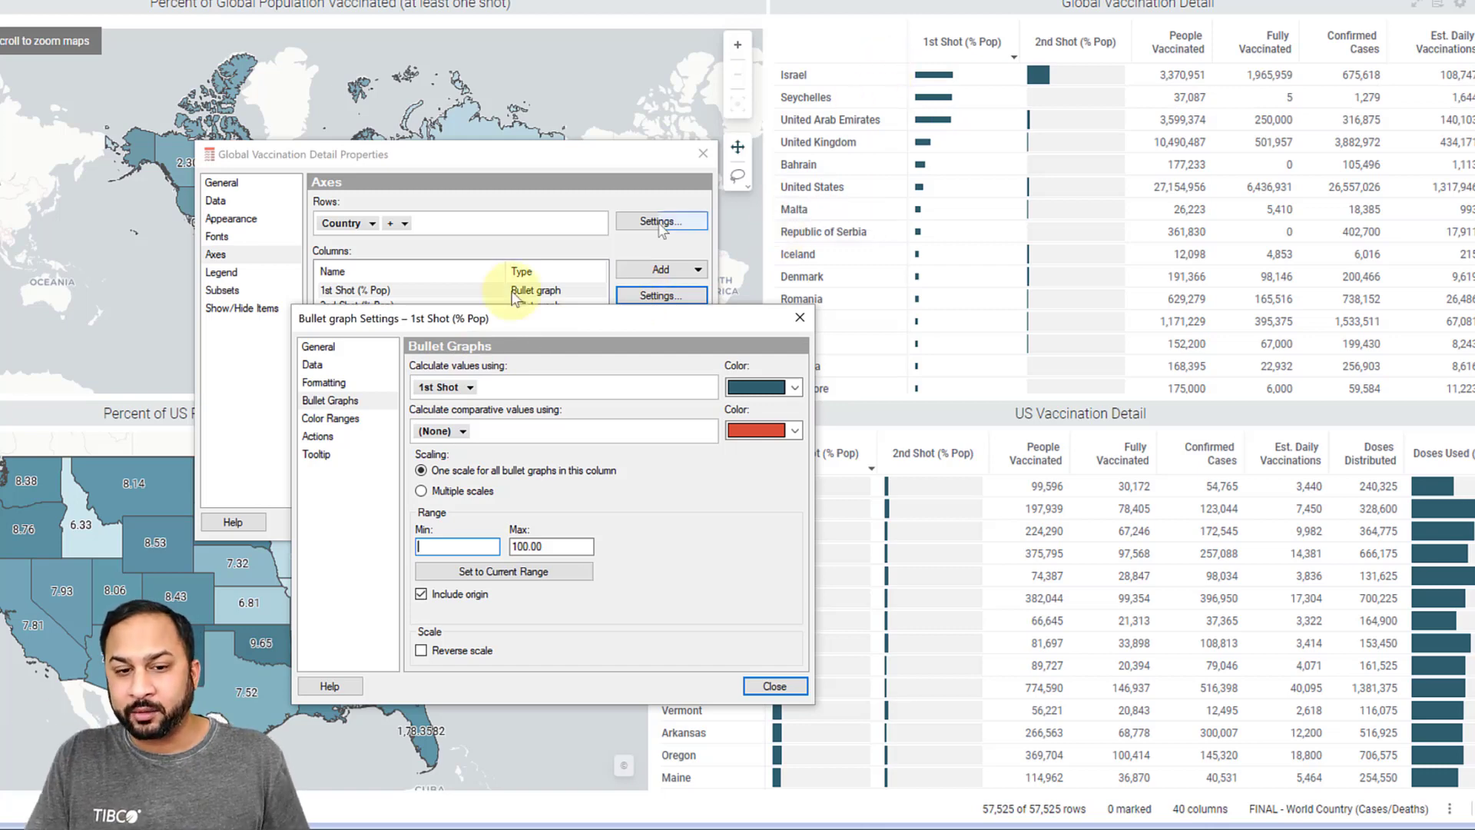
- Show colour ranges on the 1st Shot bullets with no limit column, and make the first range grey
click(345, 418)
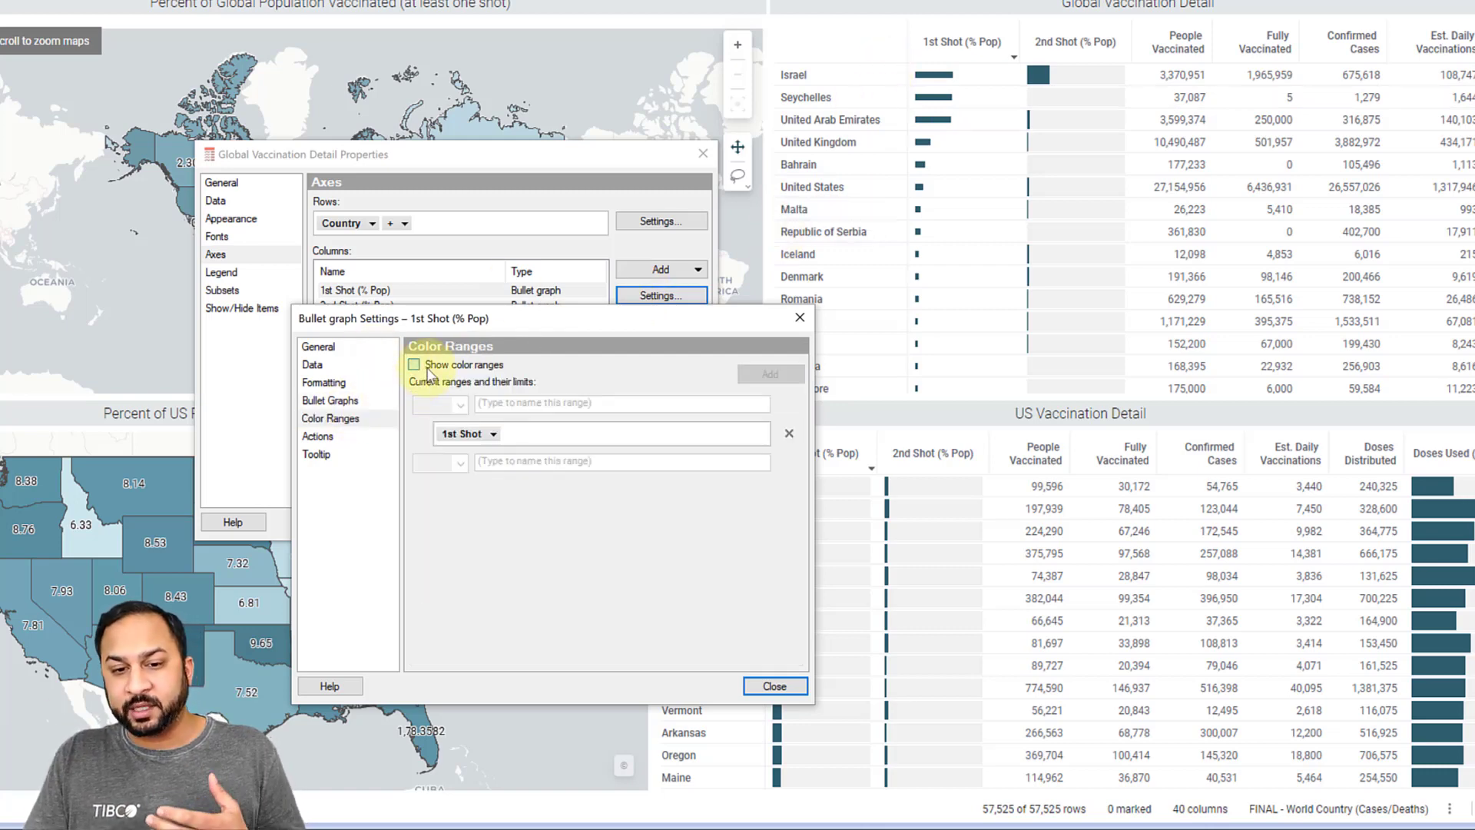
click(424, 366)
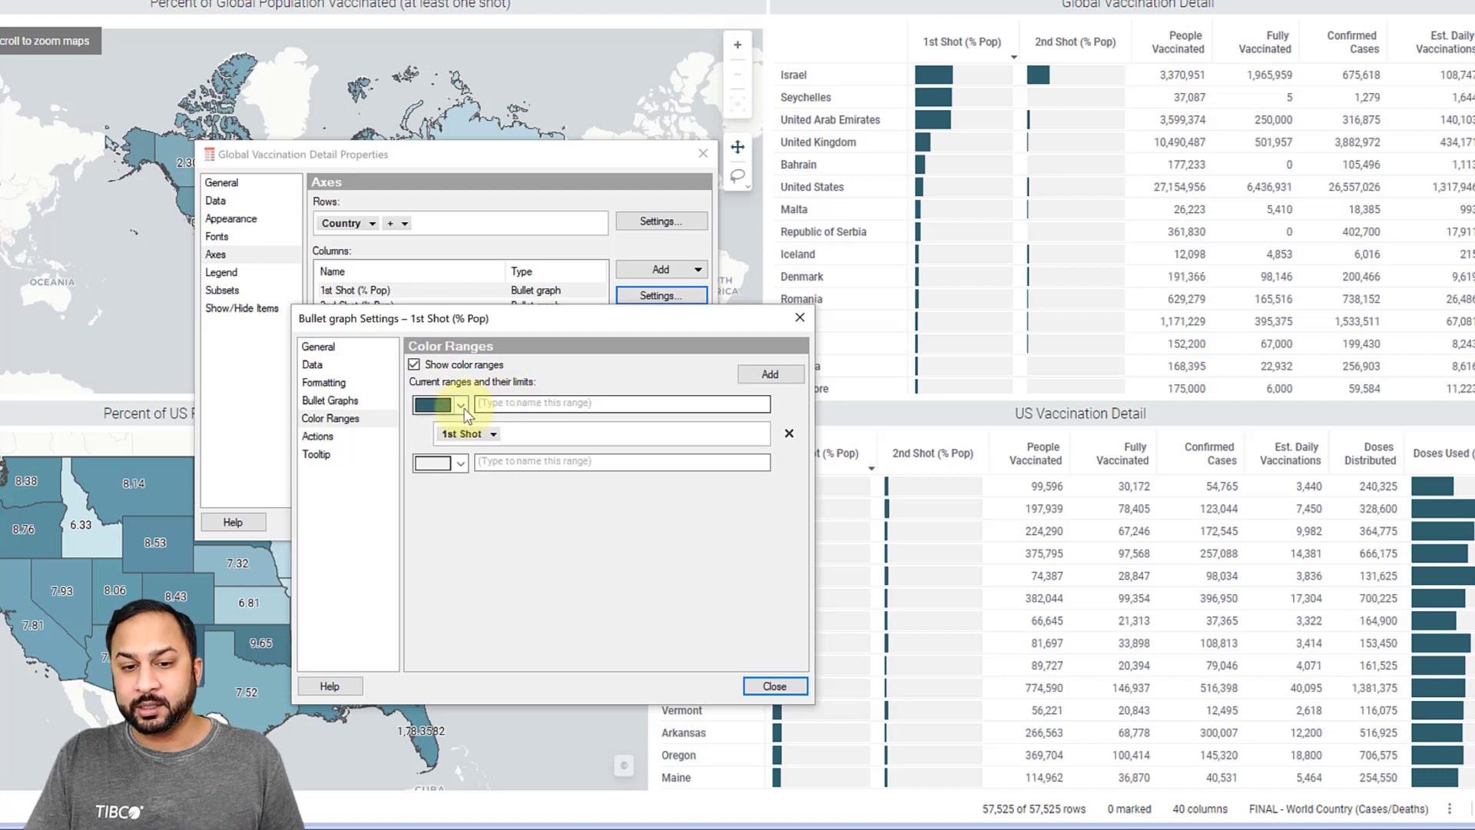
click(487, 433)
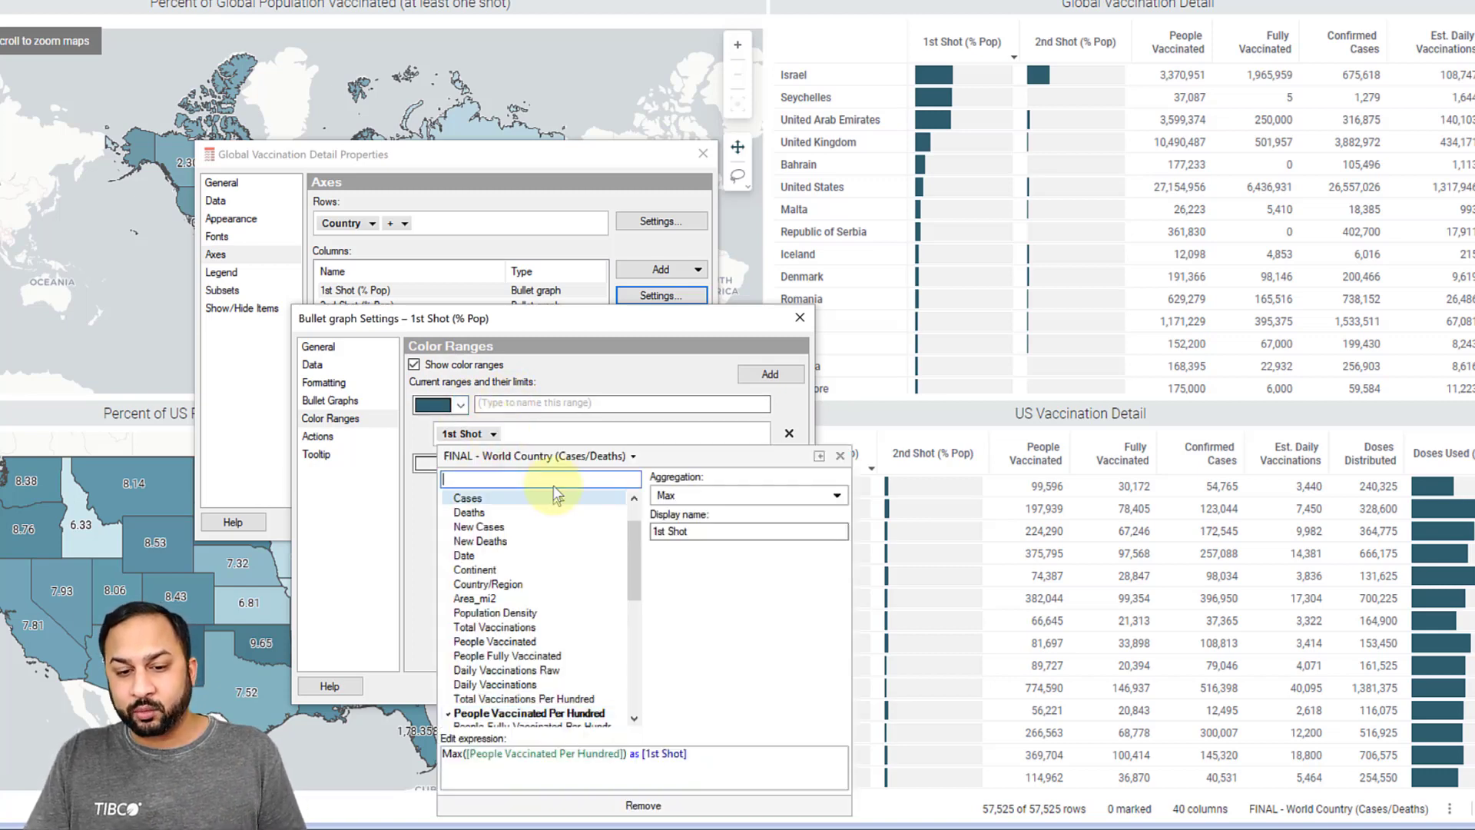
drag(722, 757, 400, 714)
key(ctrl+c)
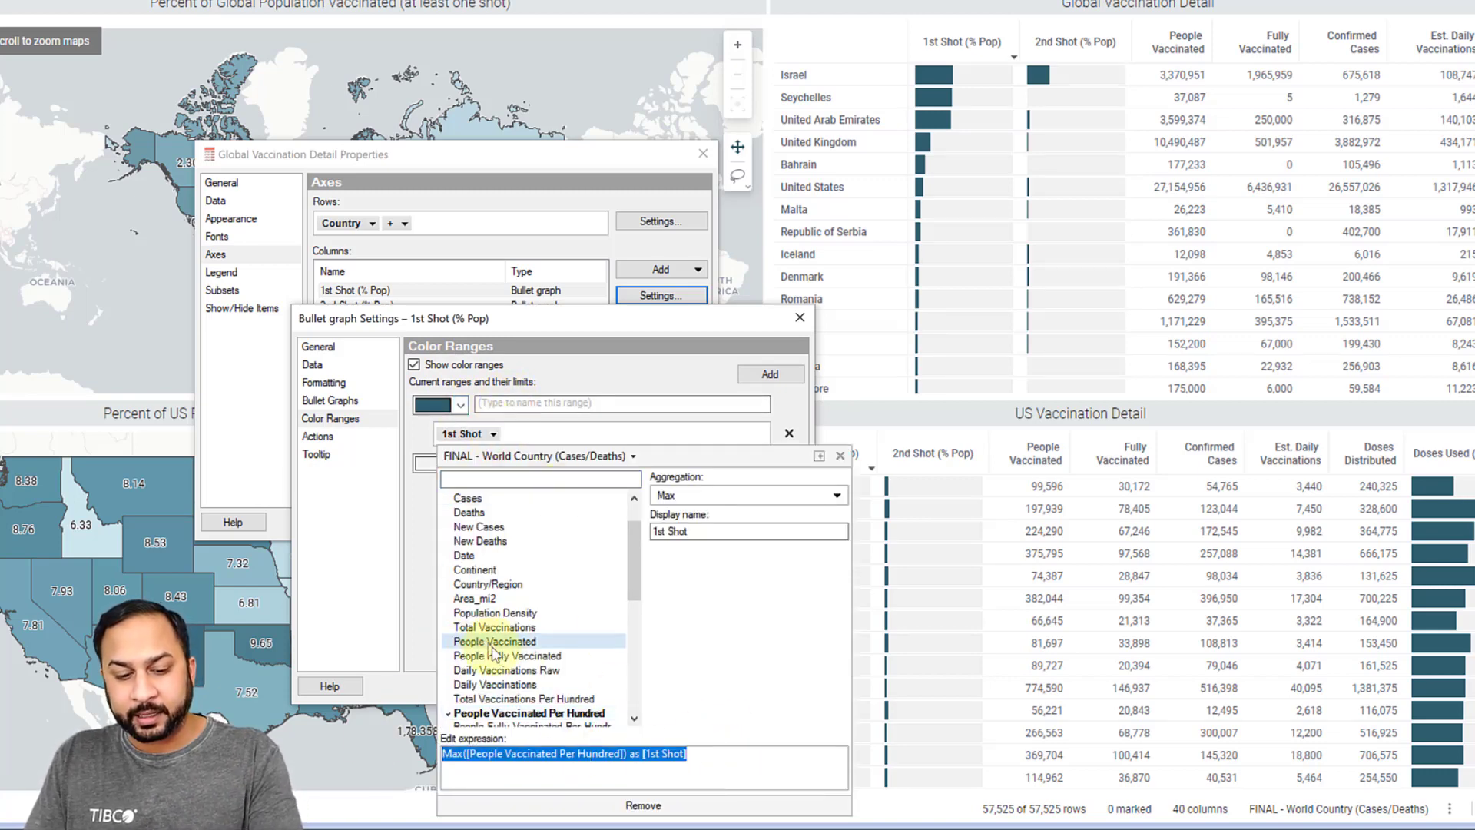
key(Delete)
click(565, 811)
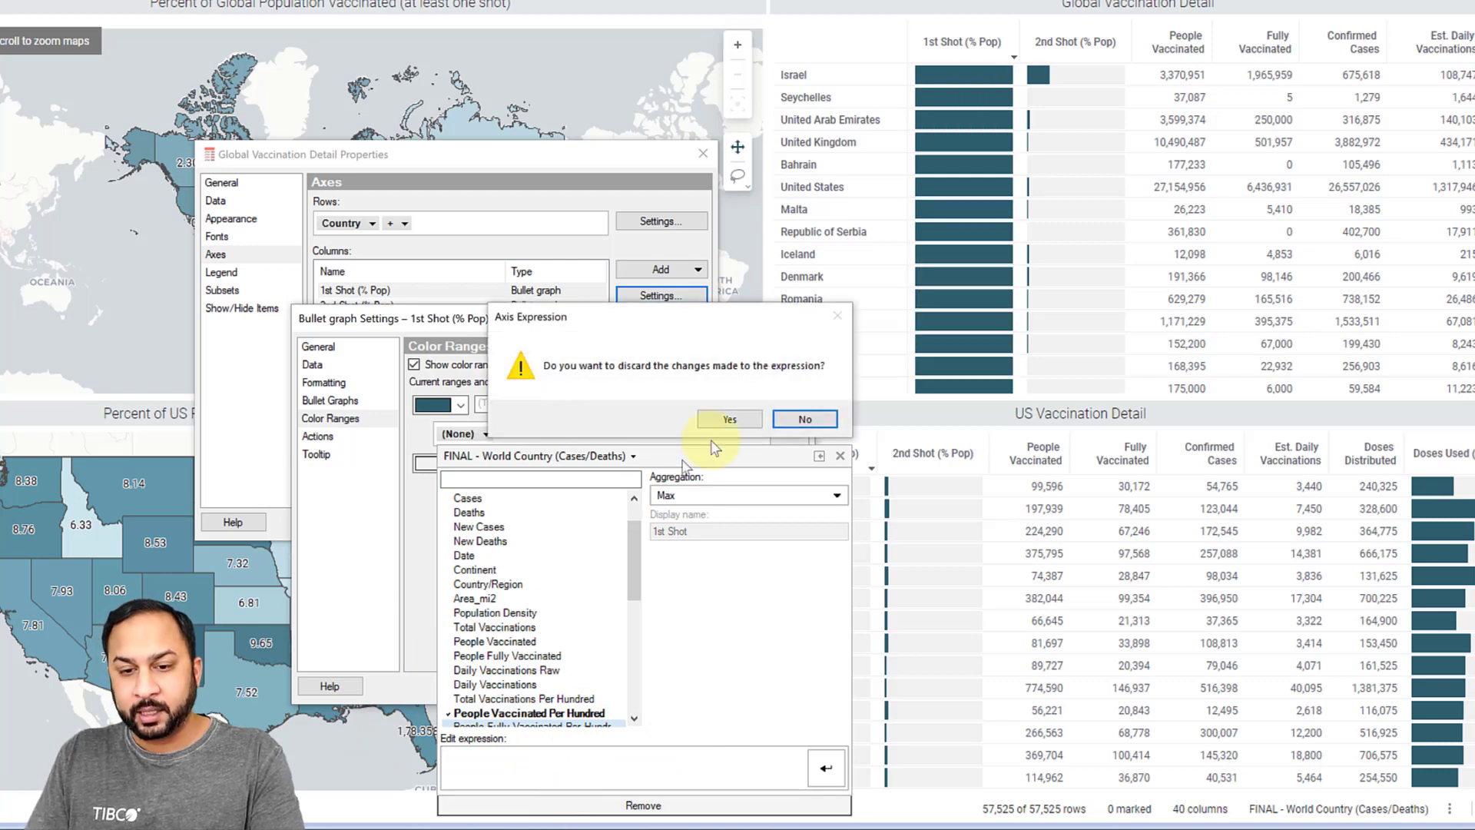
click(753, 421)
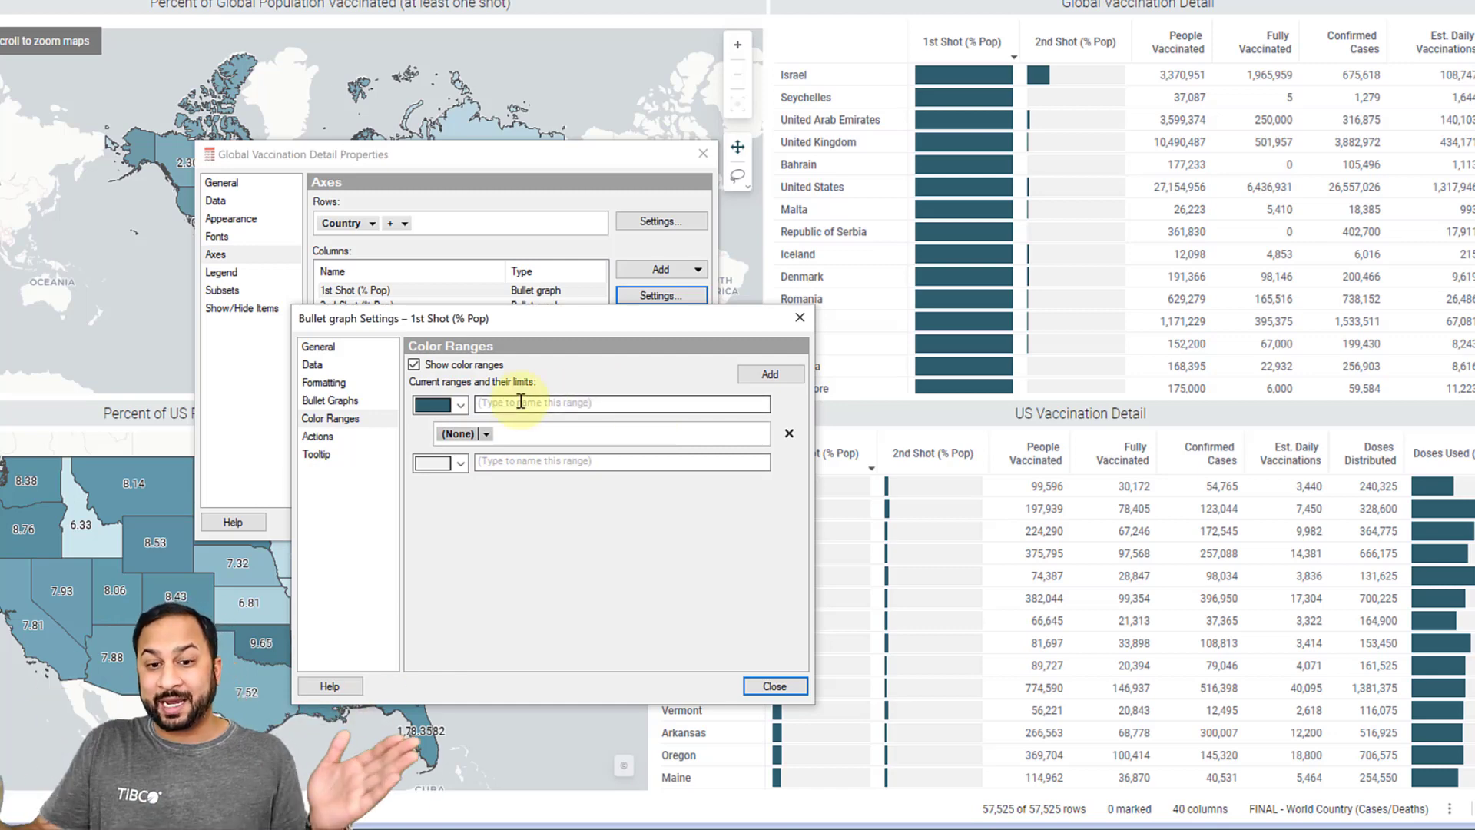
click(461, 405)
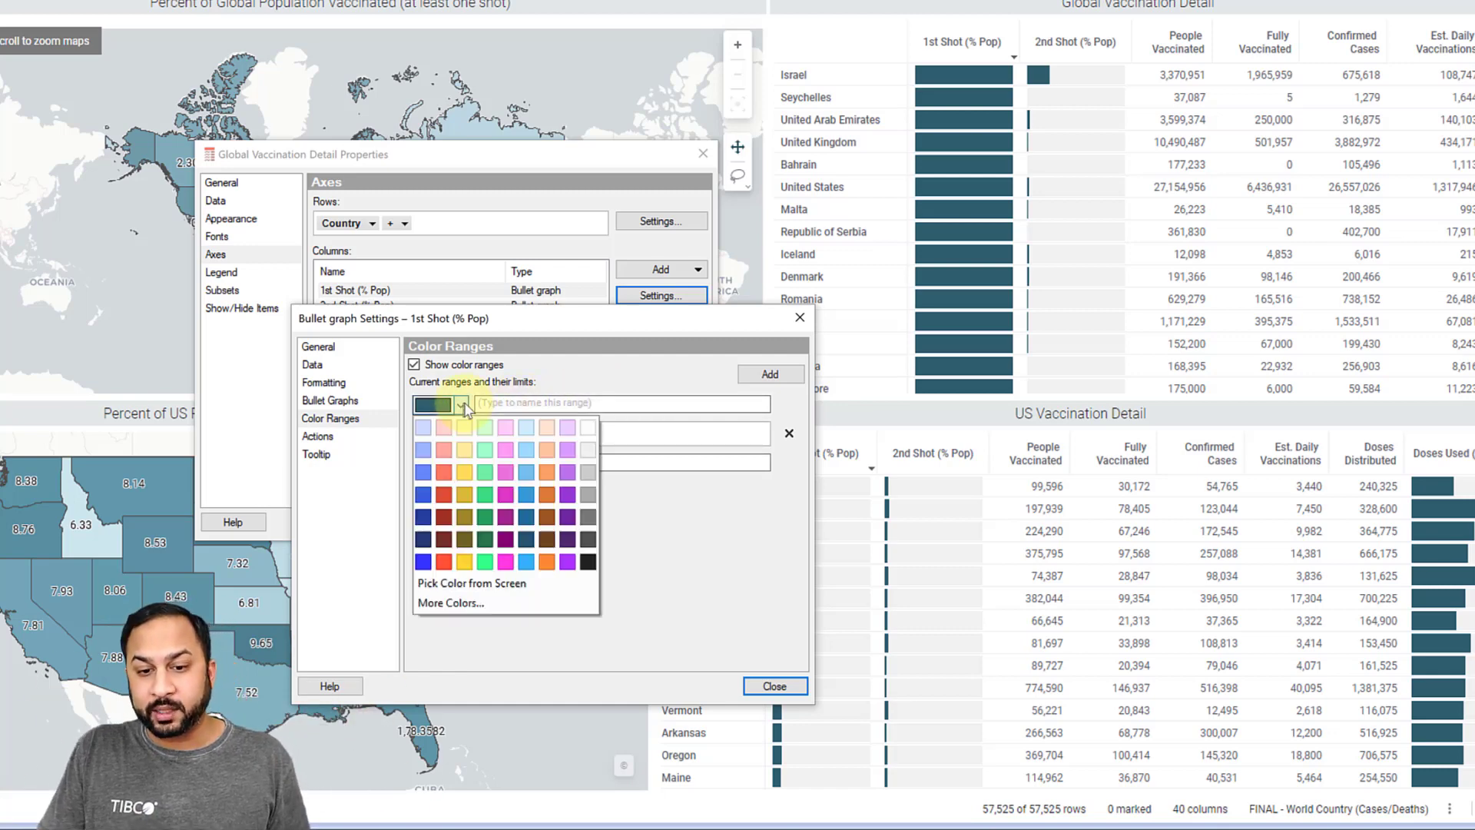
click(588, 494)
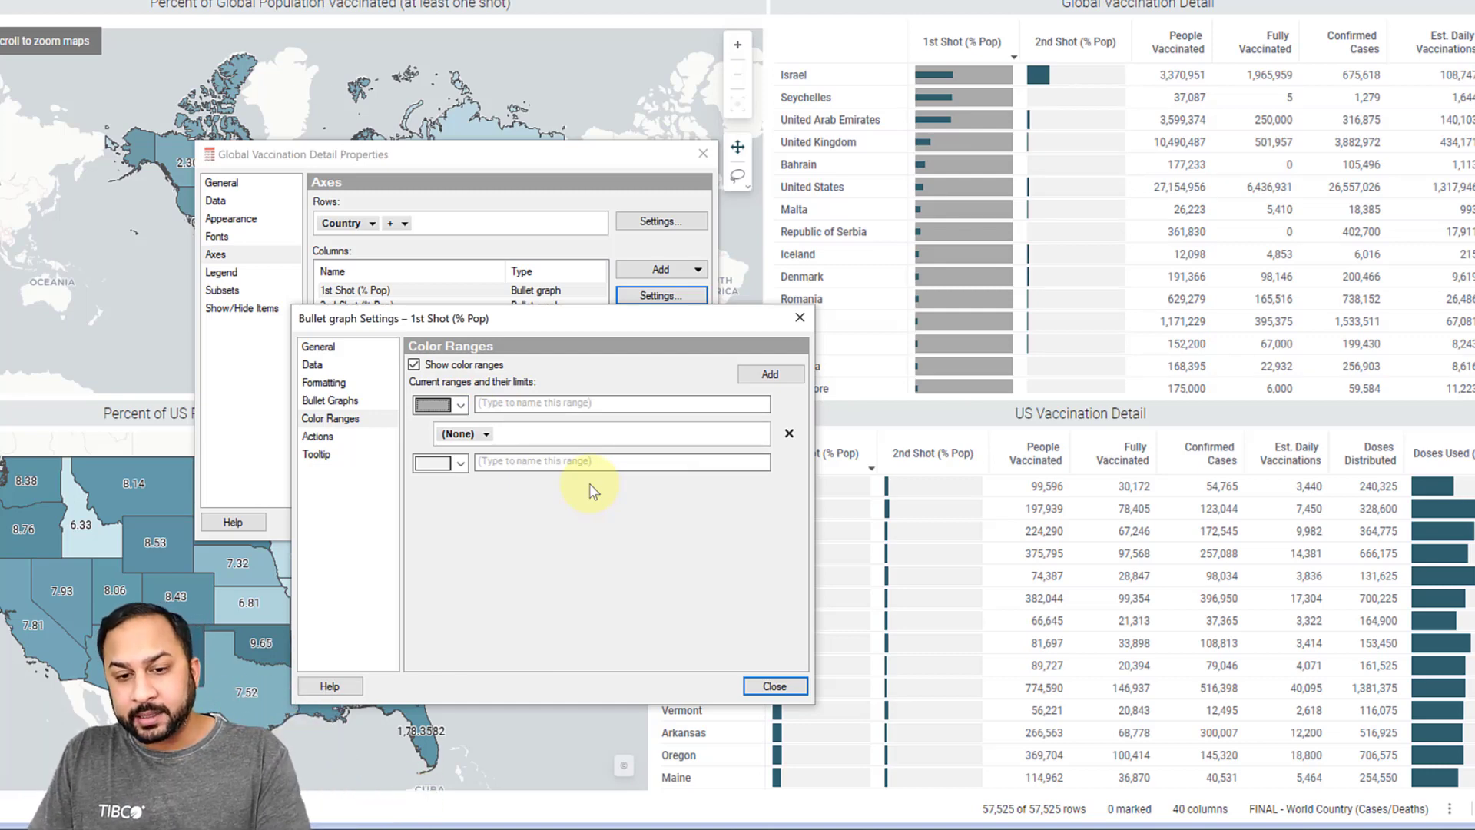
- Set the colour range column to Max([People Vaccinated Per Hundred]) as [1st Shot]
click(463, 467)
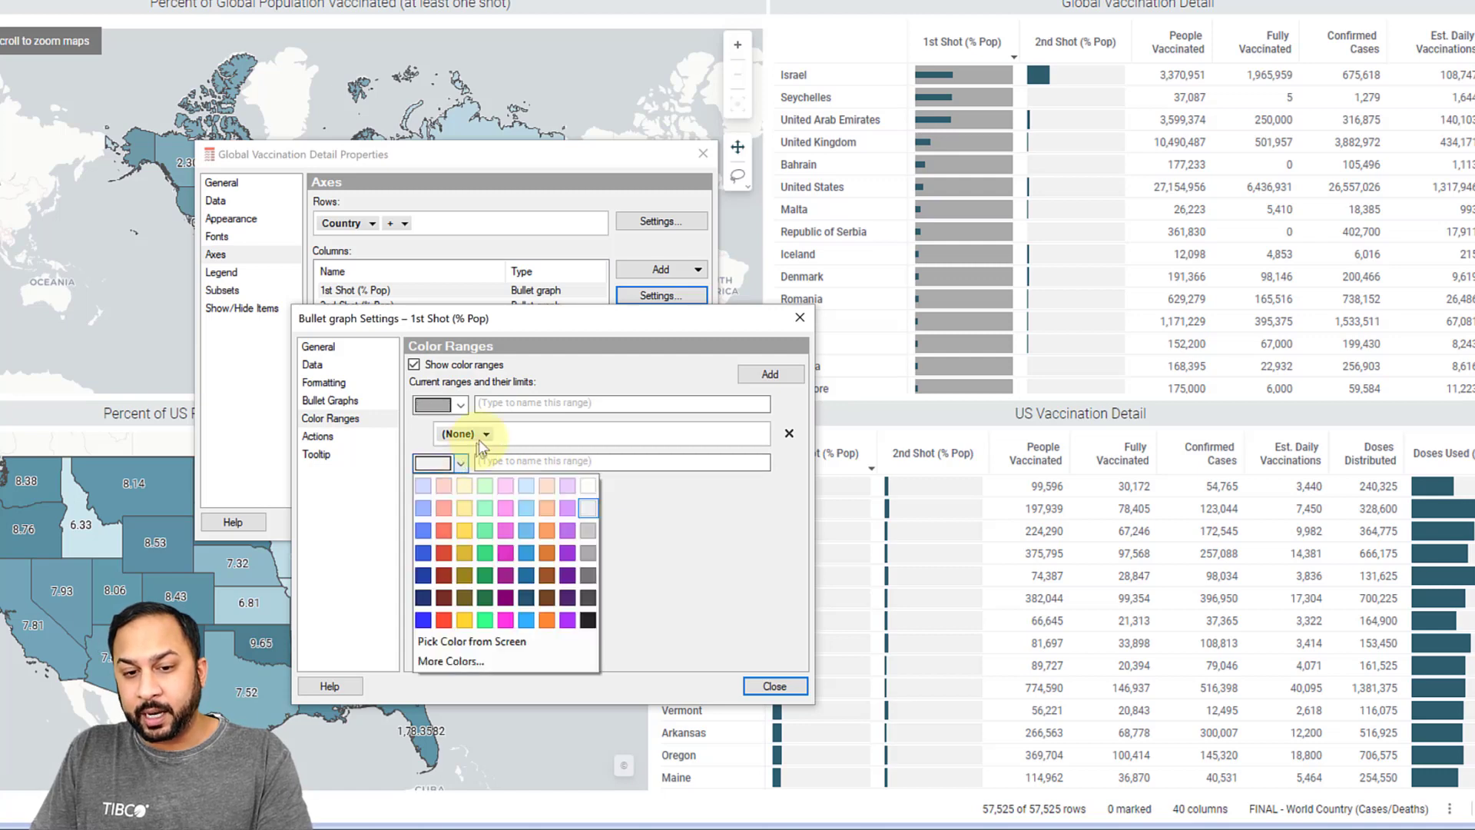
click(486, 434)
click(485, 434)
click(552, 756)
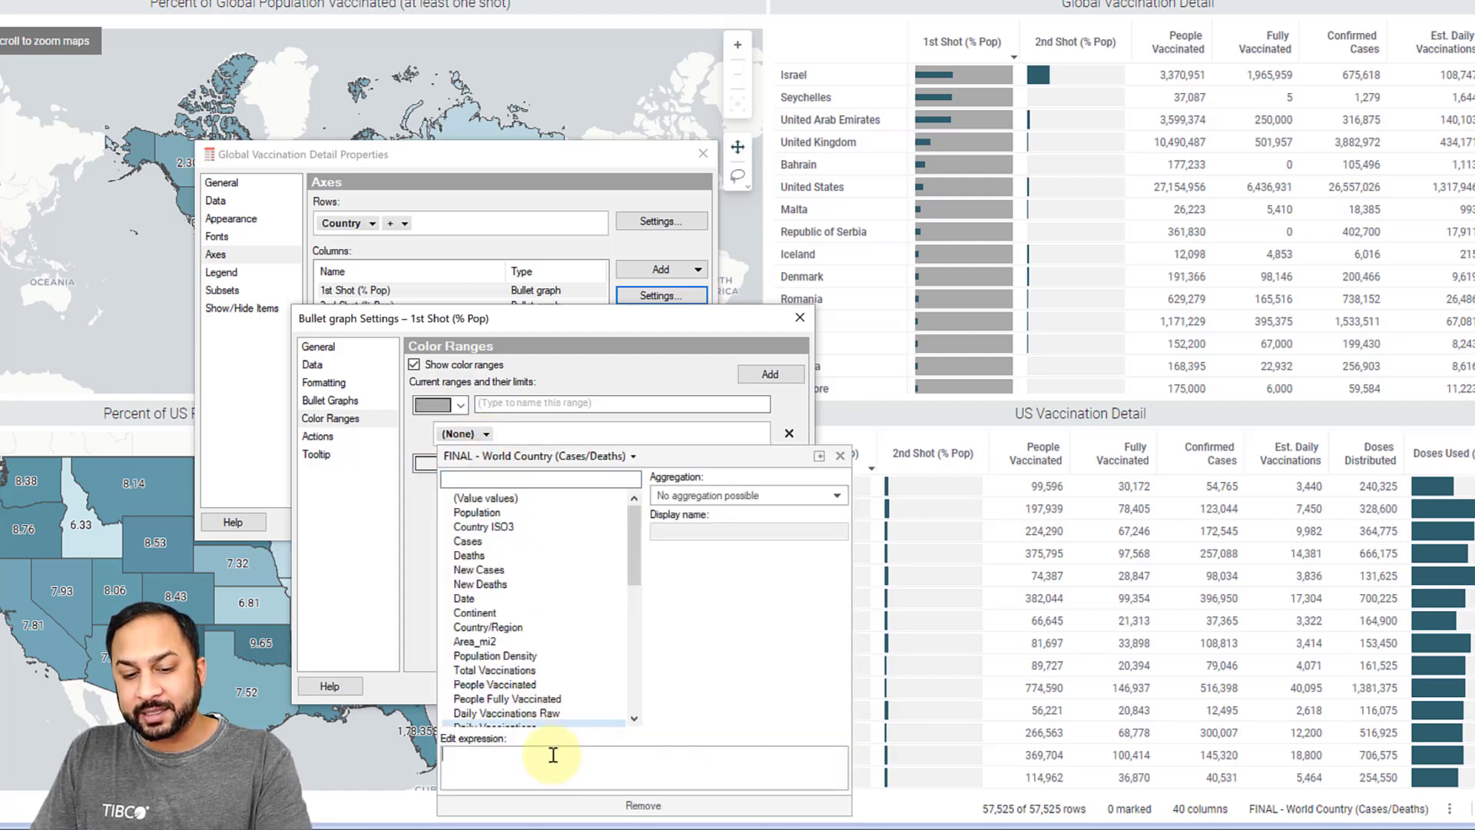
key(ctrl+v)
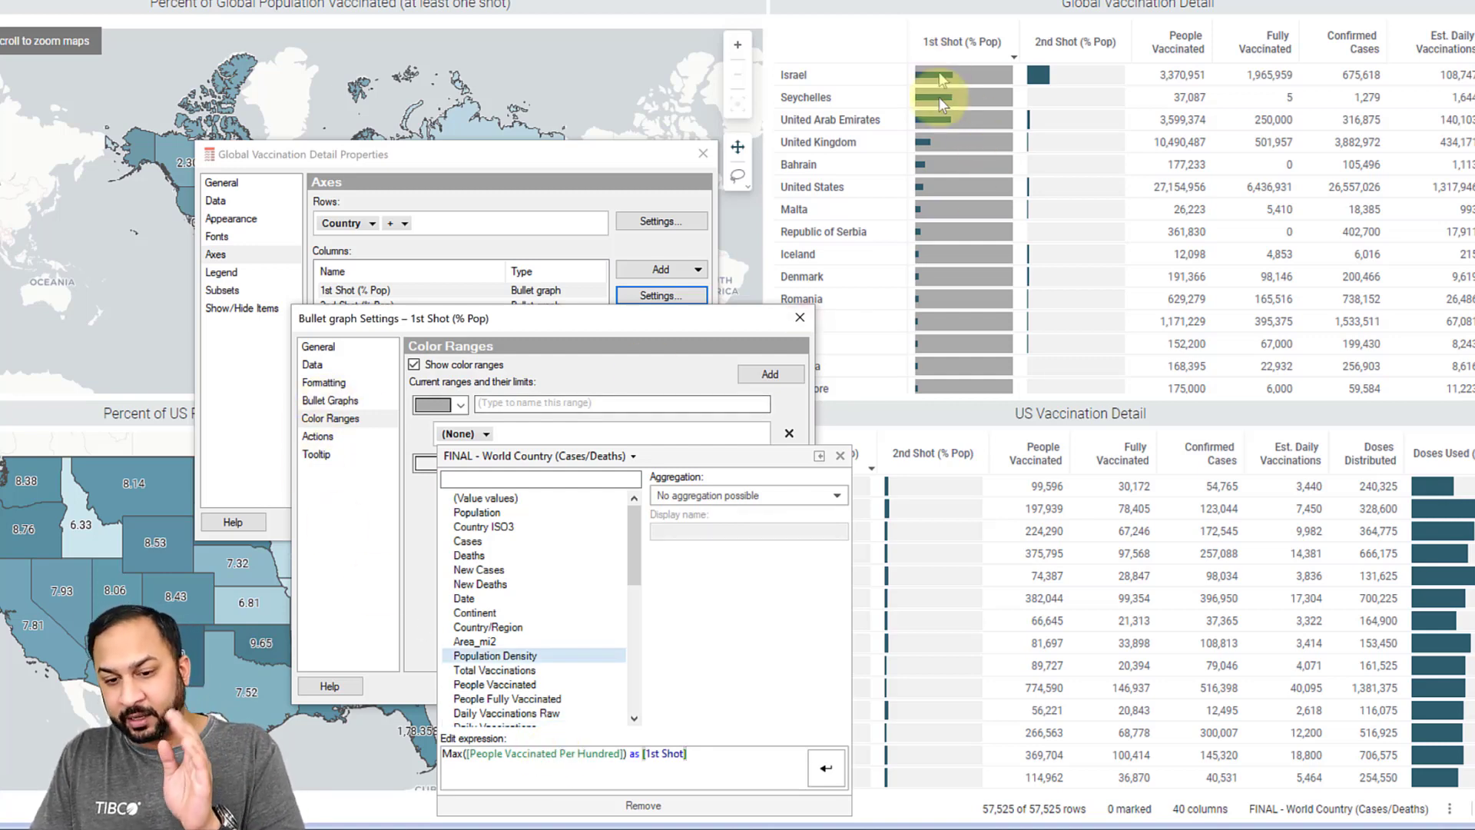
click(825, 769)
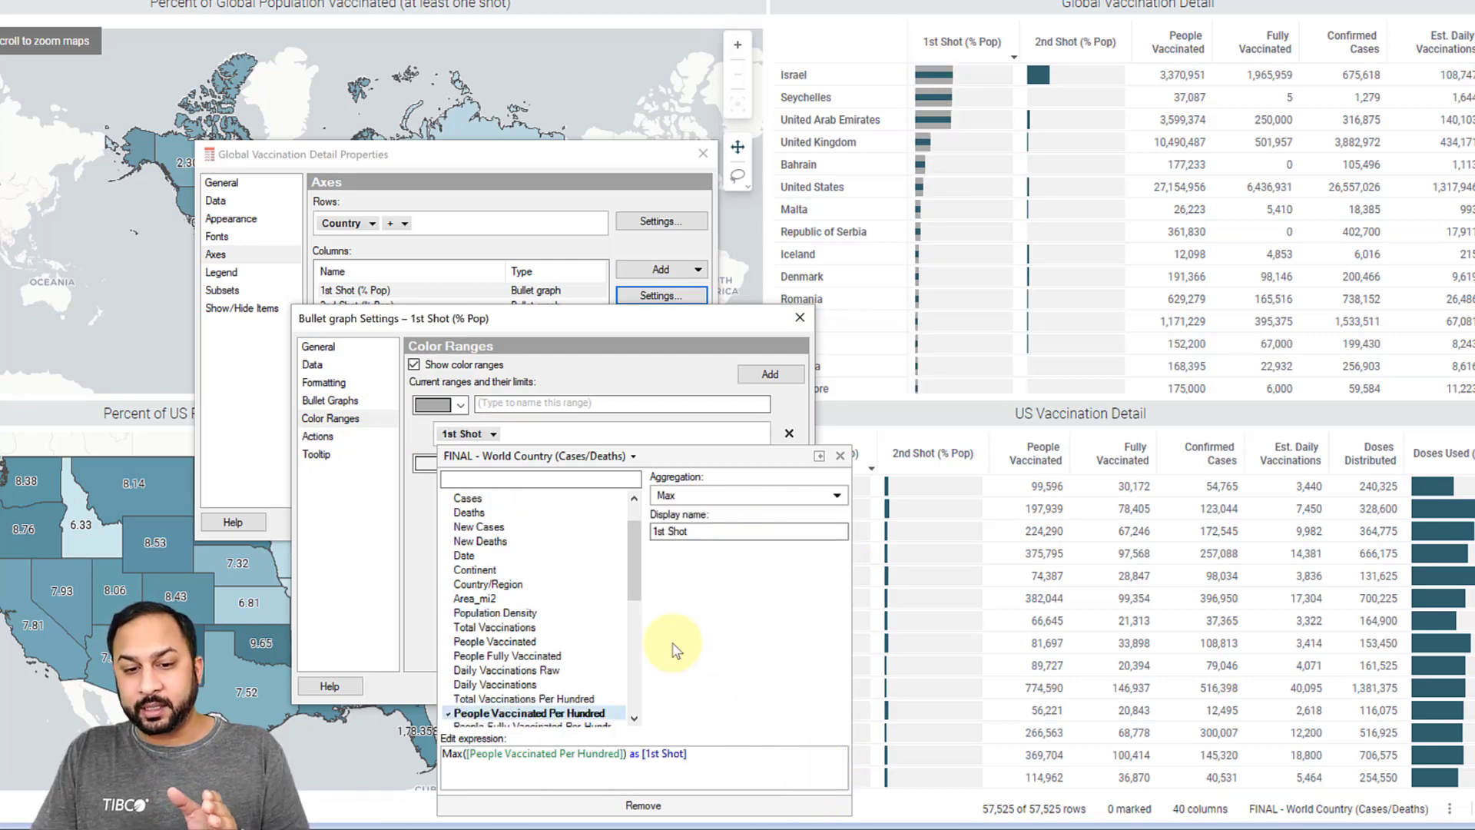
click(615, 429)
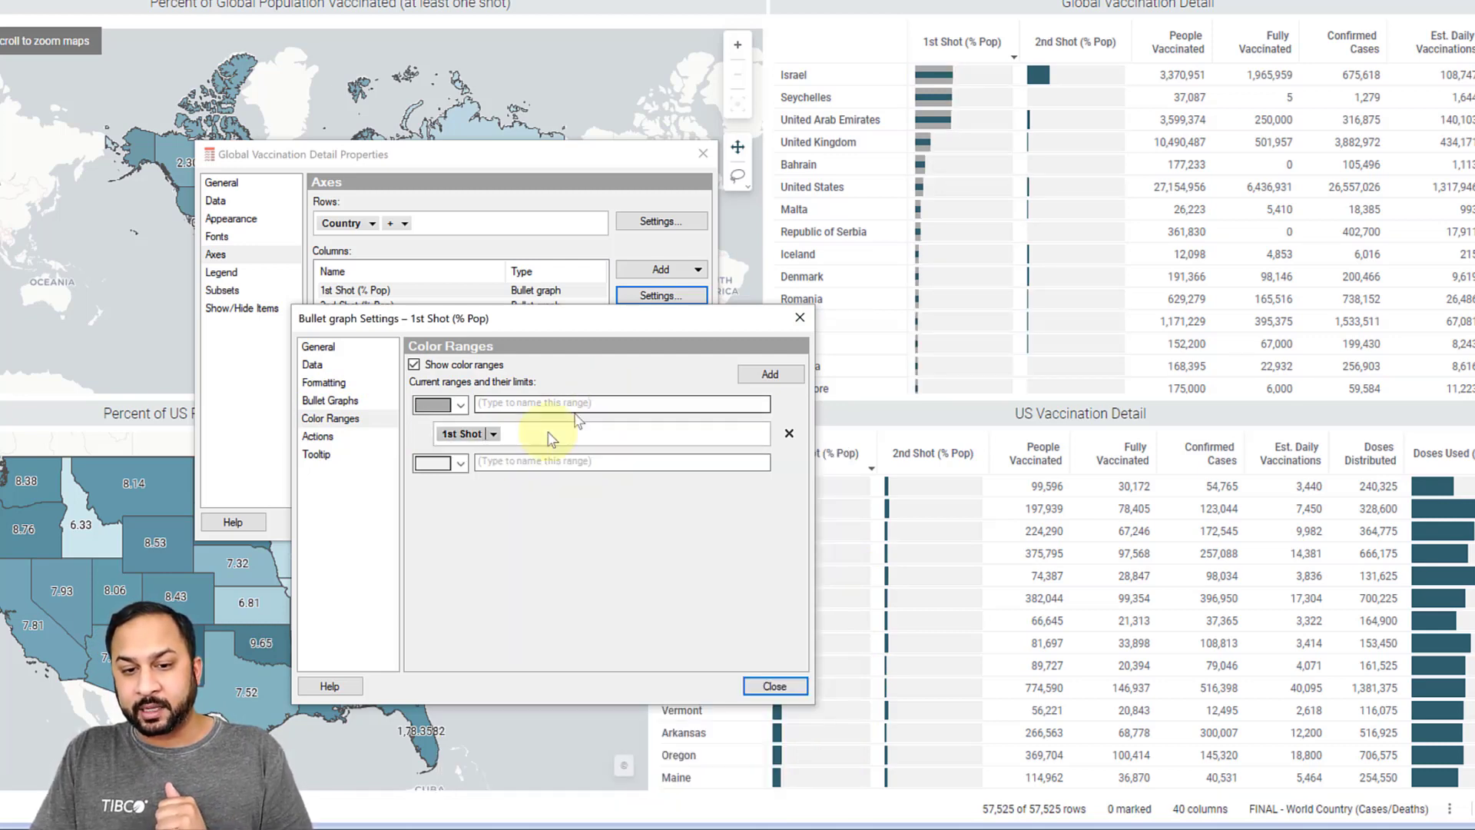
- Colour the top range with the dark teal sampled from Israel's 2nd Shot bar
click(460, 465)
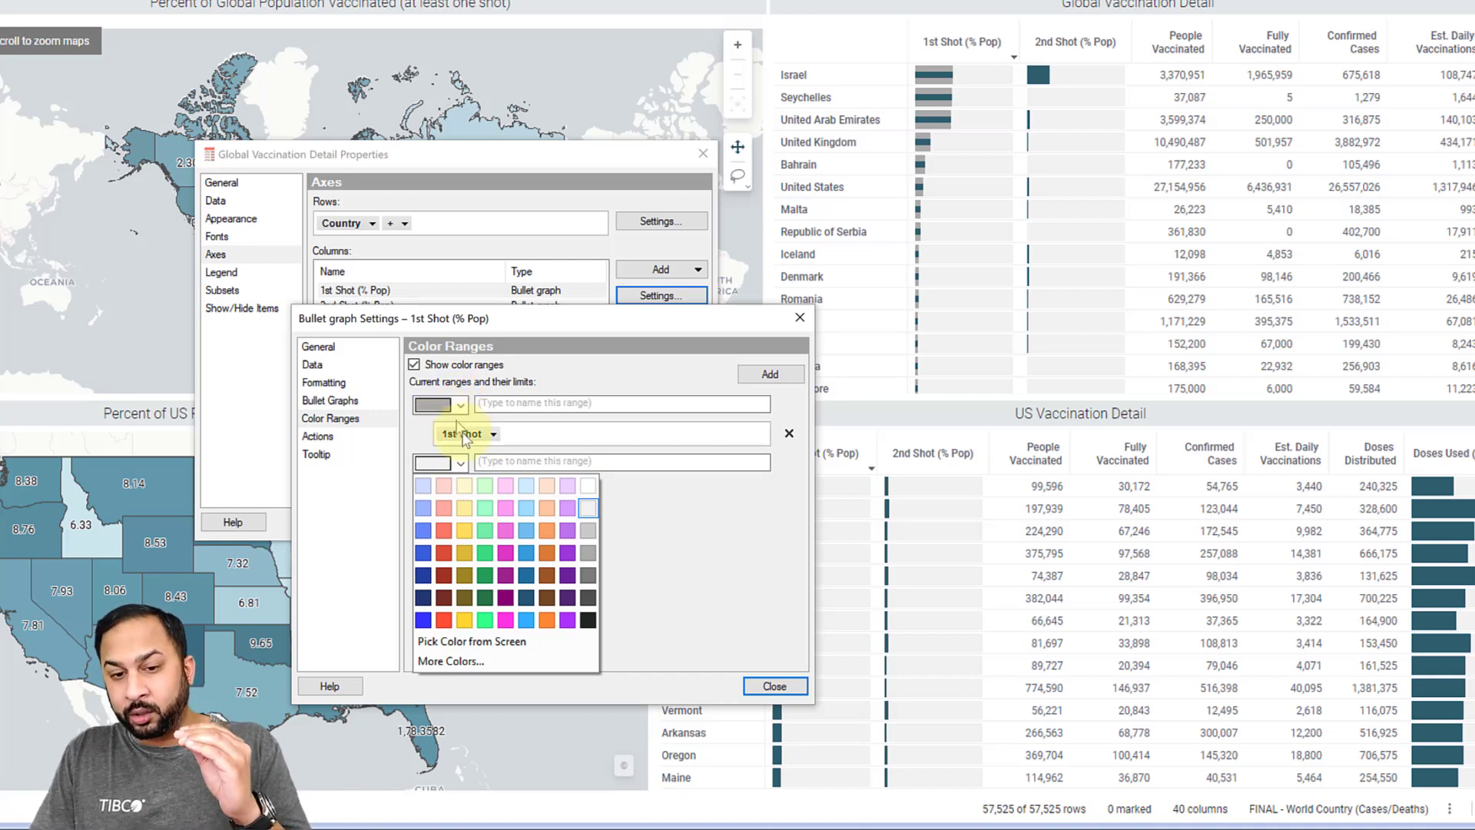
click(494, 435)
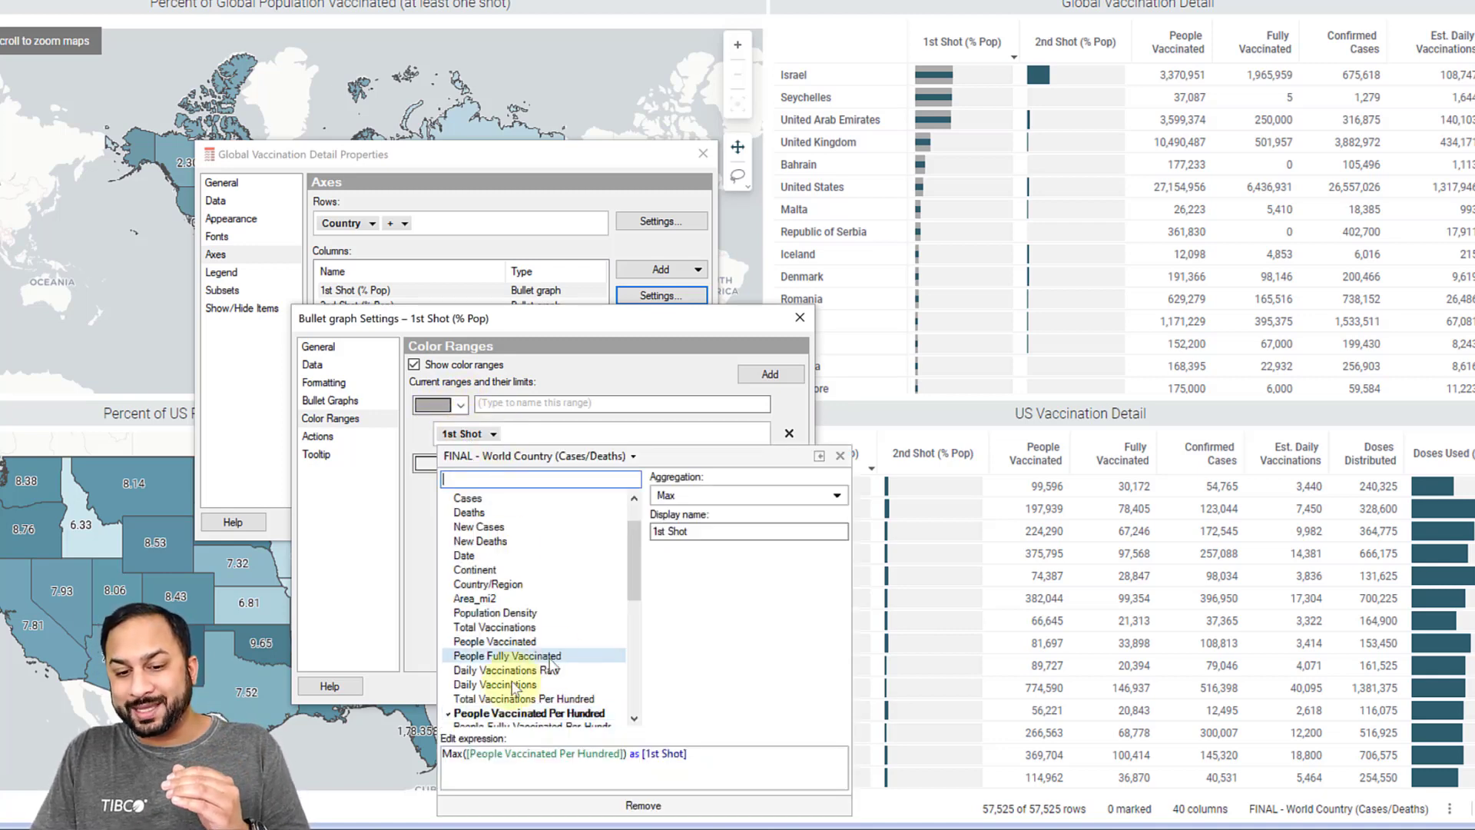
click(433, 404)
click(472, 583)
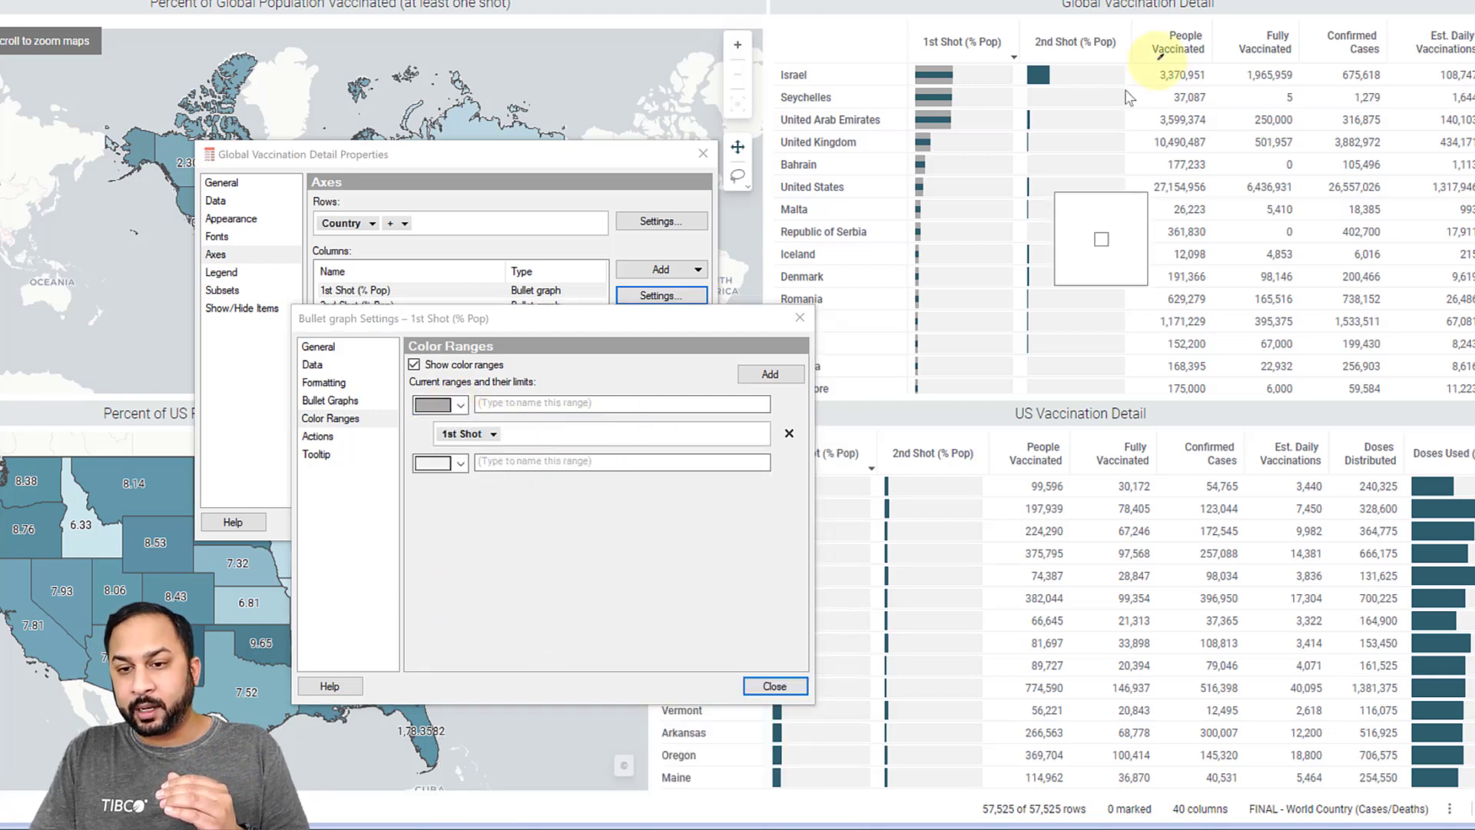
click(1038, 74)
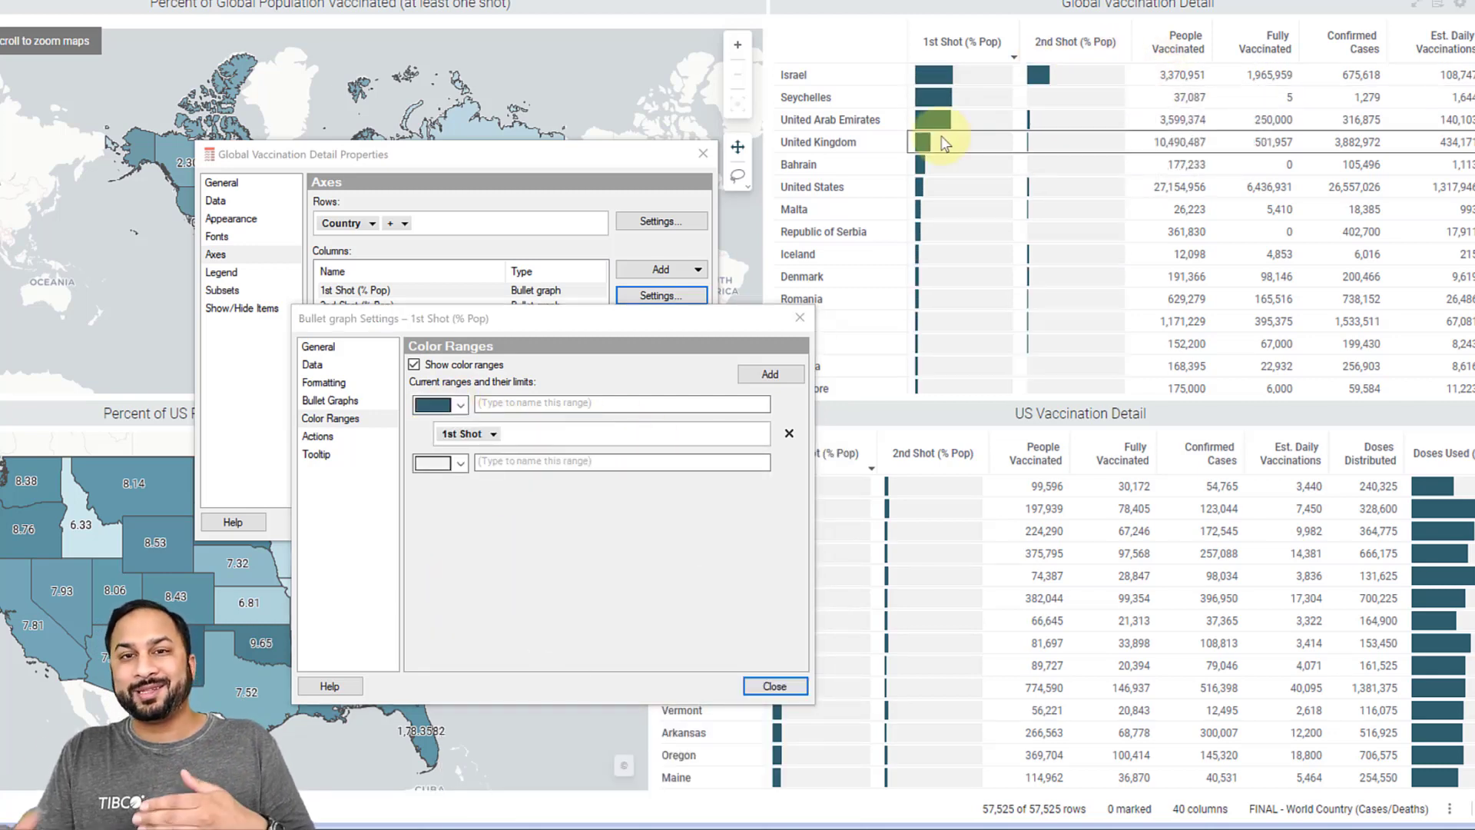
mouse_move(945, 143)
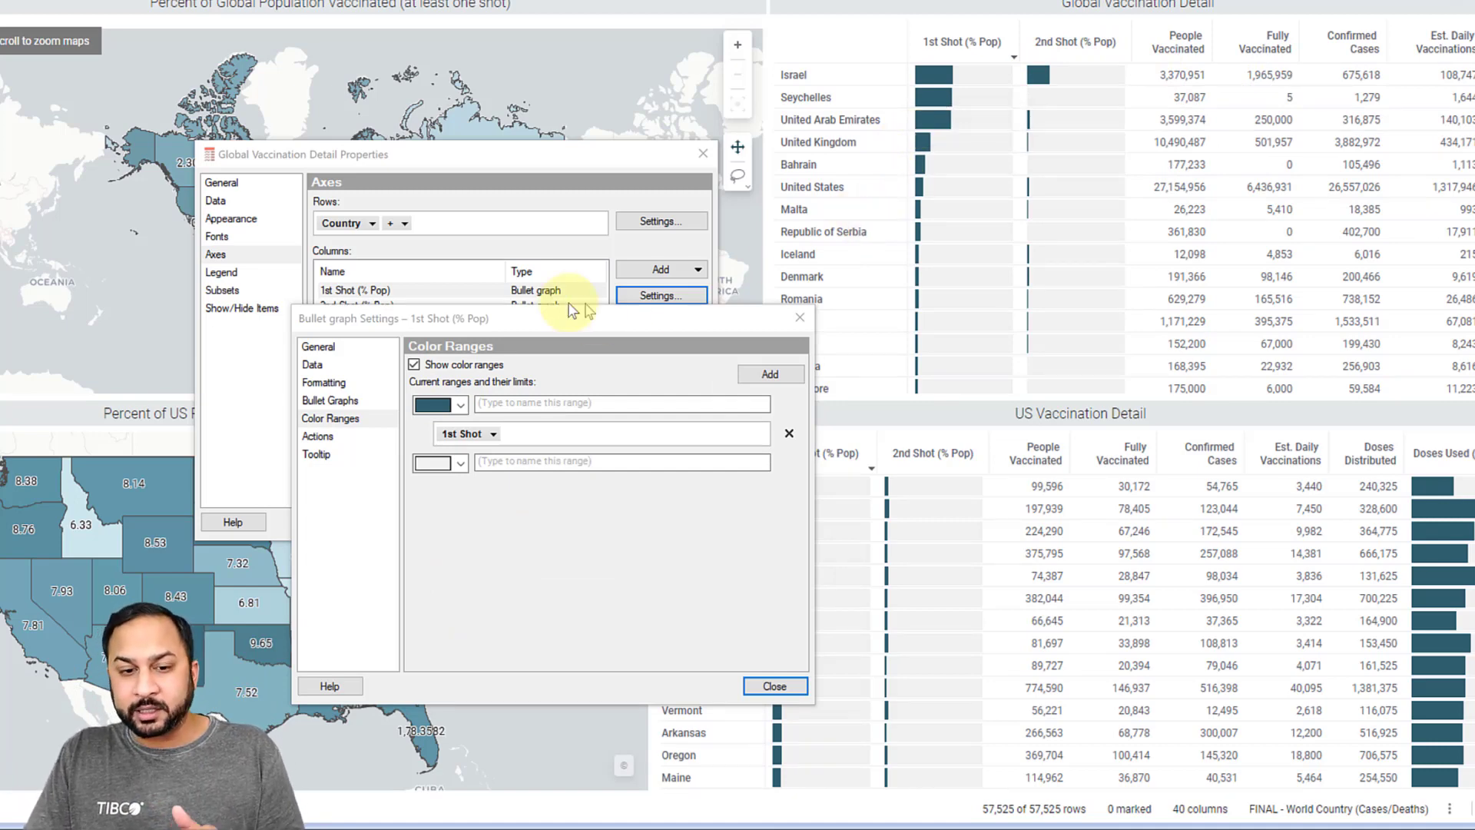
- Try Perform action on click, leave click actions switched off, and show the Tooltip options
click(336, 438)
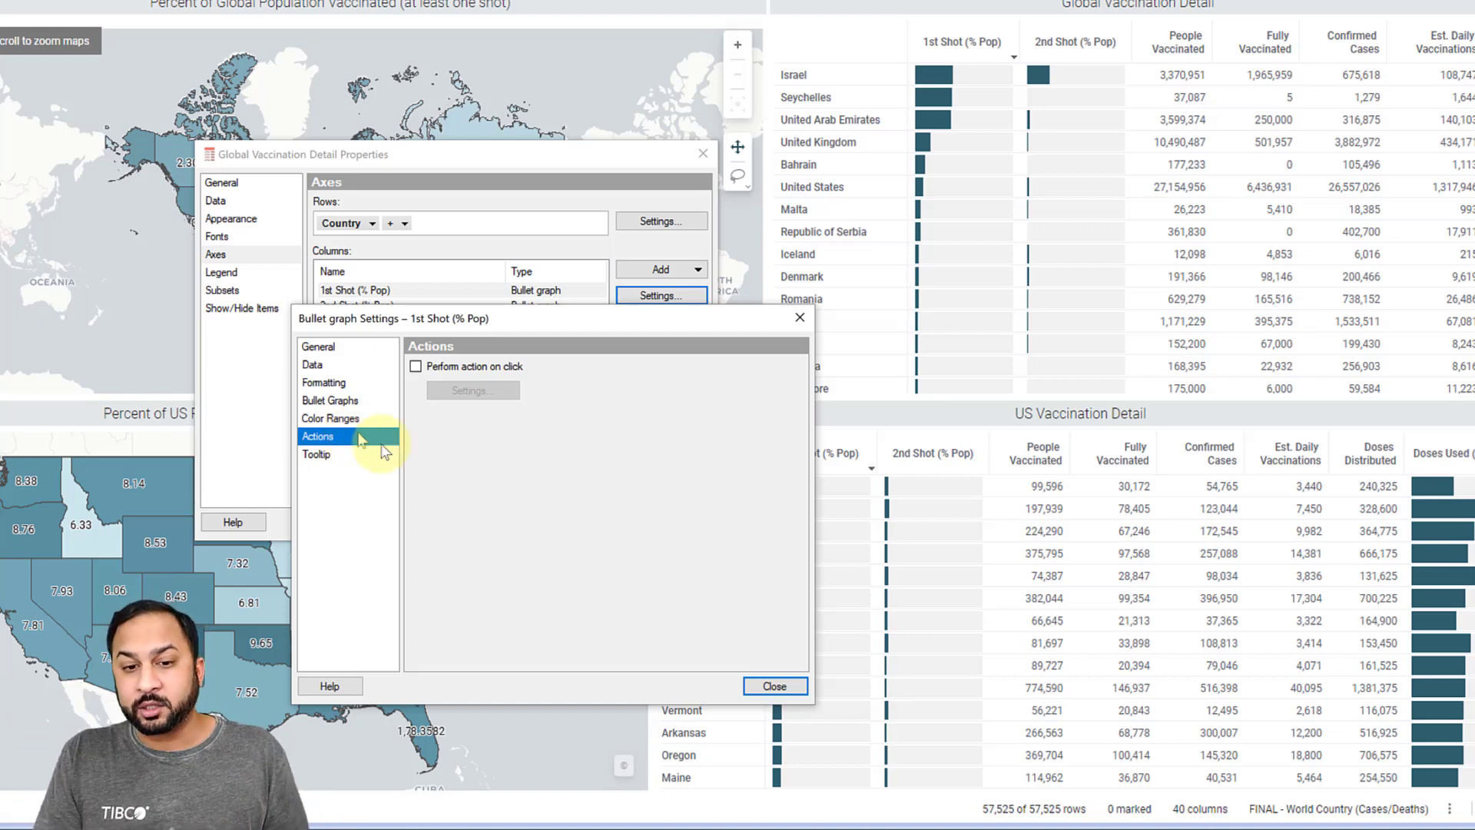
click(470, 369)
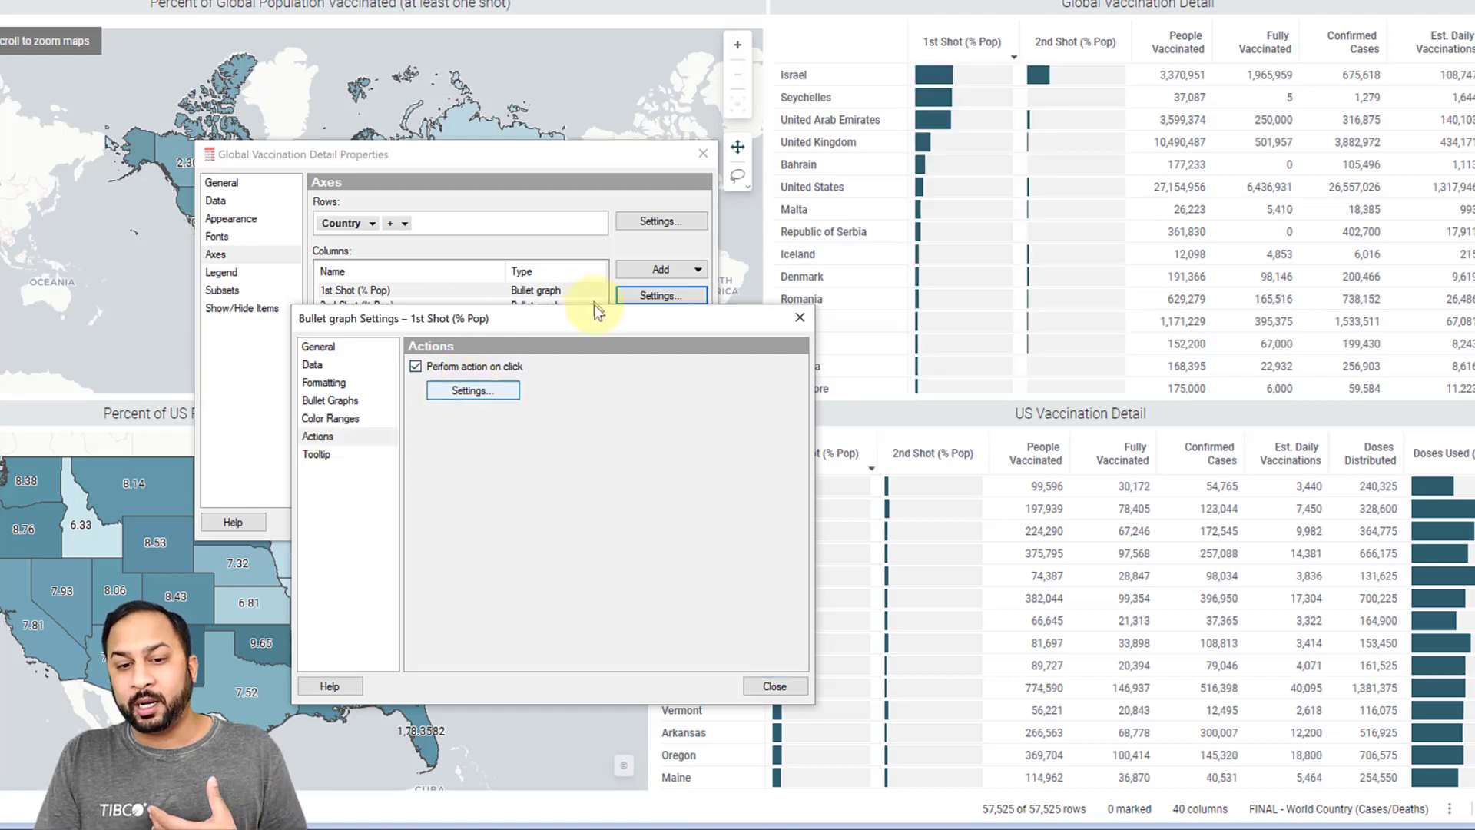
click(484, 389)
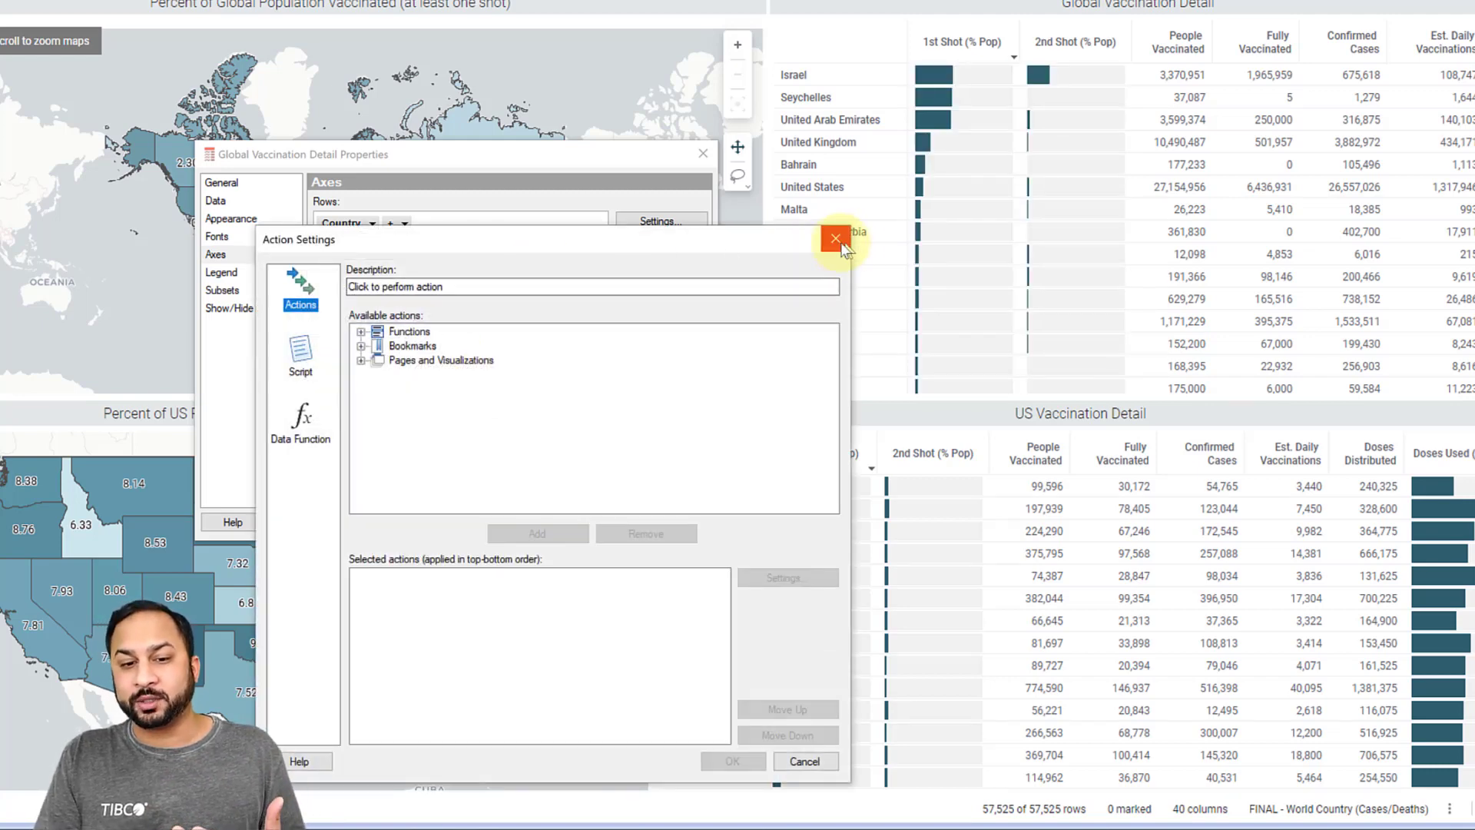
click(836, 239)
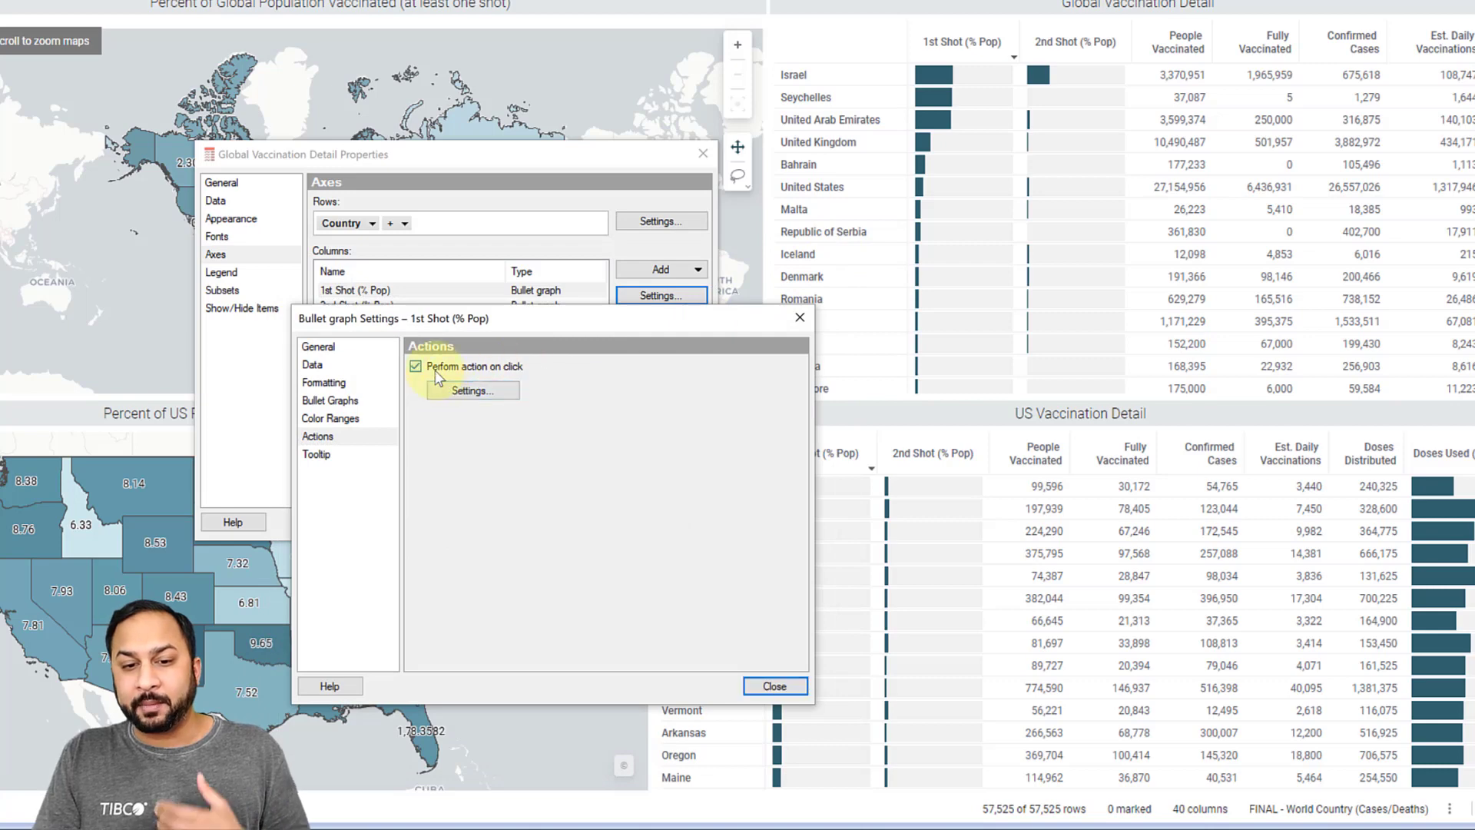
click(430, 368)
click(336, 455)
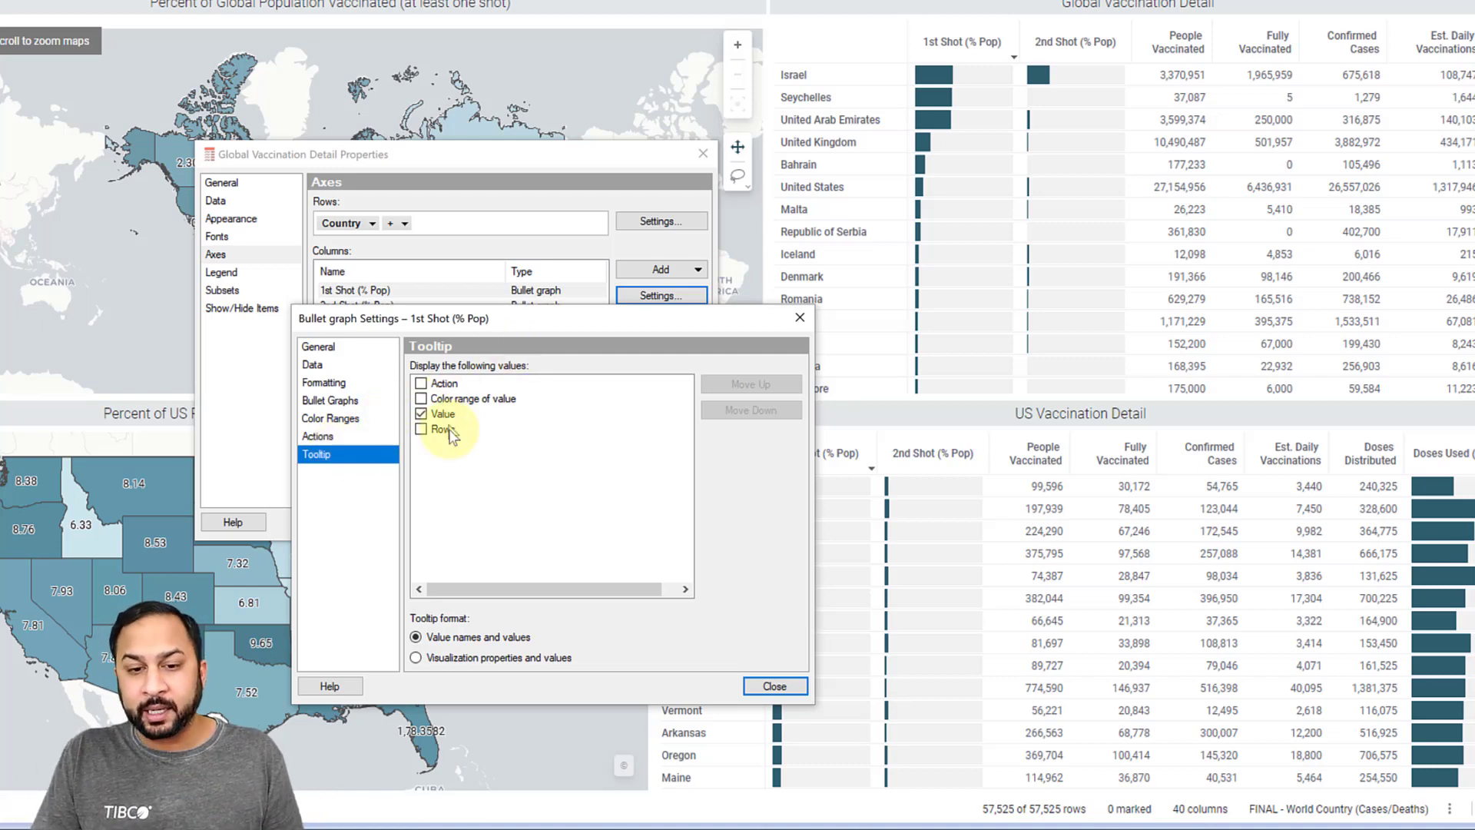
- Keep only Value in the 1st Shot tooltip, dropping Action, Color range and Rows, then close the settings
click(460, 402)
click(421, 398)
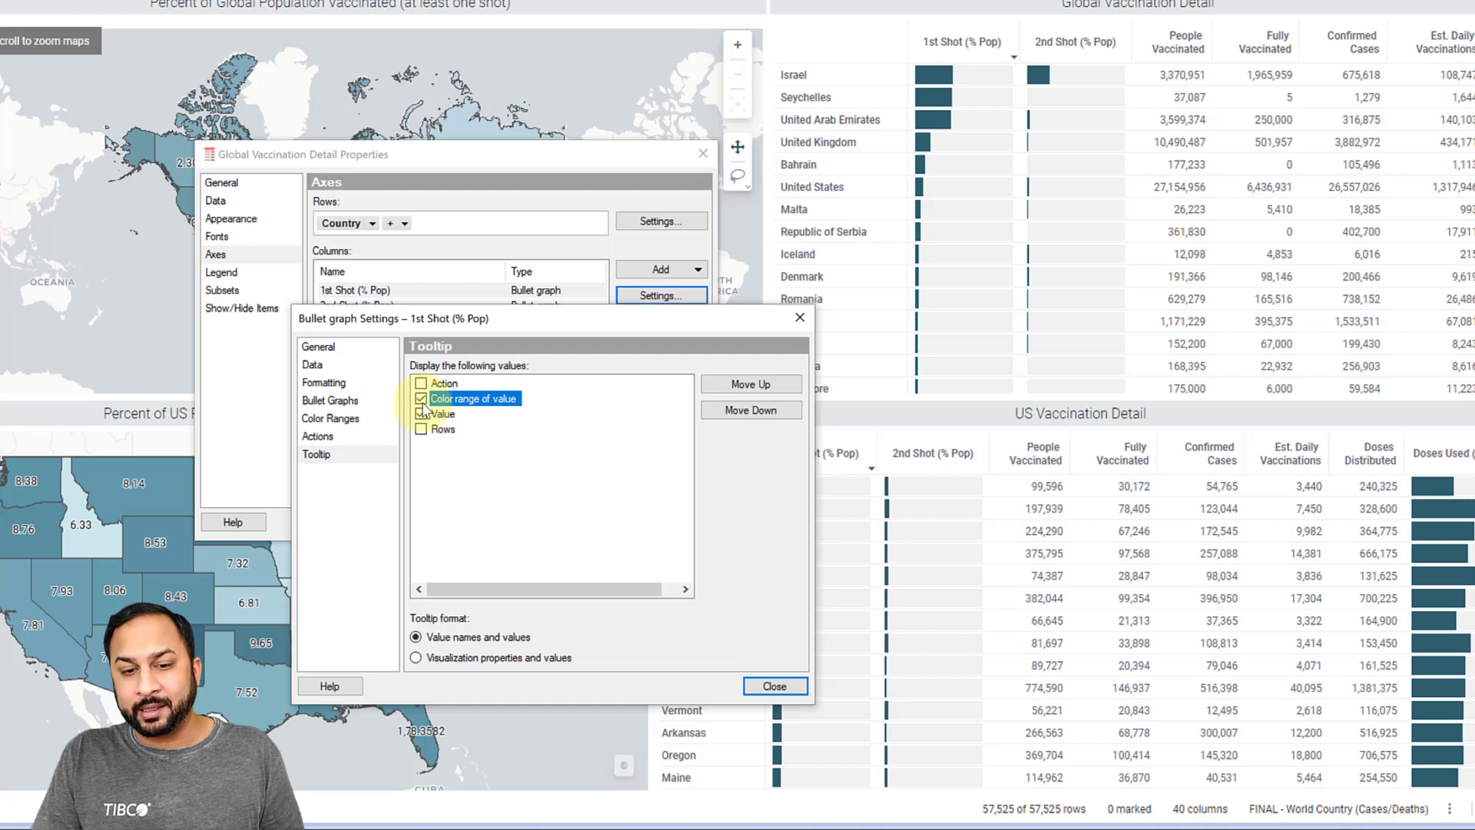
click(421, 383)
click(421, 429)
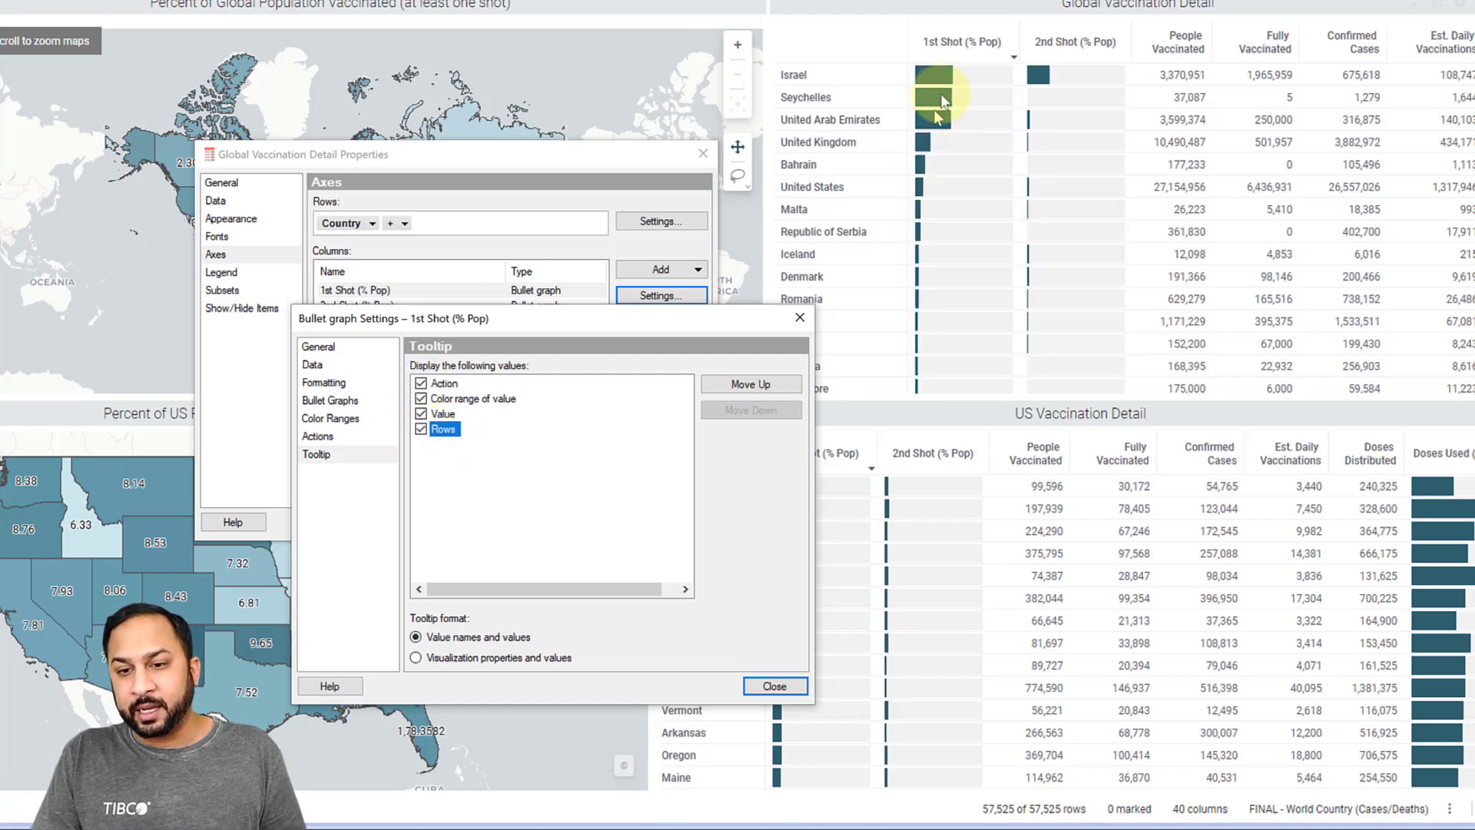
mouse_move(951, 86)
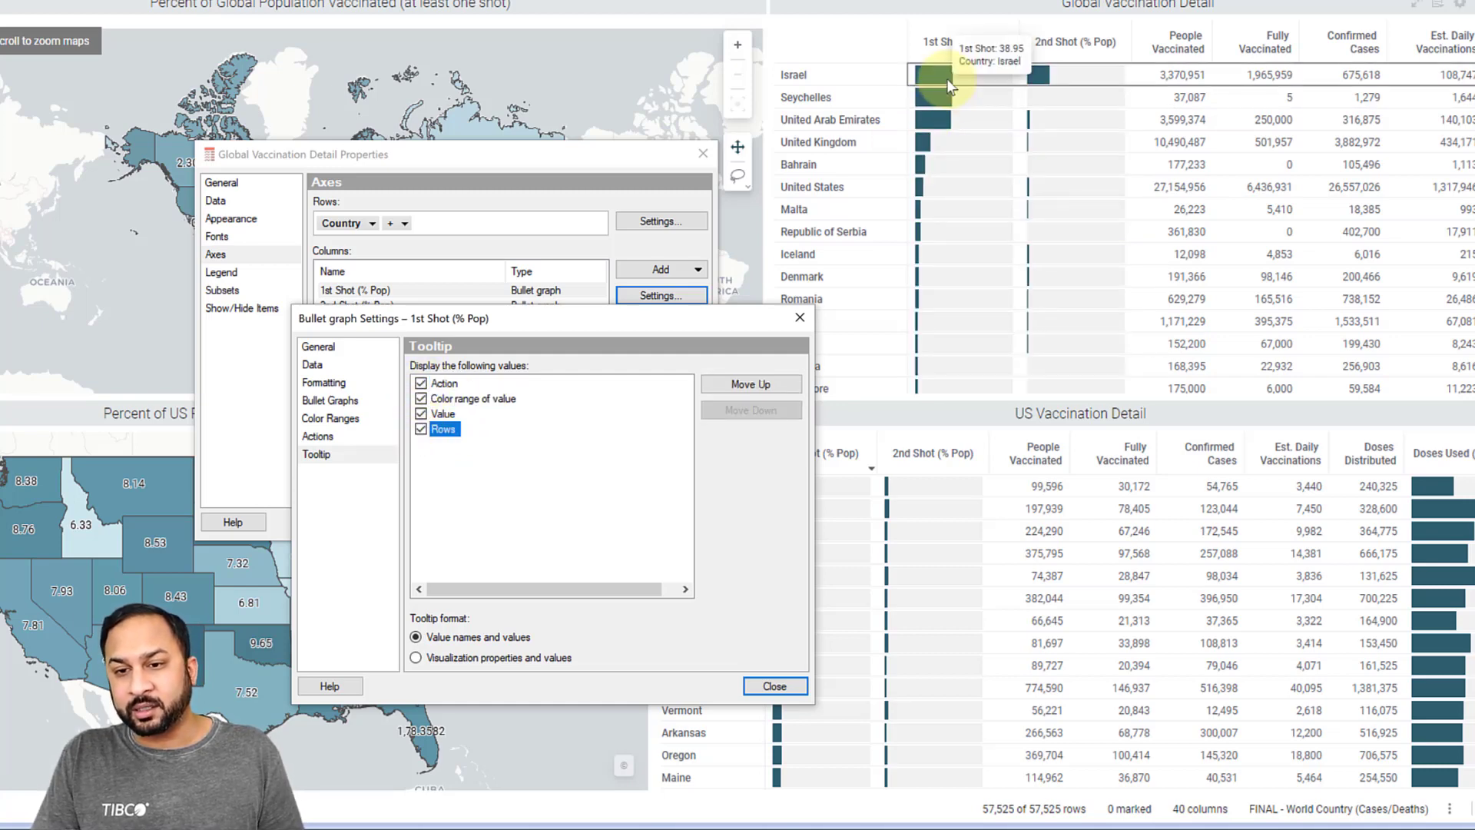
click(421, 429)
click(421, 413)
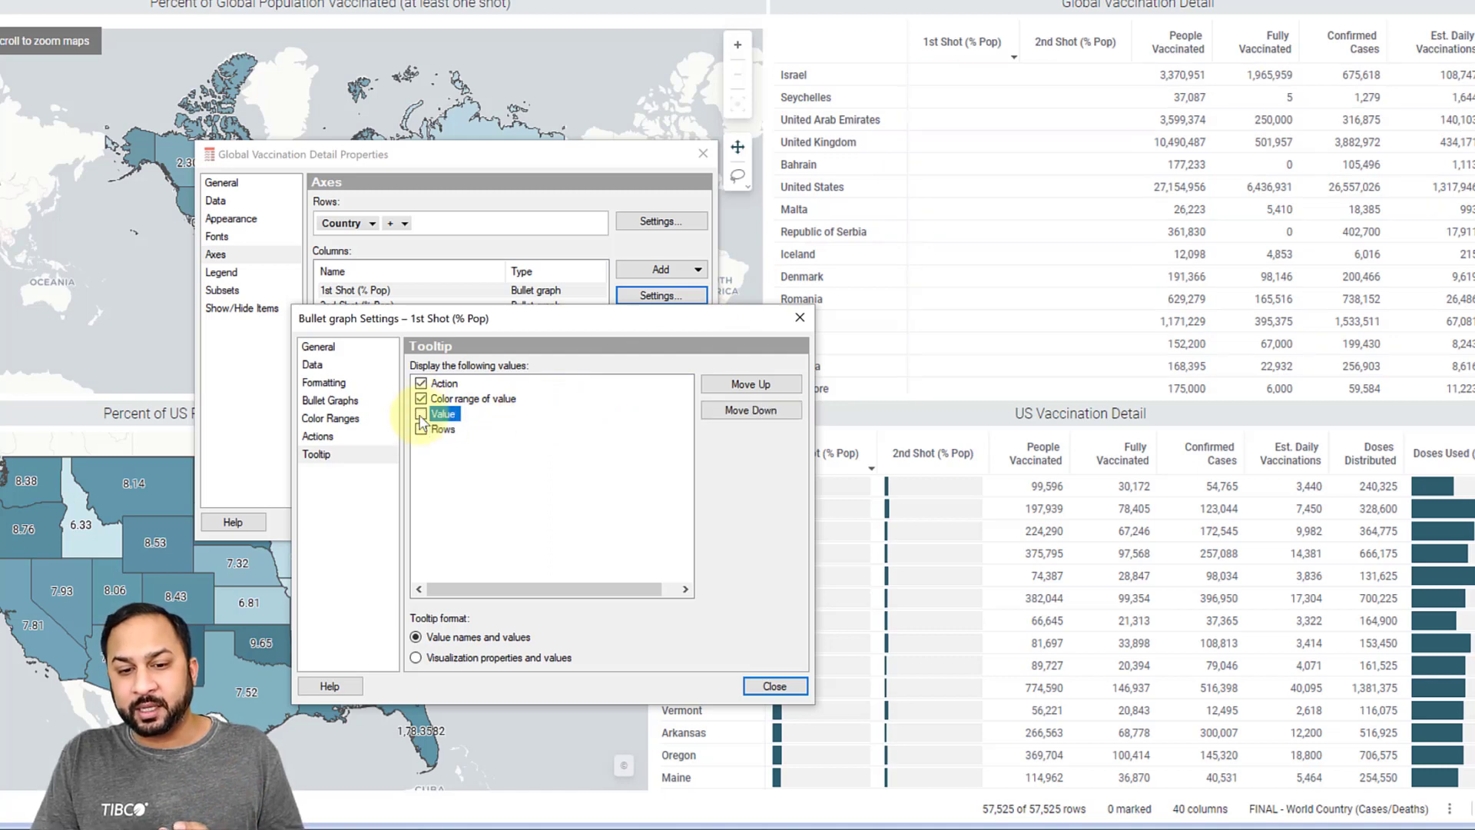
click(421, 398)
click(421, 383)
click(422, 414)
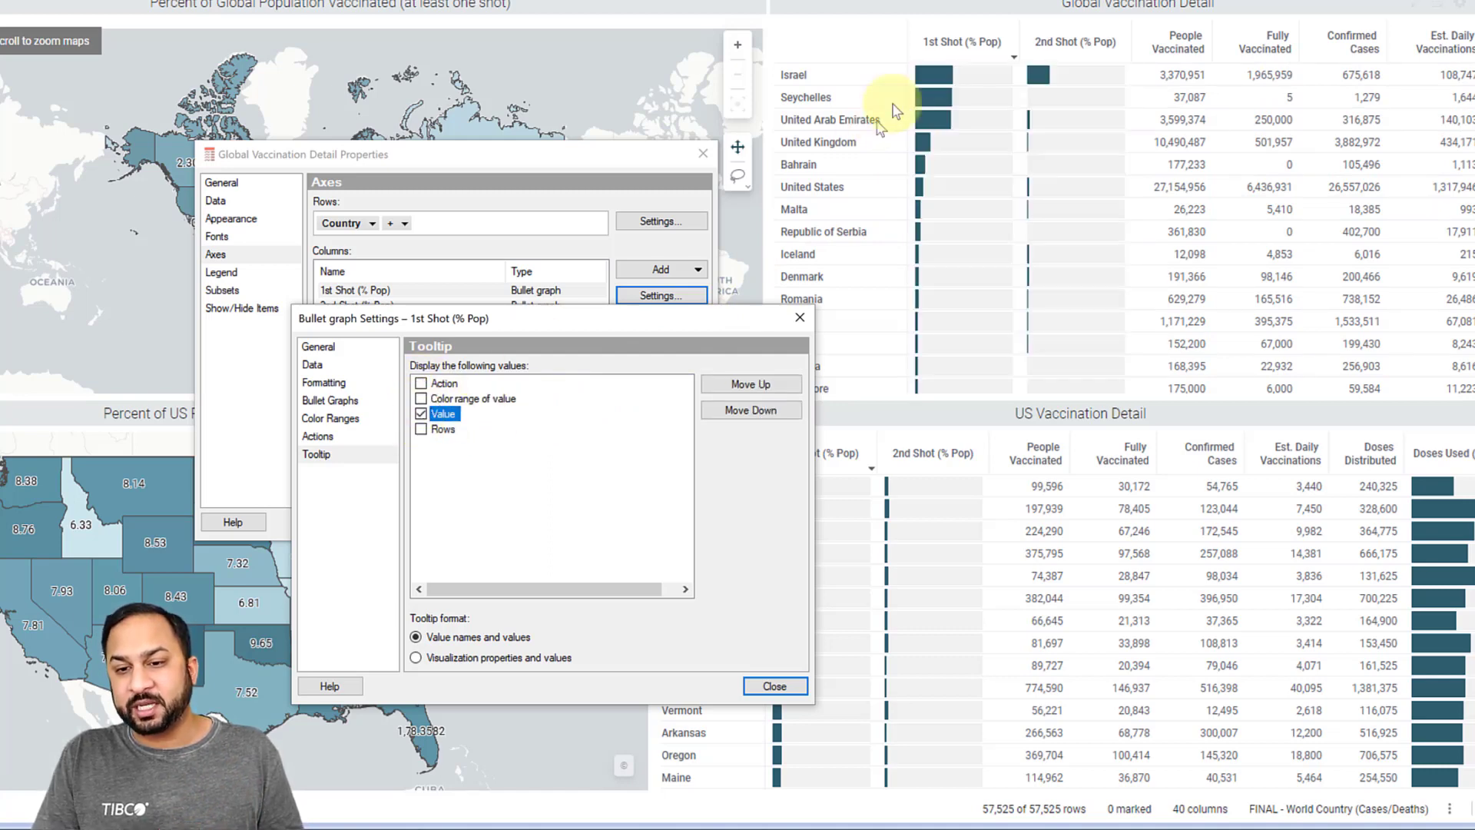
mouse_move(936, 75)
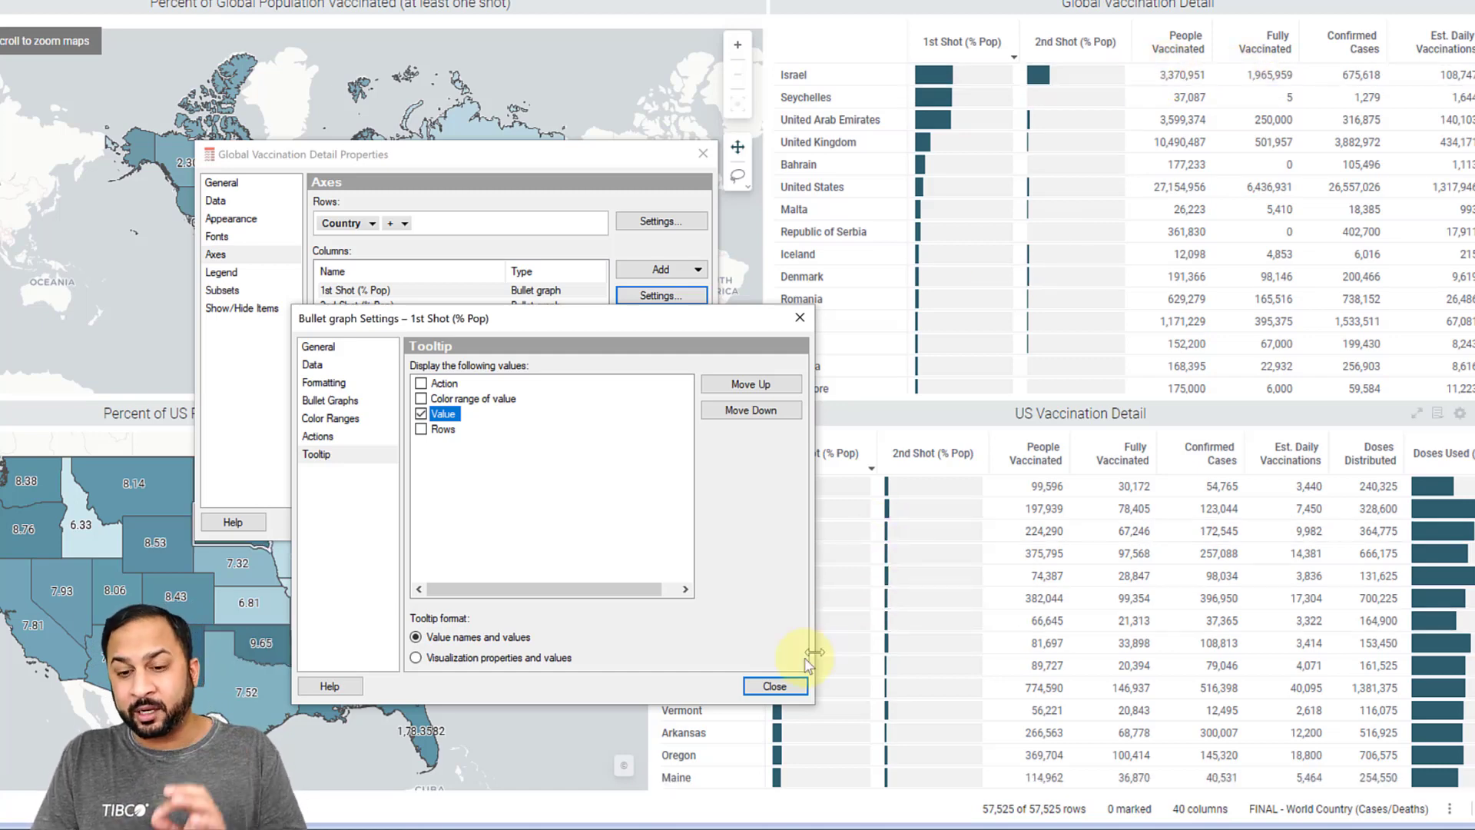
click(780, 686)
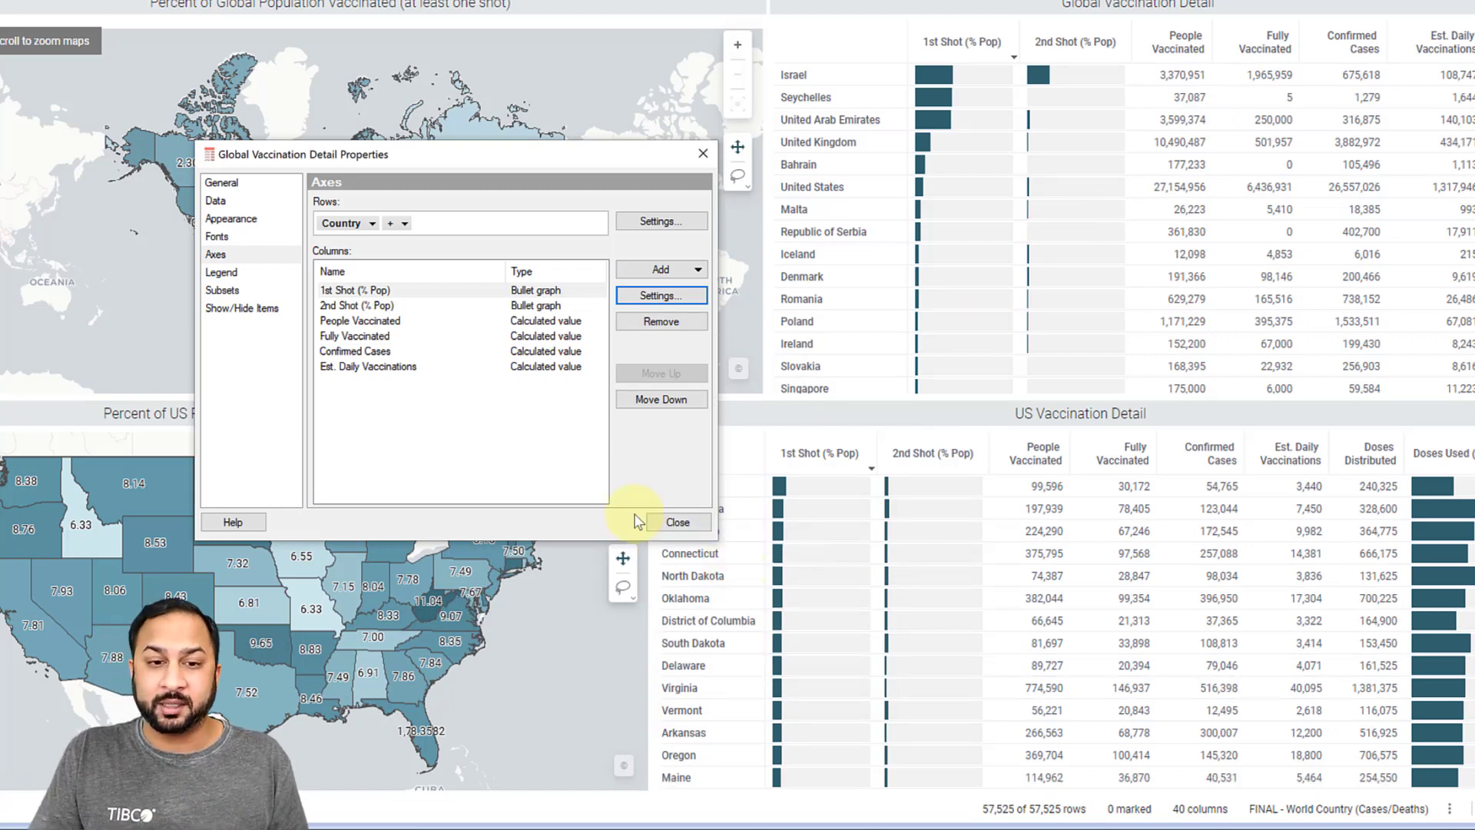
- Review the People Vaccinated column's value calculation without changing its column
click(557, 320)
click(665, 299)
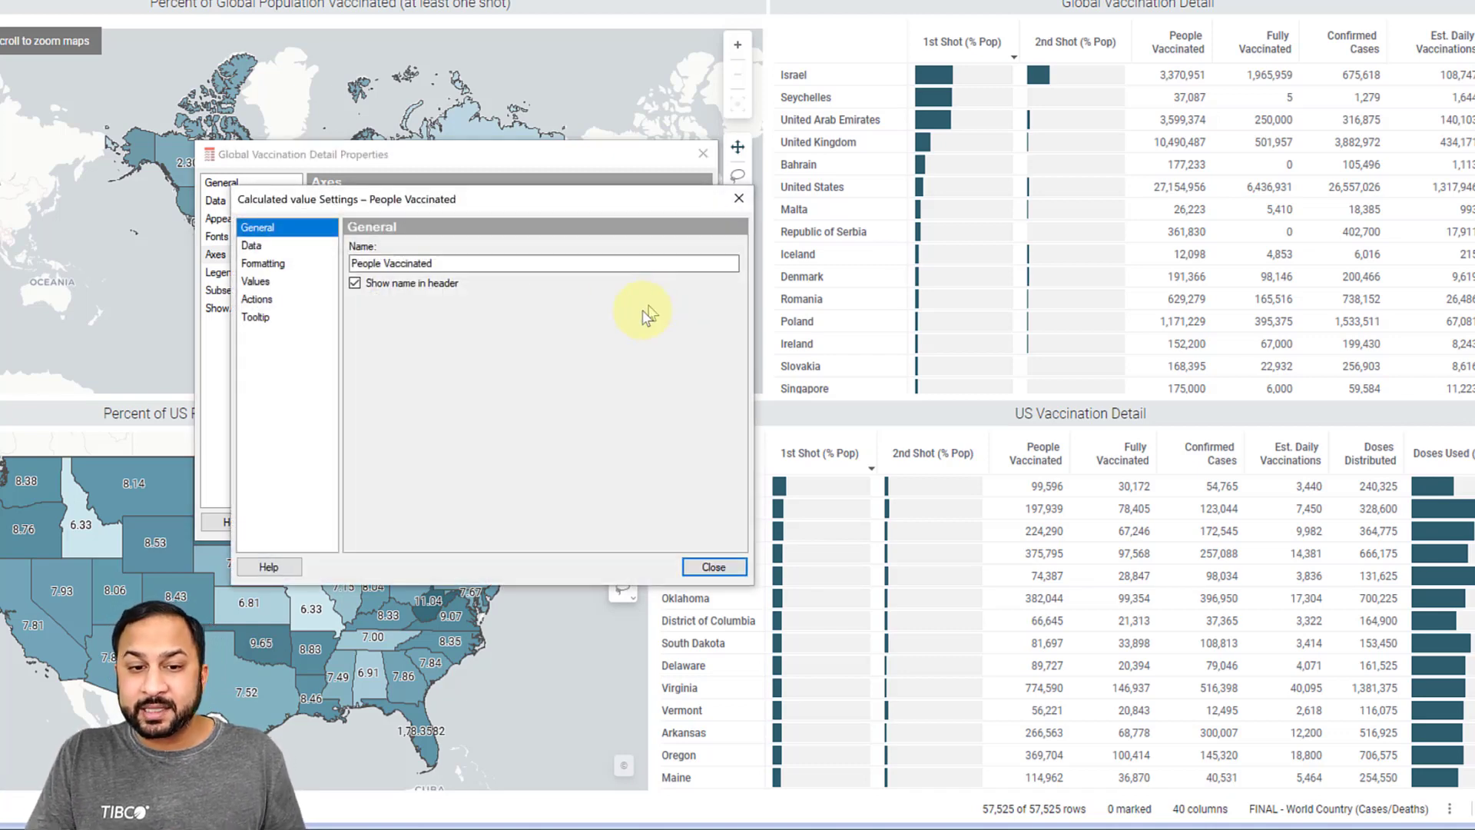
click(315, 282)
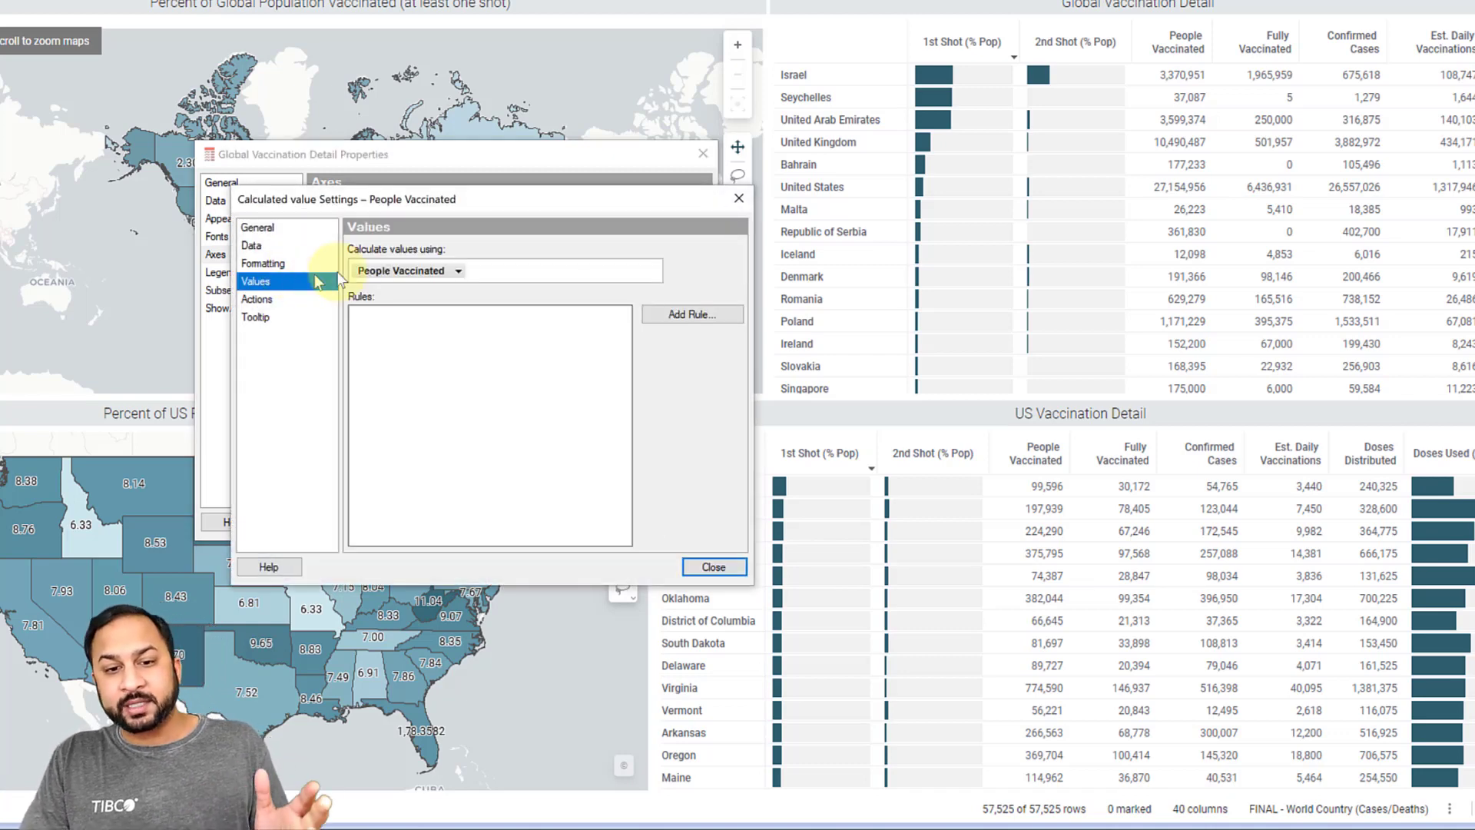
click(458, 270)
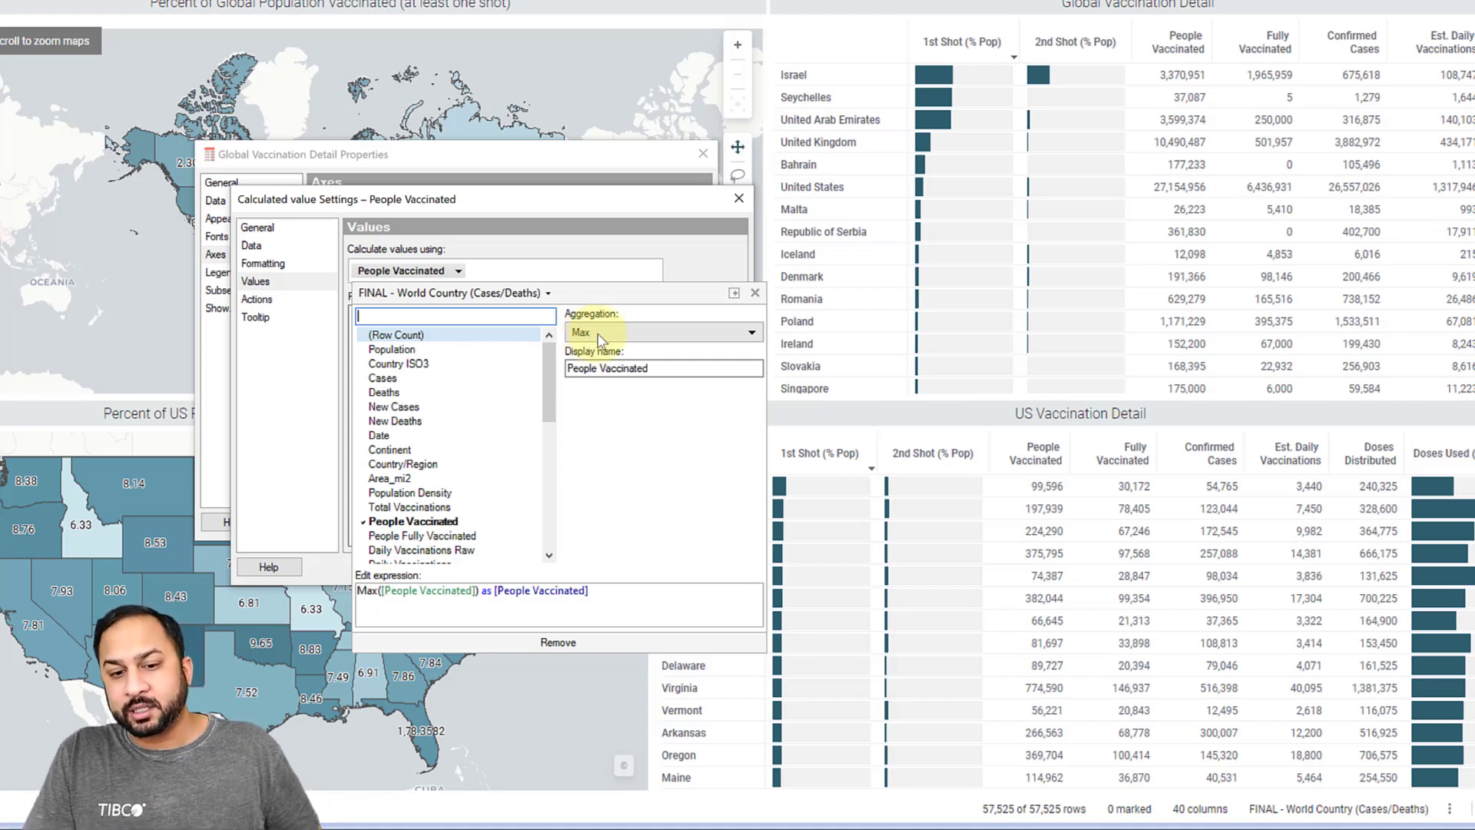
click(548, 266)
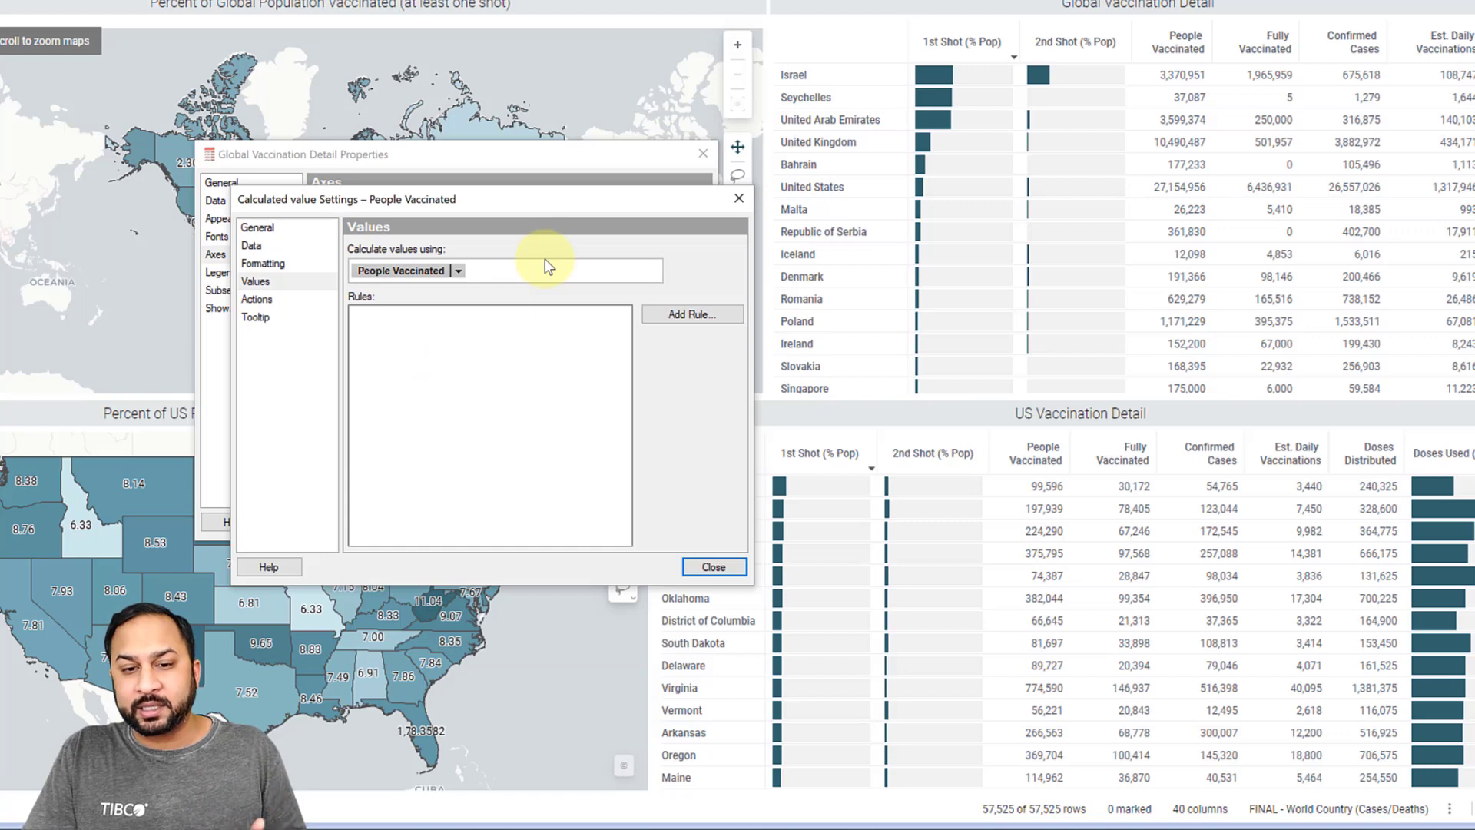
- Format People Vaccinated as numbers with 0 decimals and thousands separators, then close the properties
click(327, 264)
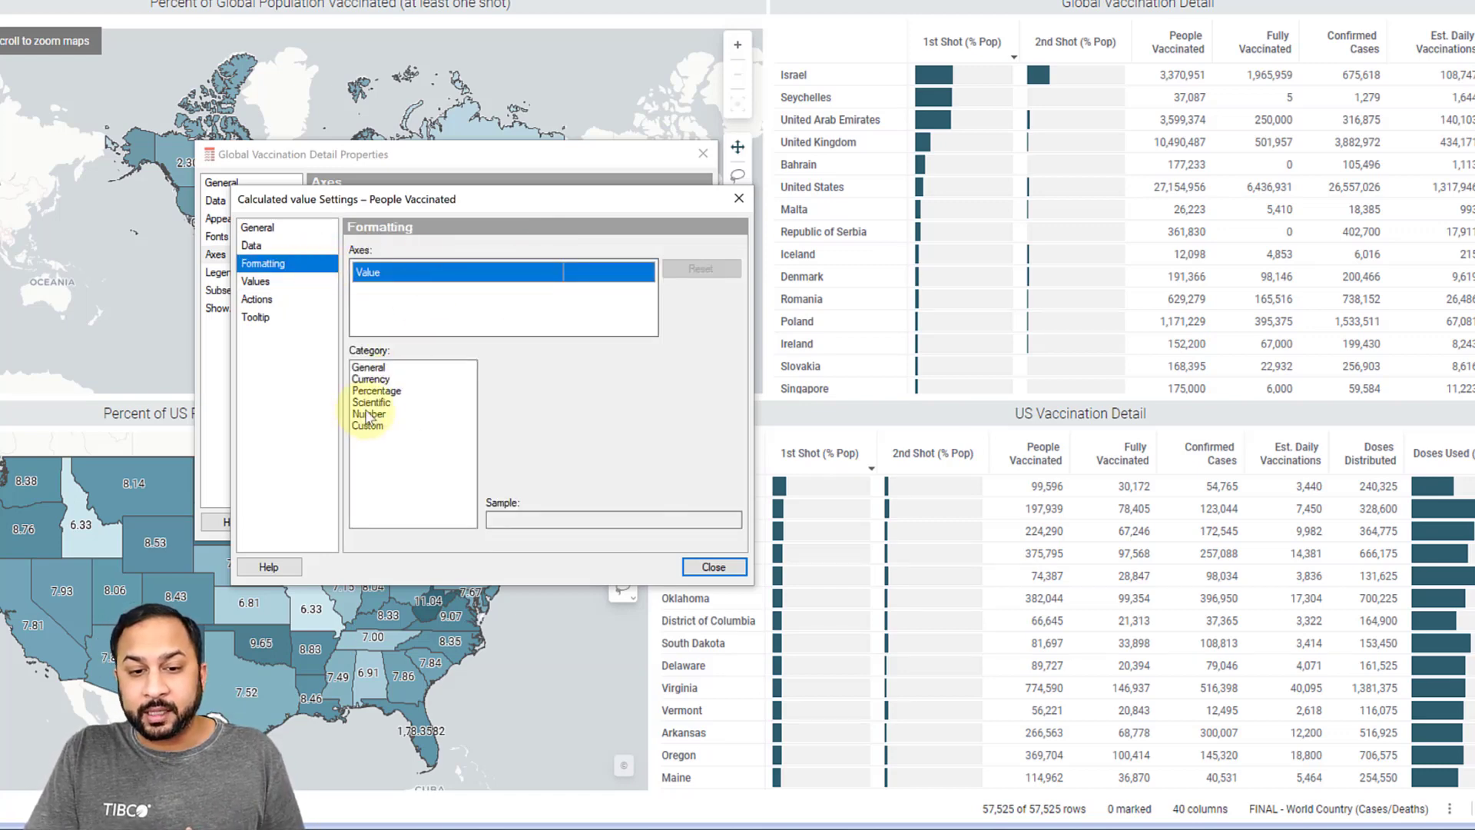
click(367, 415)
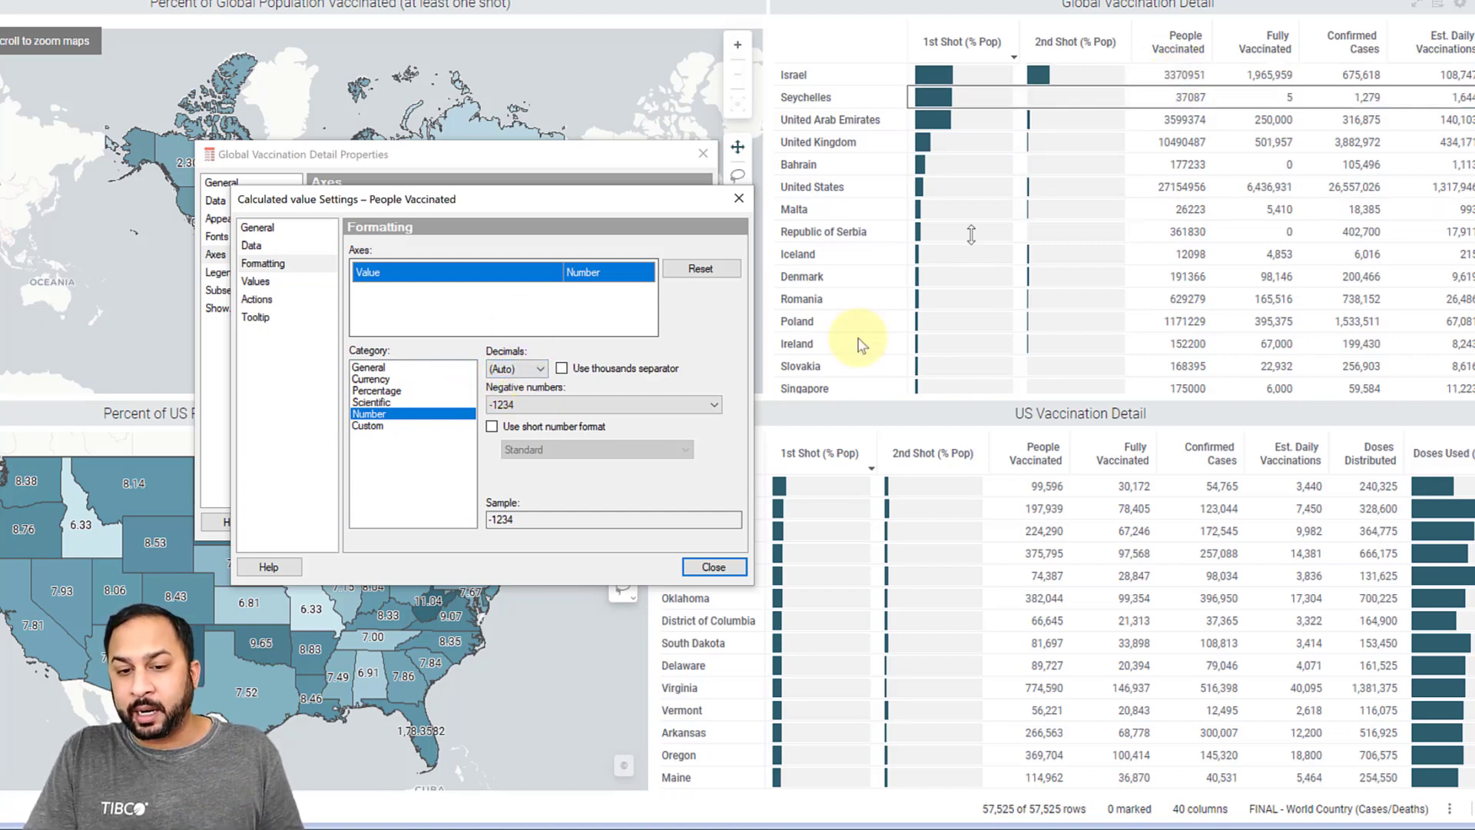
click(540, 368)
click(511, 389)
click(609, 373)
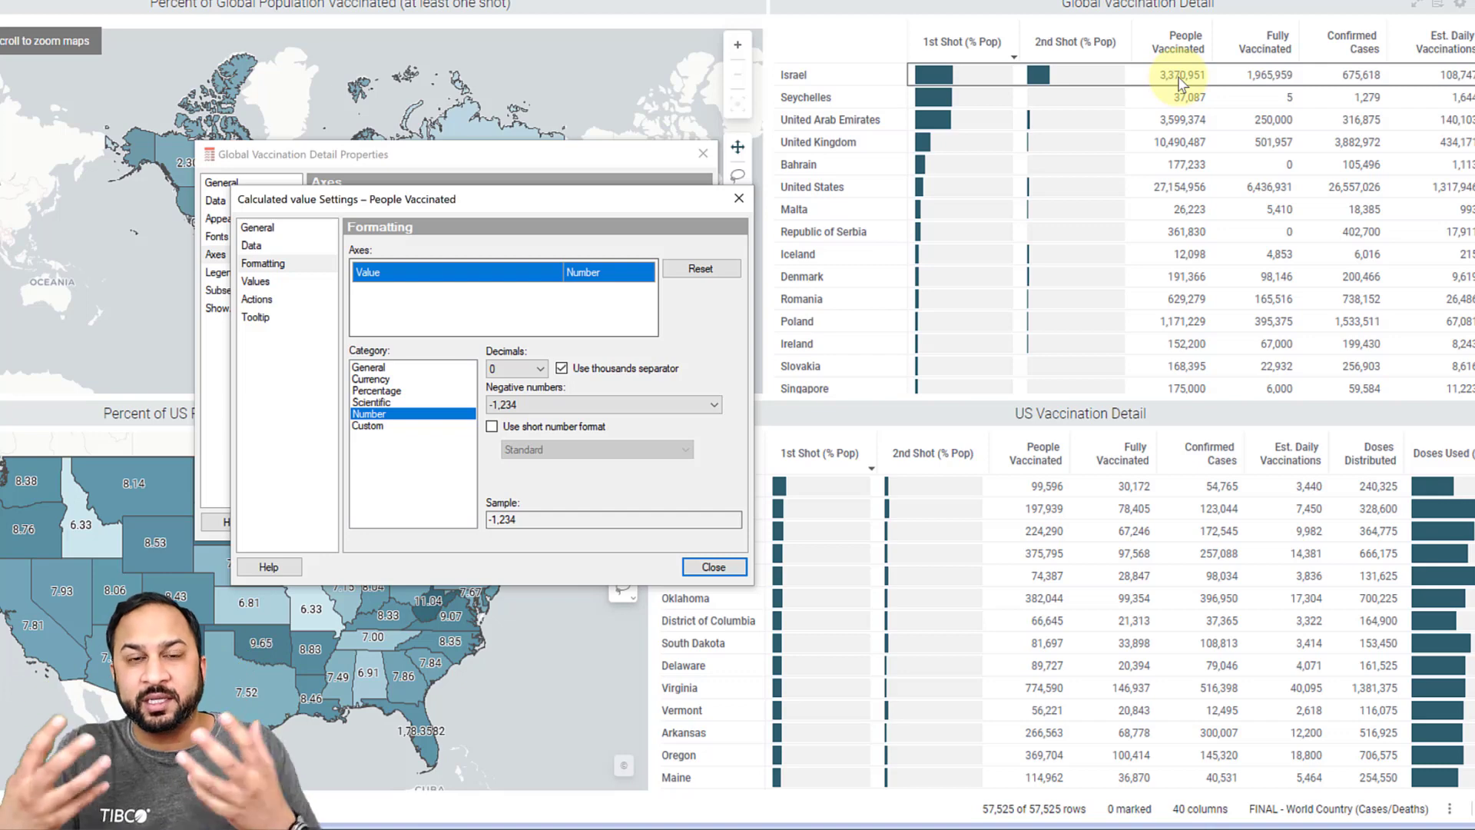
click(713, 566)
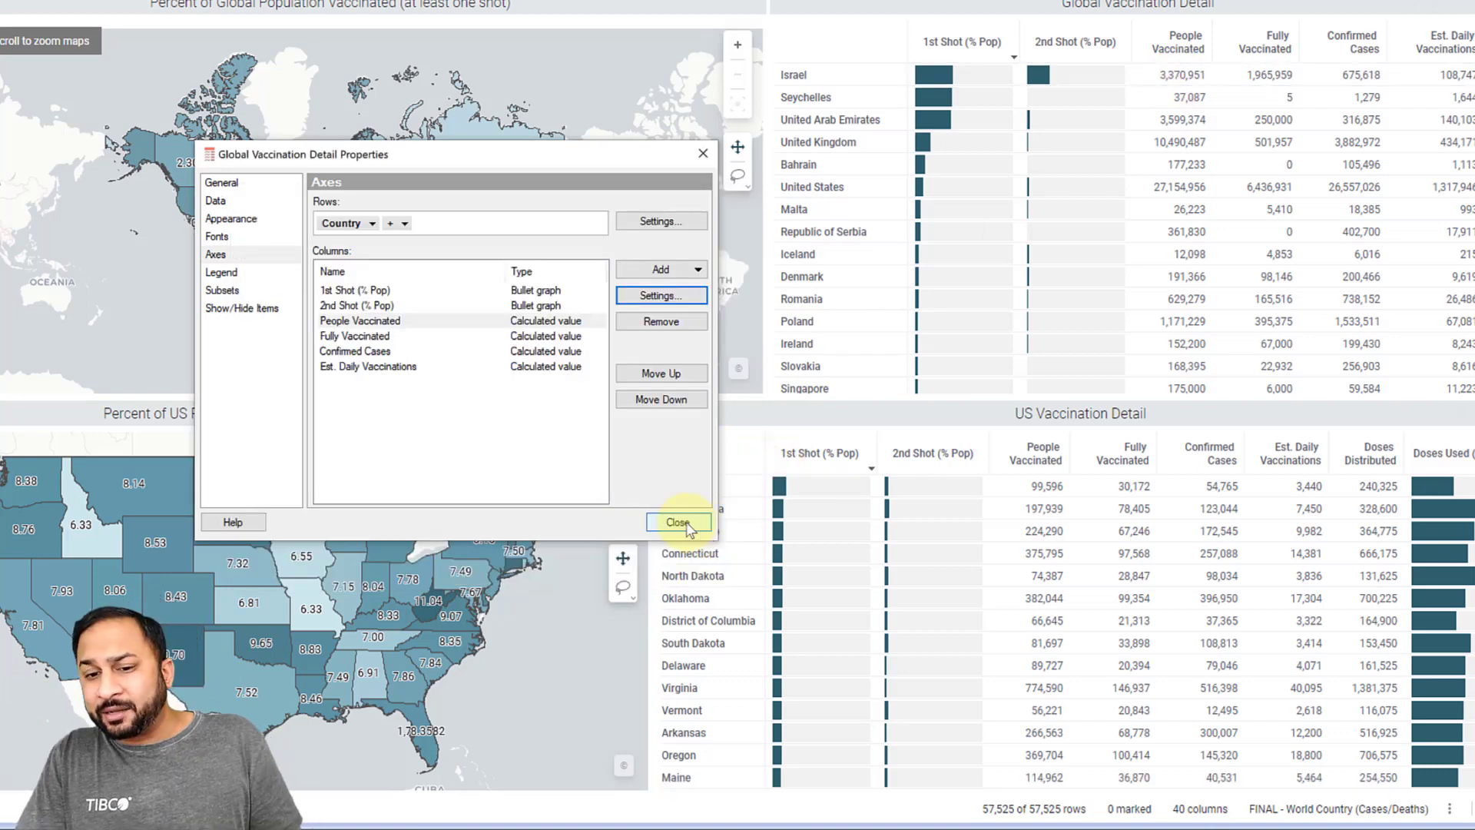
click(676, 522)
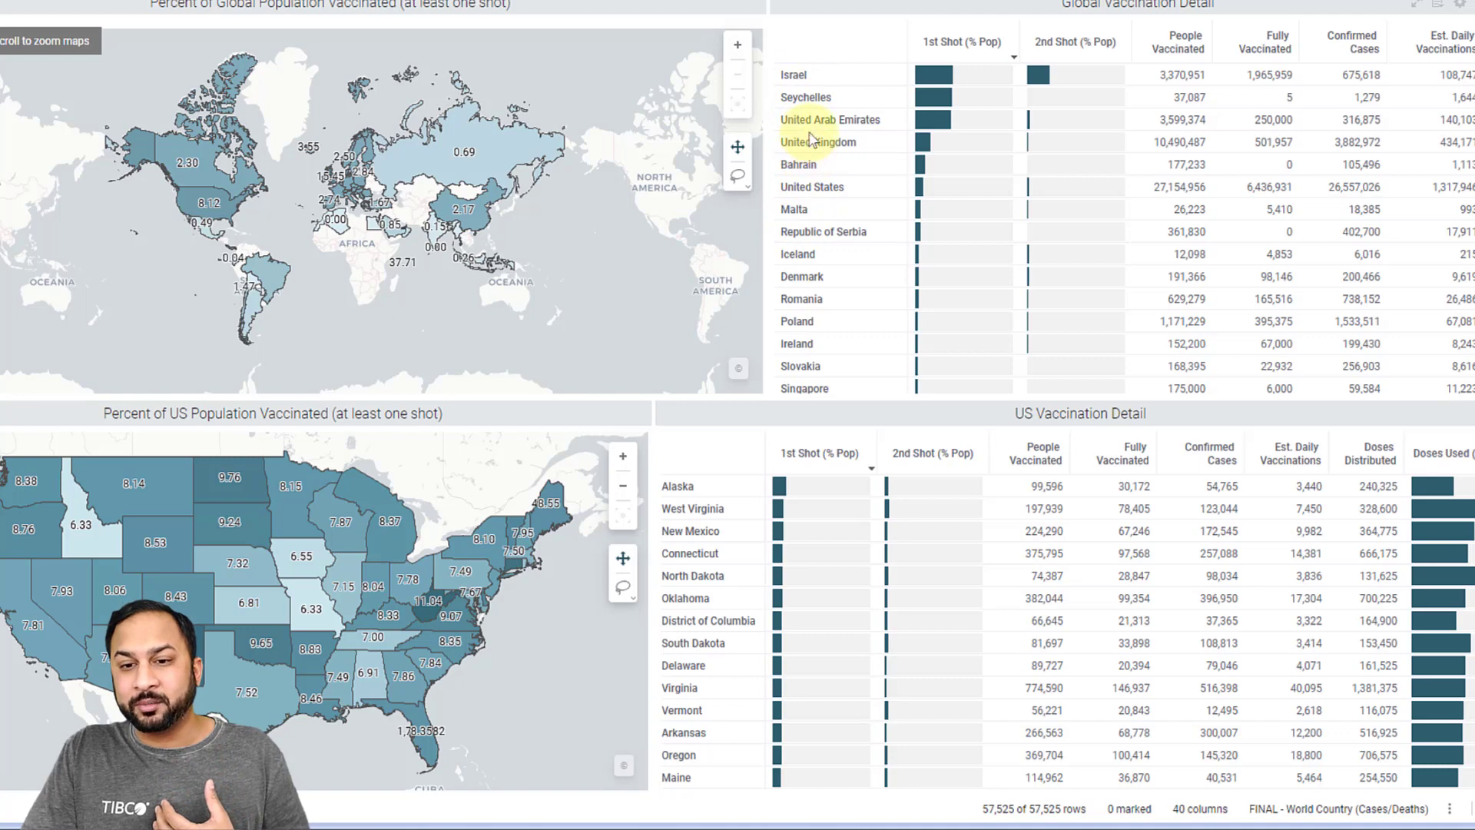
click(1152, 120)
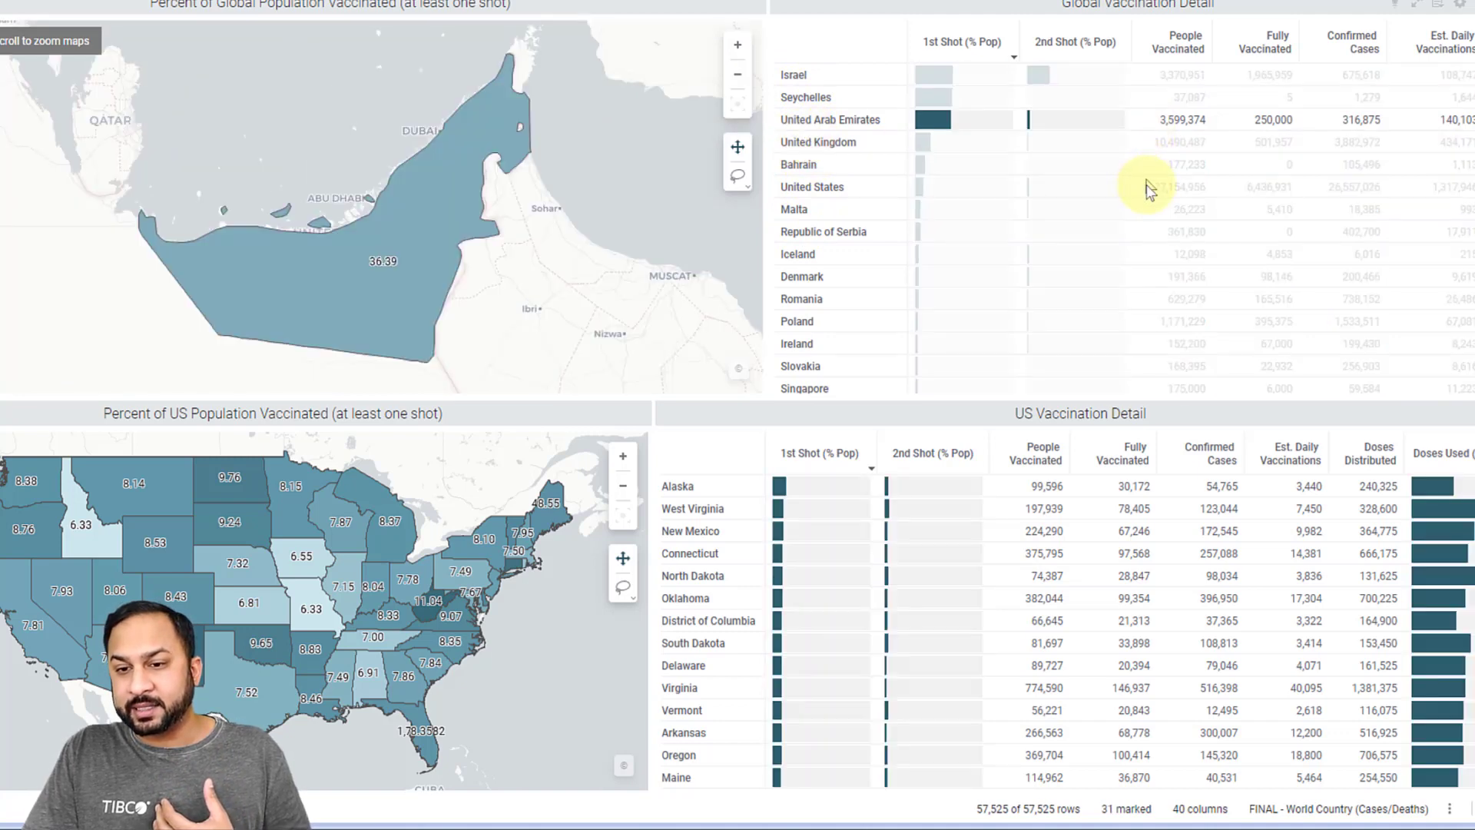
click(1150, 187)
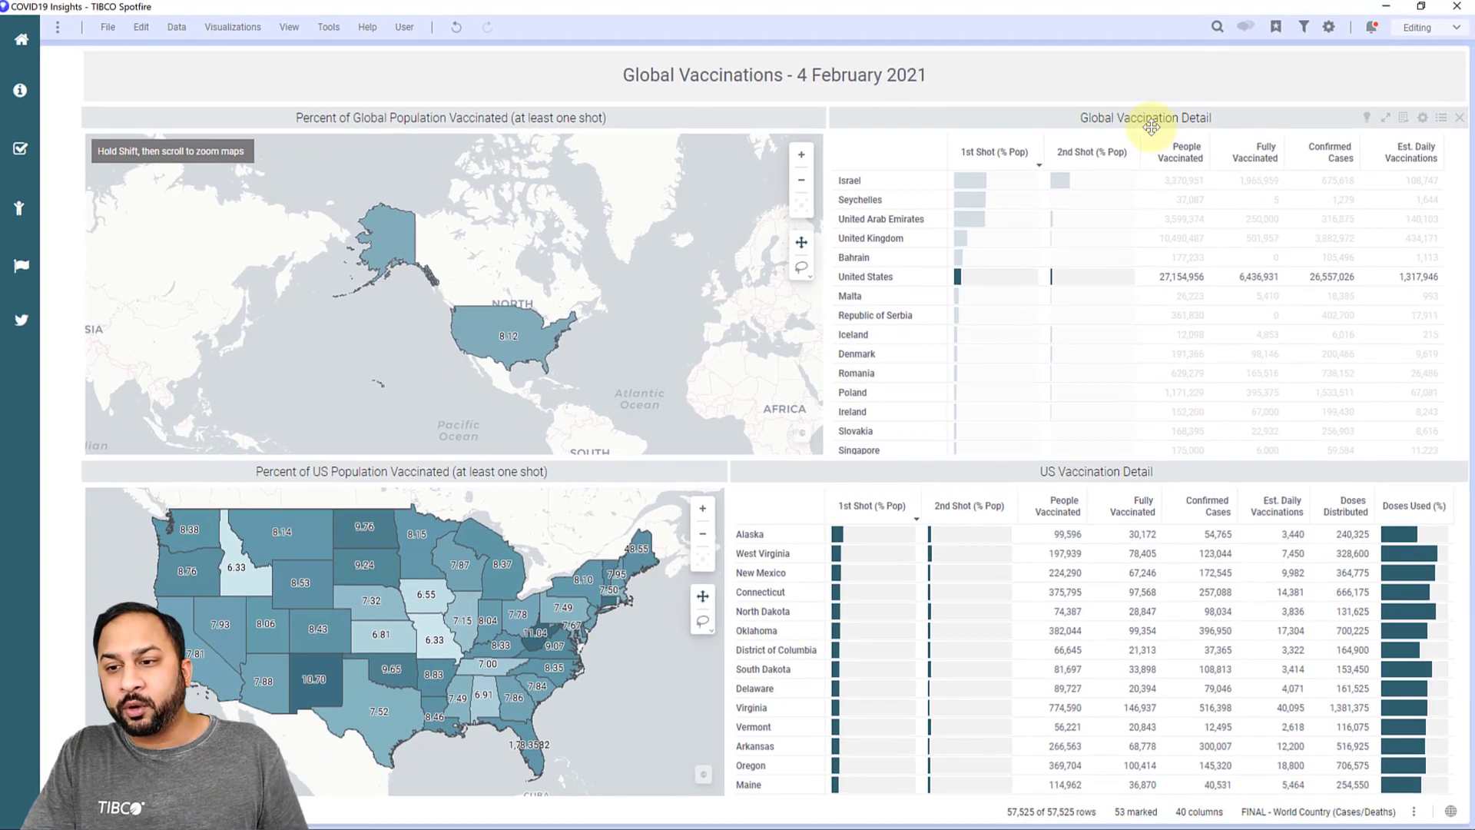
click(1450, 213)
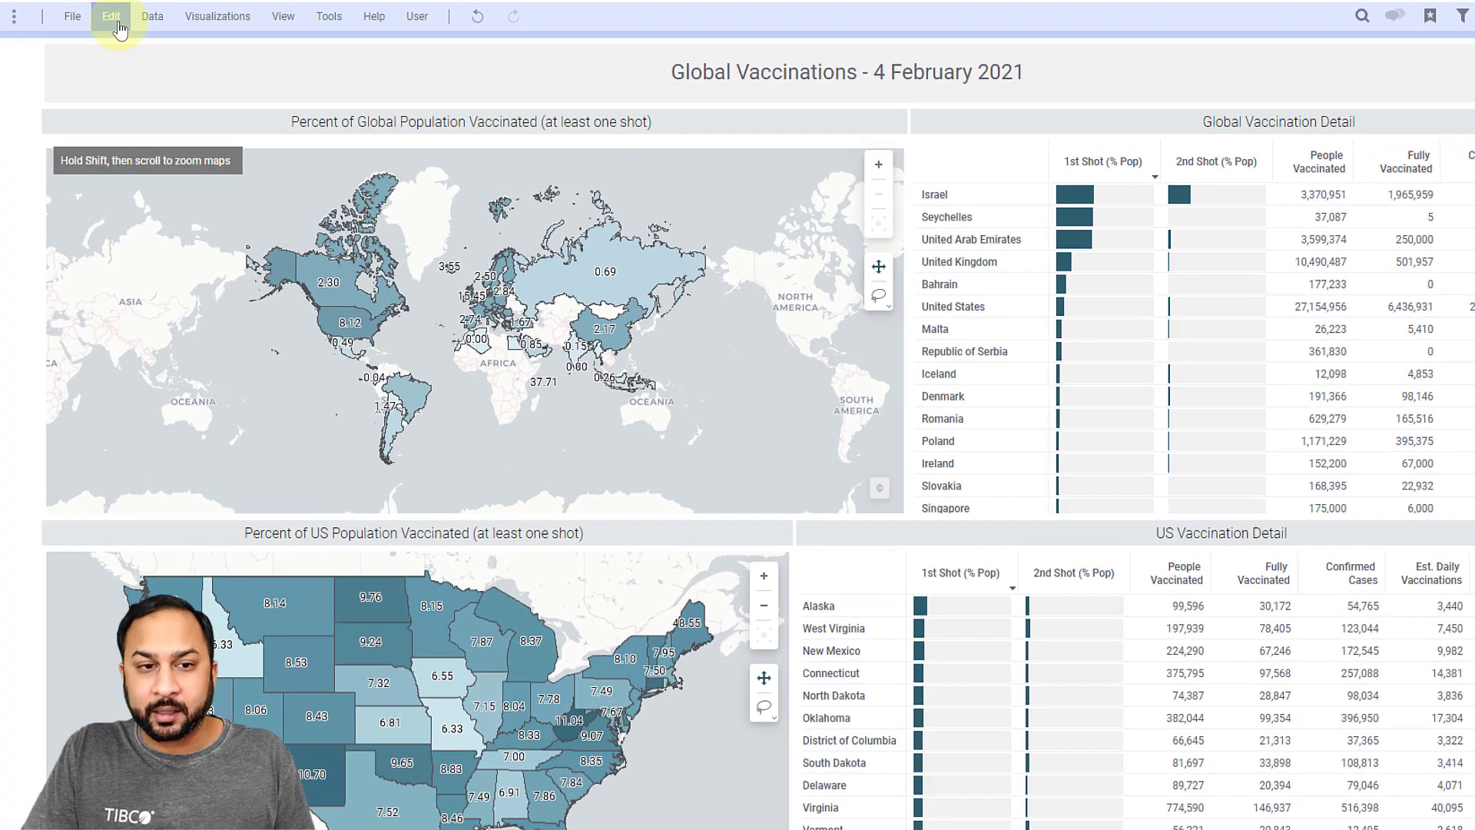
- Create a new document script containing the seven-line header-hiding IronPython code
click(109, 29)
click(138, 302)
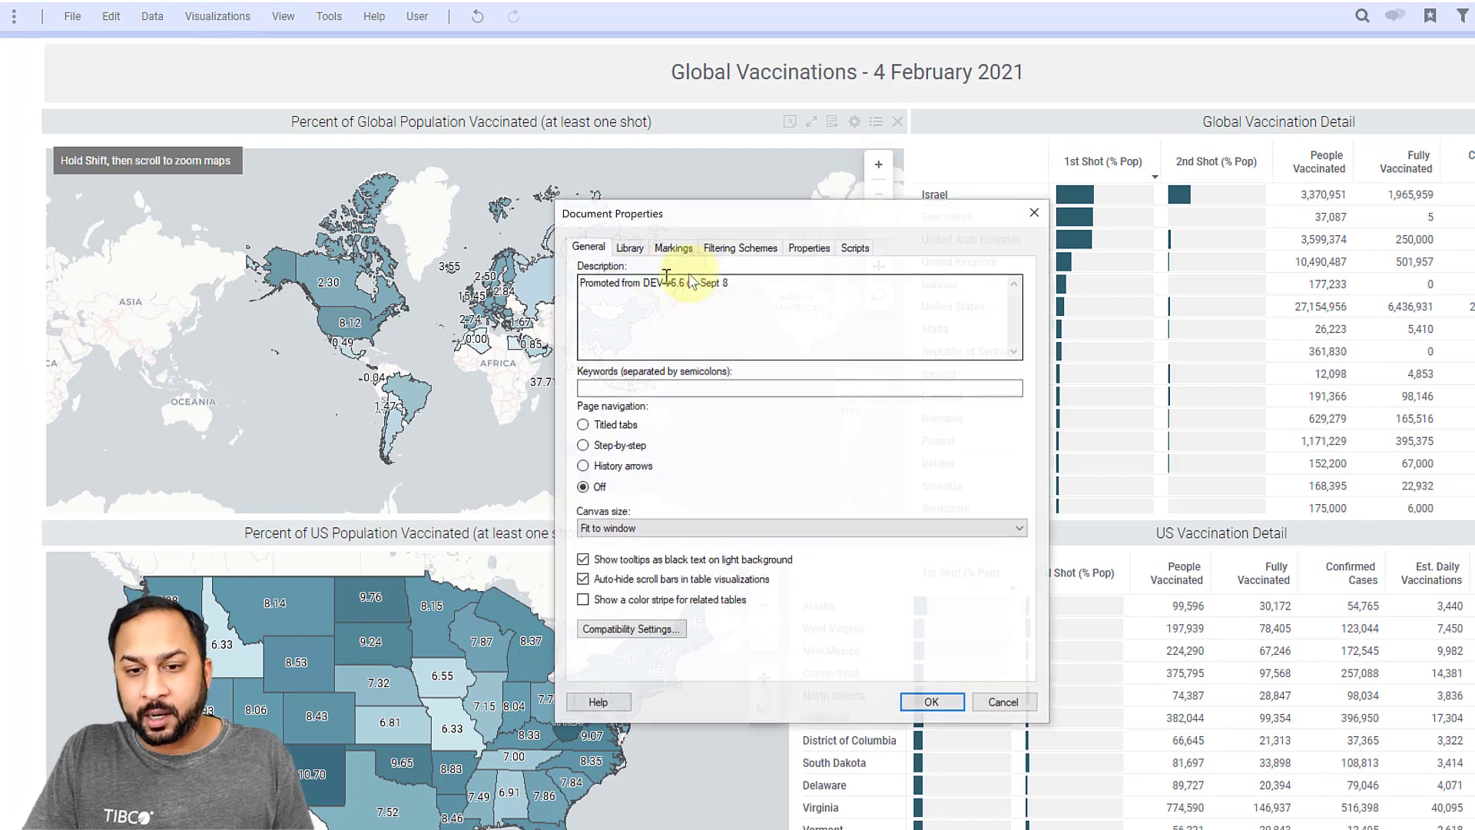
click(852, 246)
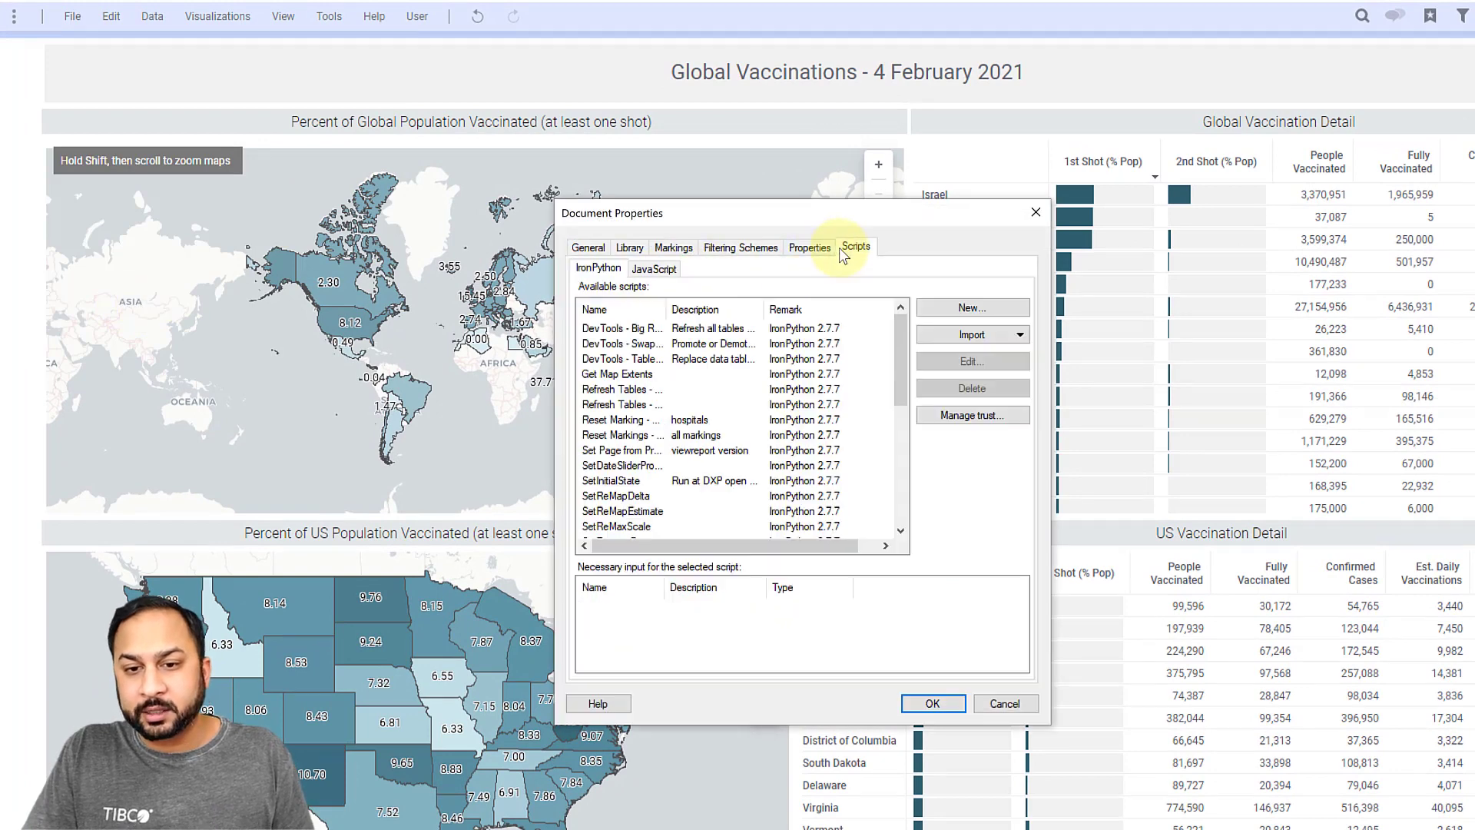
click(966, 308)
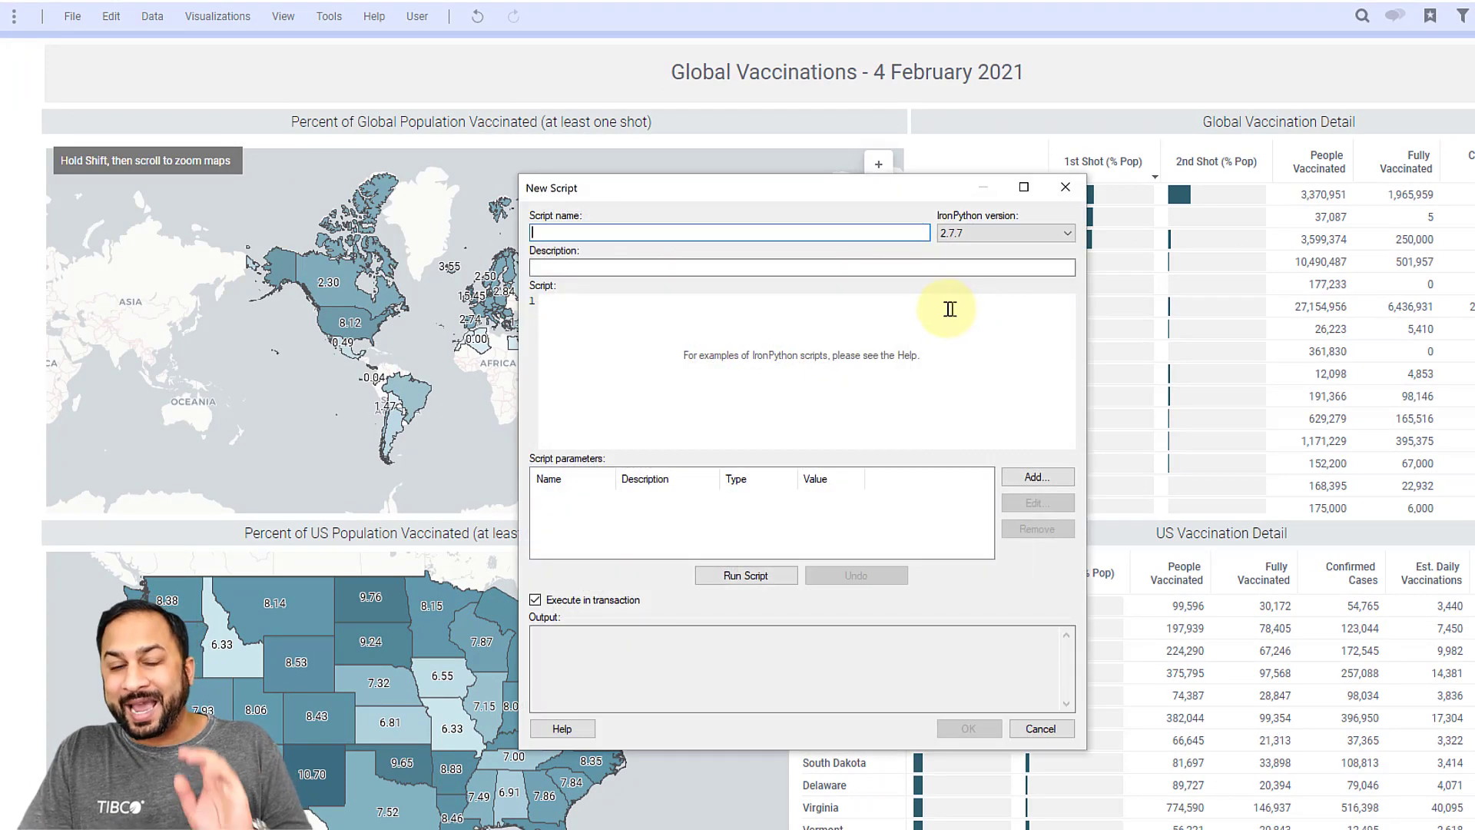
click(843, 340)
text(Max([People Vaccinated Per Hundred]) as [1st Shot])
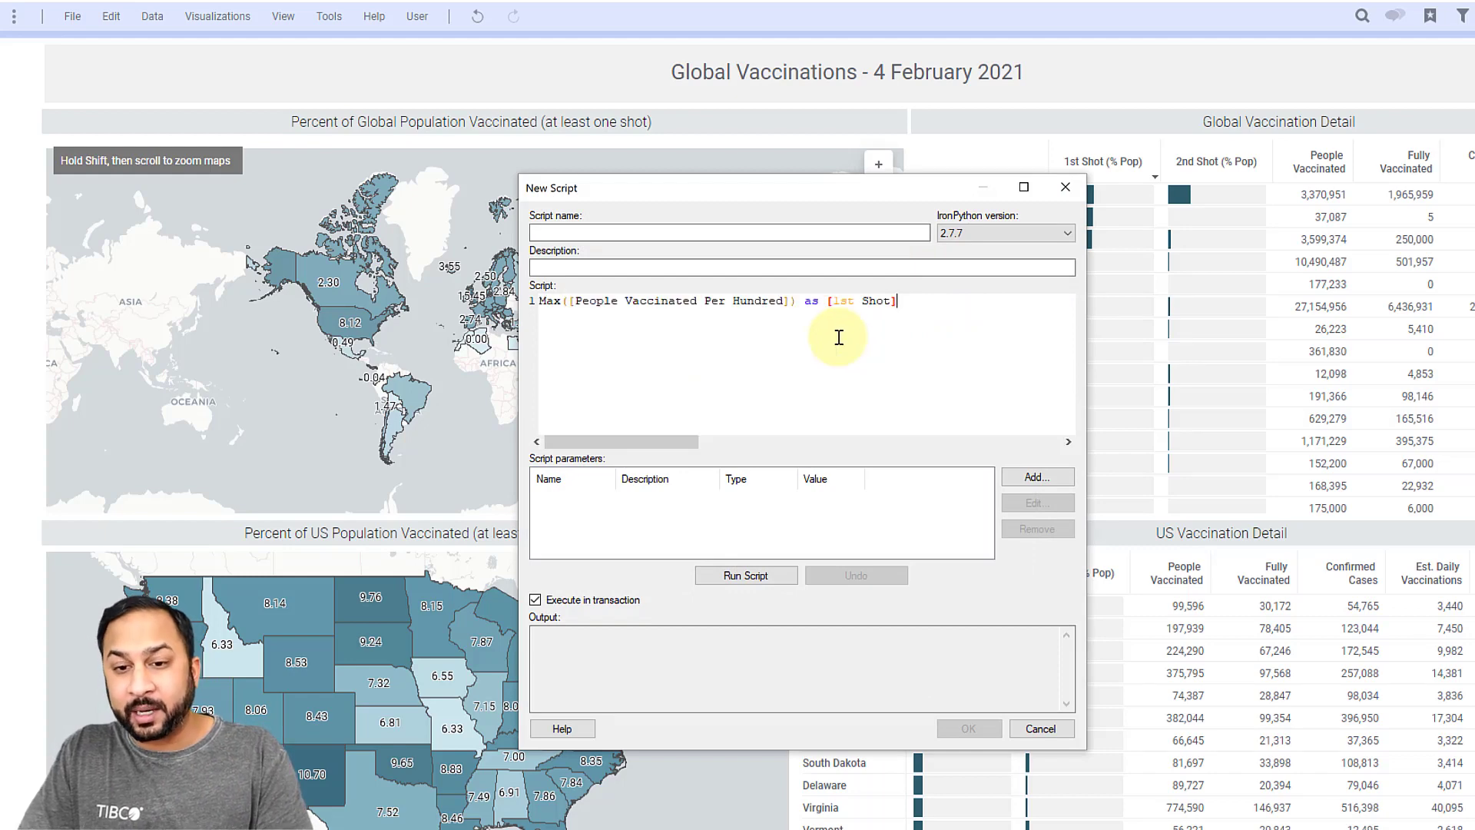
key(ctrl+z)
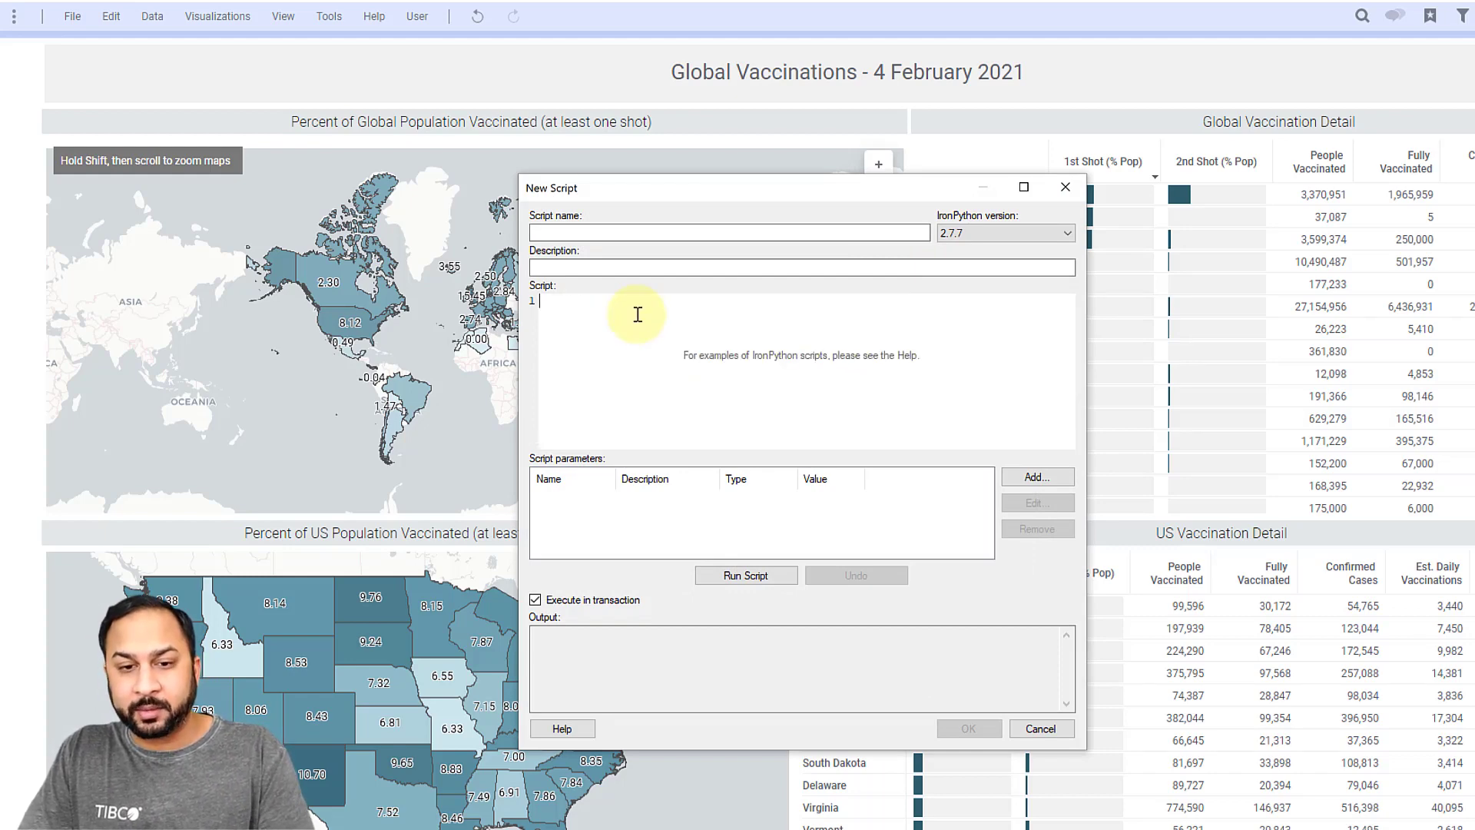
text(# 'vis' is a script parameter  # Import Modules from Spotfire.Dxp.Application.Visuals.Miniatures import GraphicalTable  # Set row header column width to 0 (i.e. first column) vis.As[GraphicalTable]().HeaderColumnWidth = 0)
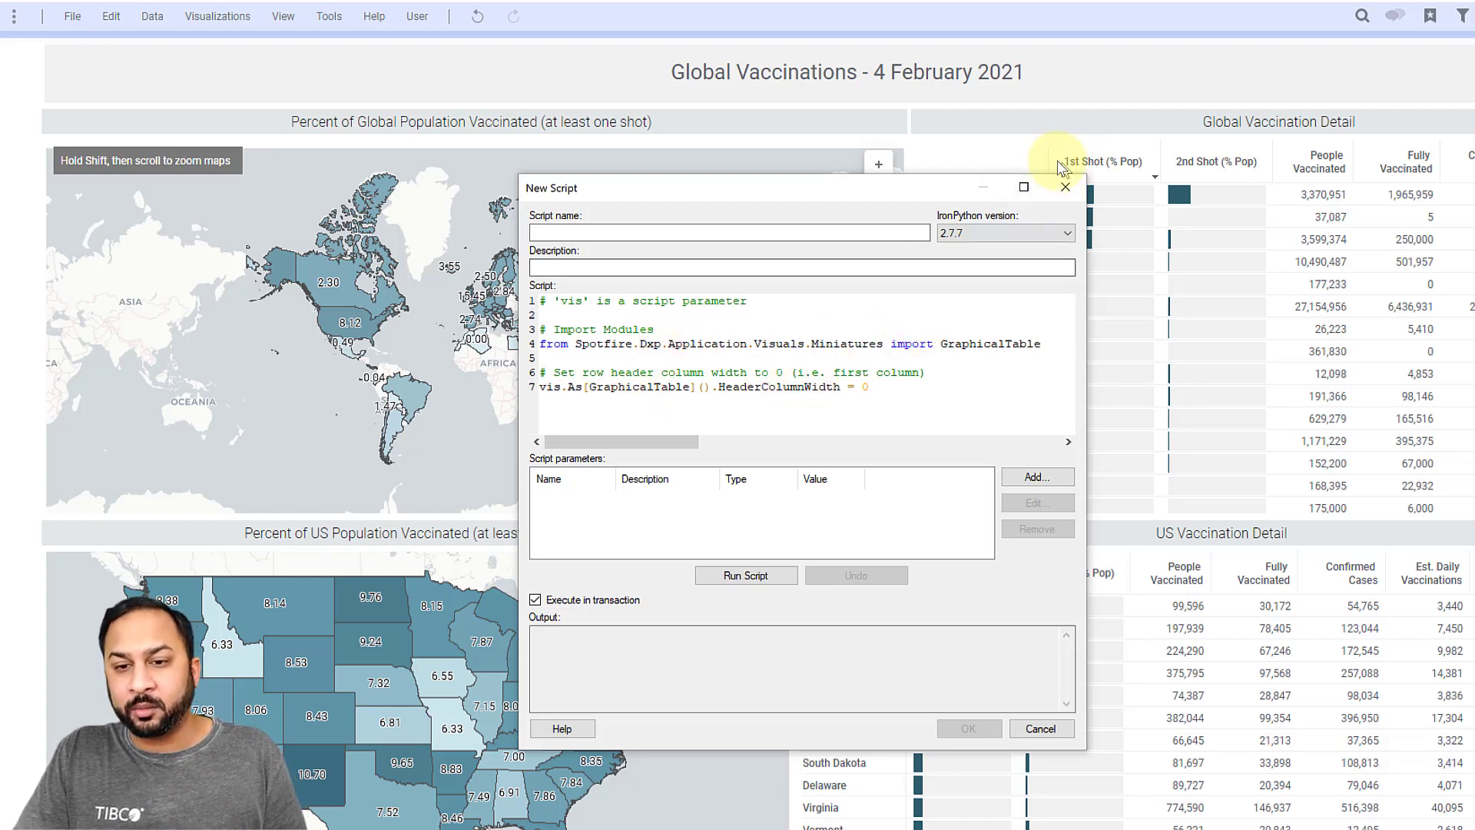
- Name the script NoHeader and add a vis parameter targeting Global Vaccination Detail
click(649, 233)
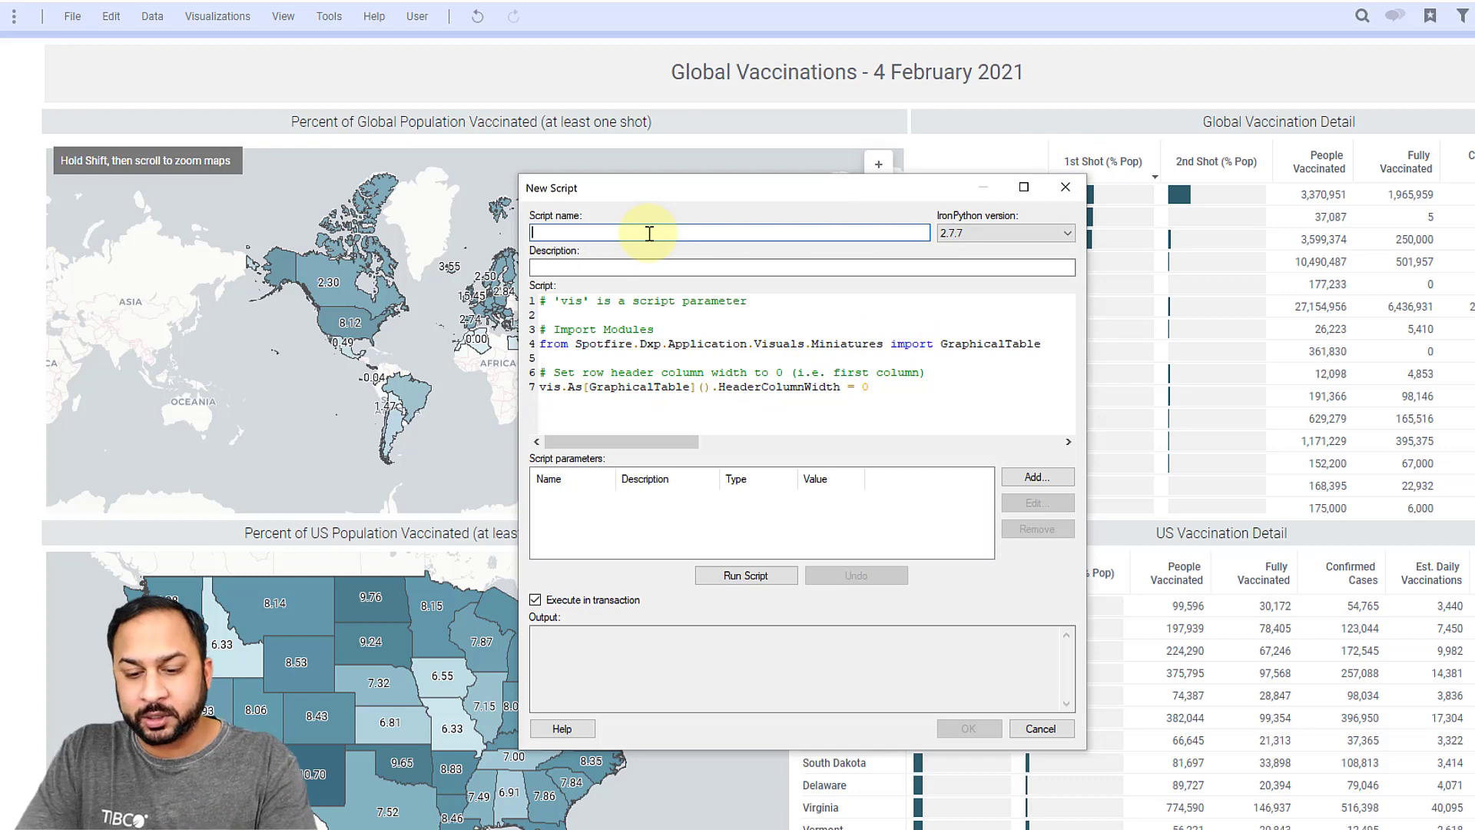
text(NoHeader)
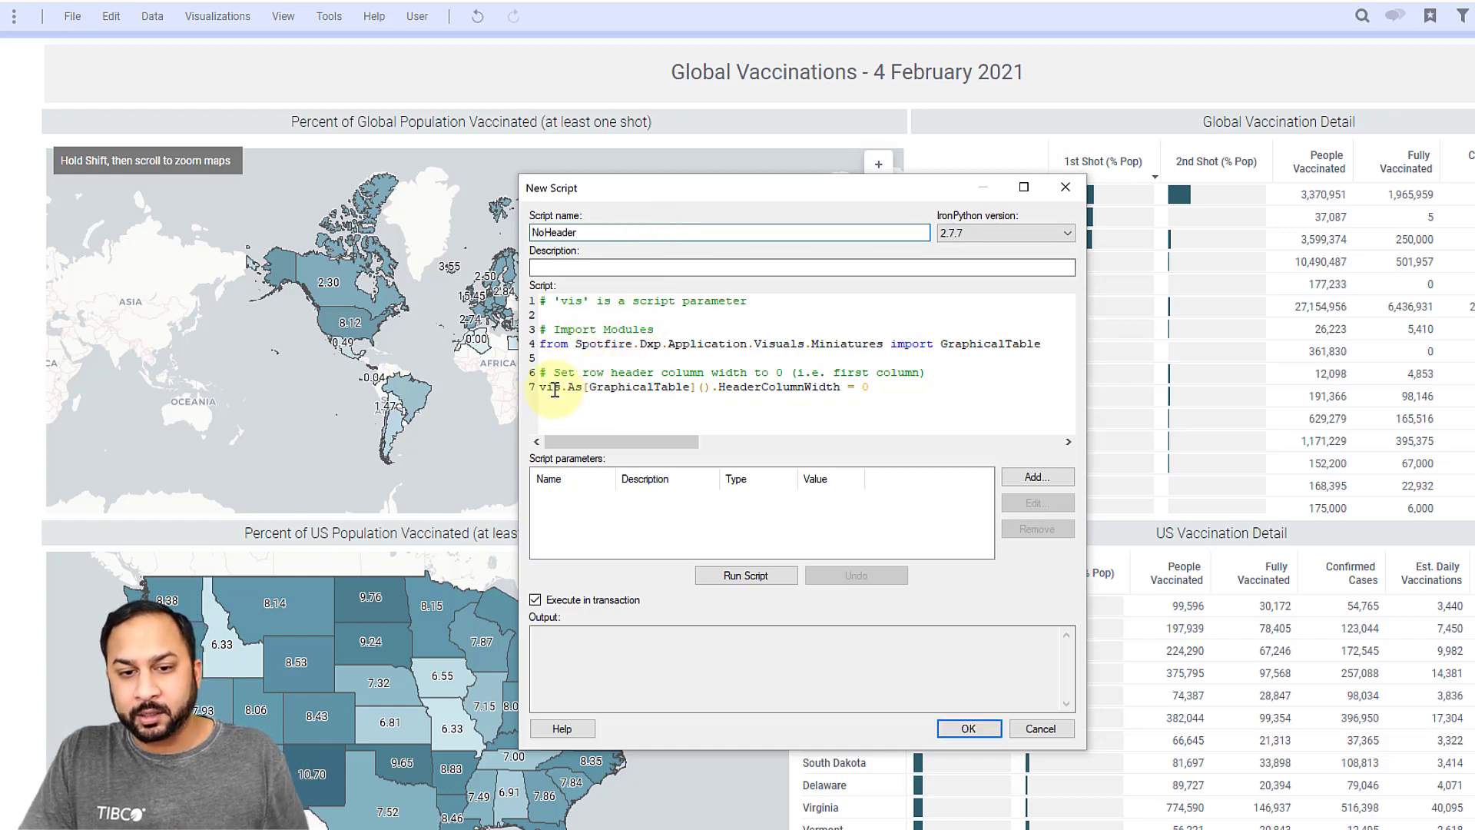
click(1037, 476)
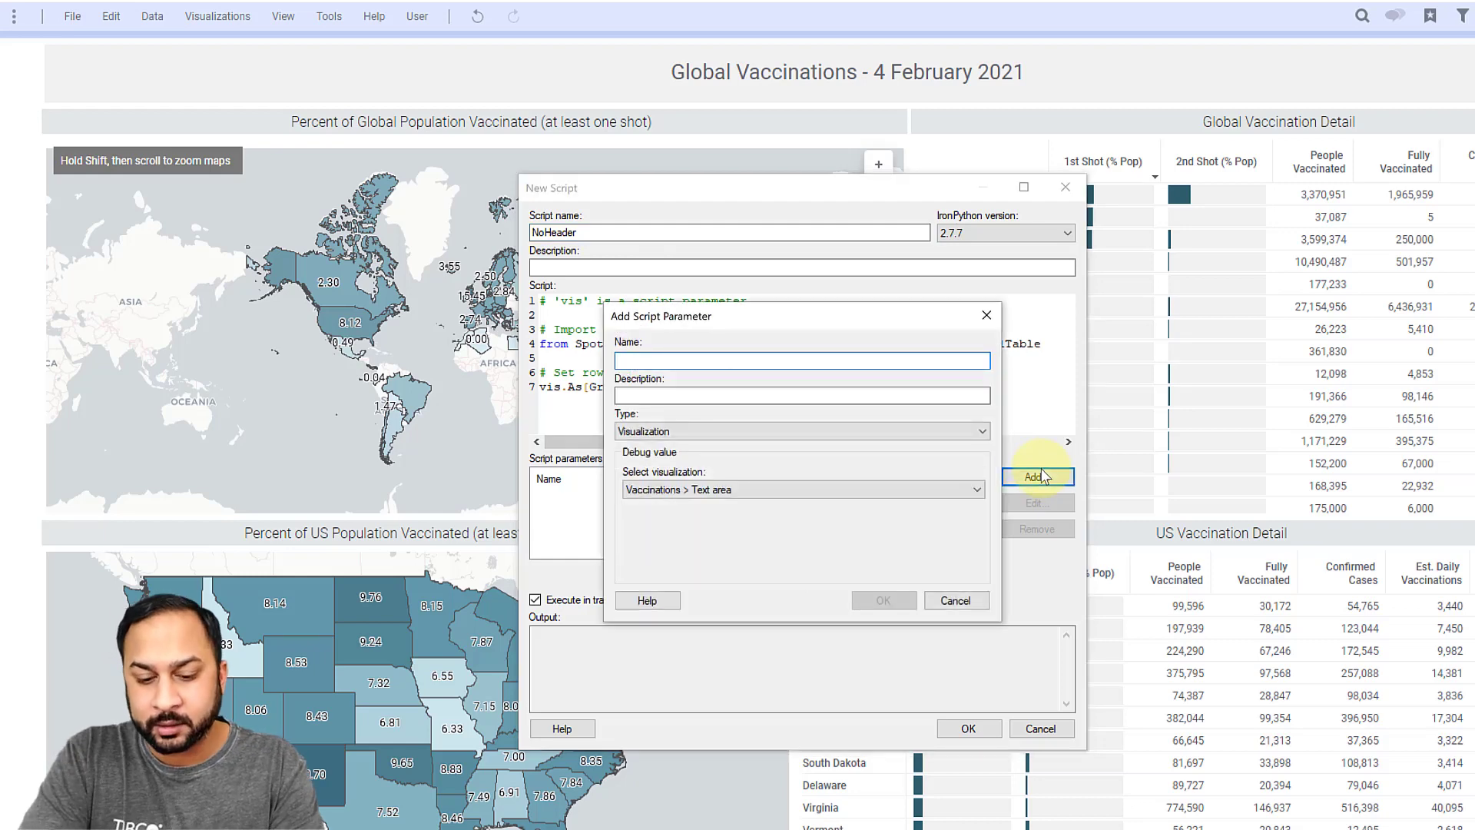
text(vis)
click(797, 491)
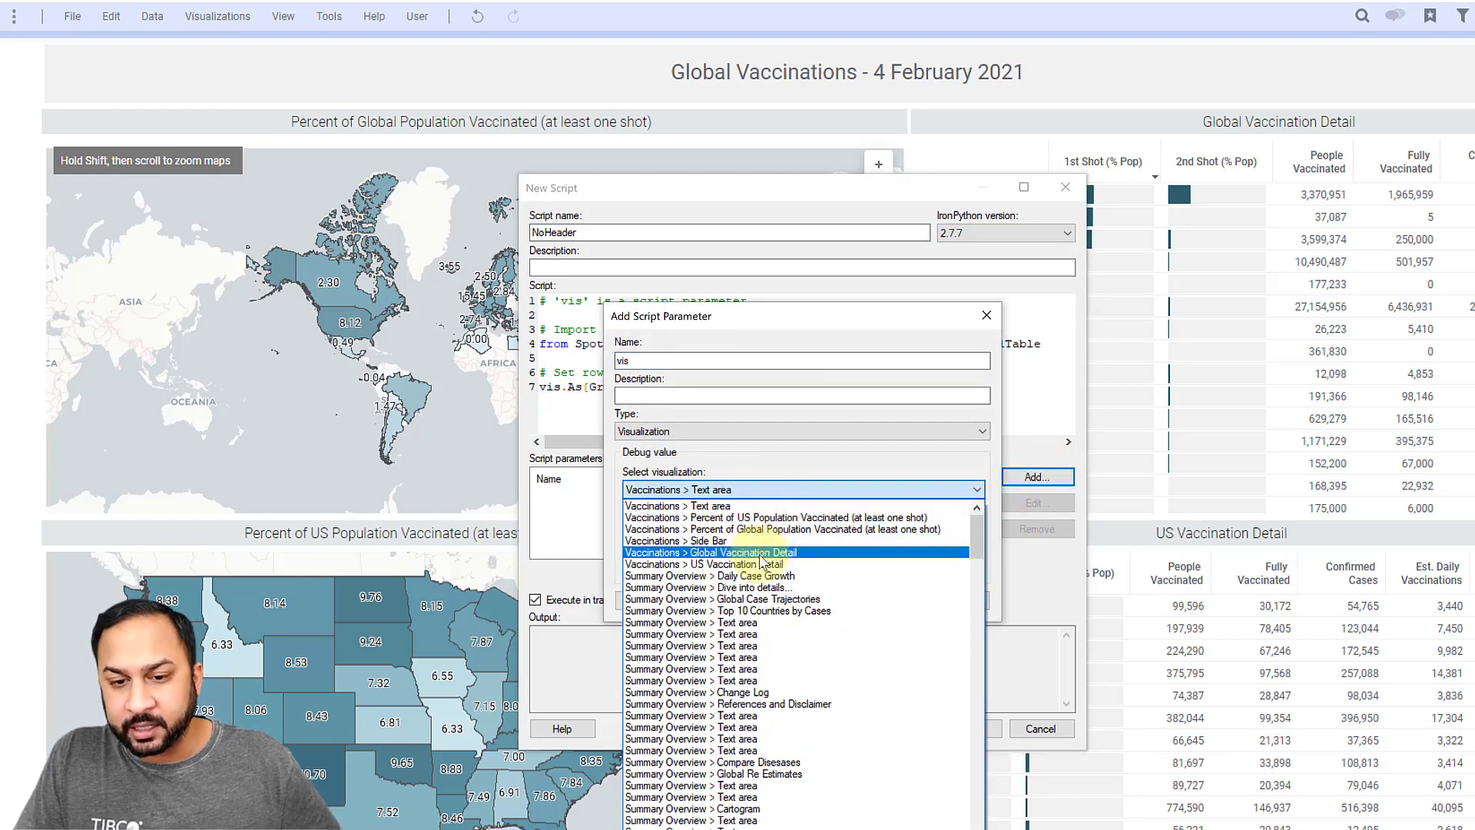
click(763, 553)
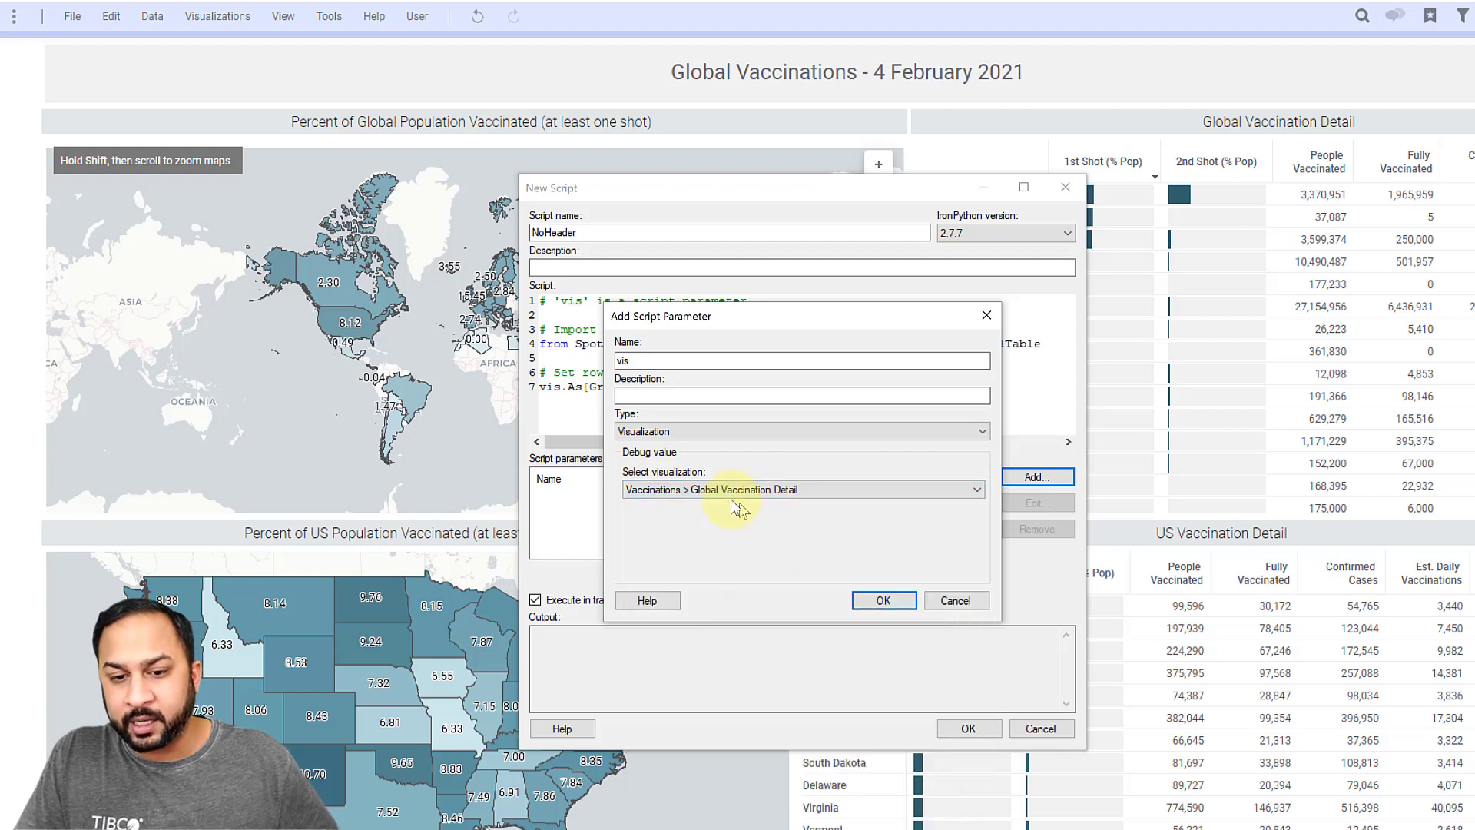
click(868, 598)
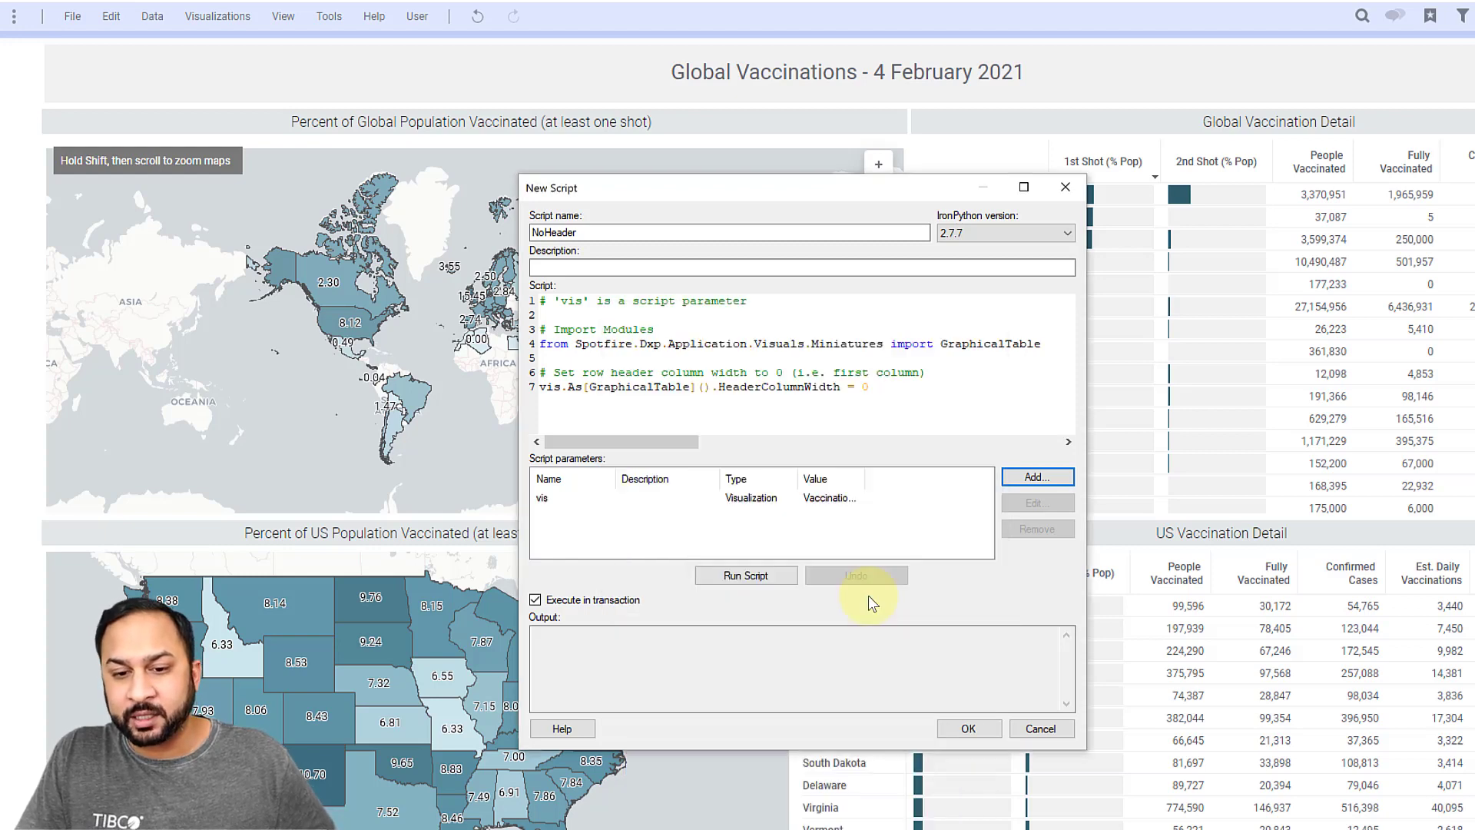
- Run the NoHeader script to remove the country header column, then save it
click(749, 575)
drag(926, 195, 640, 182)
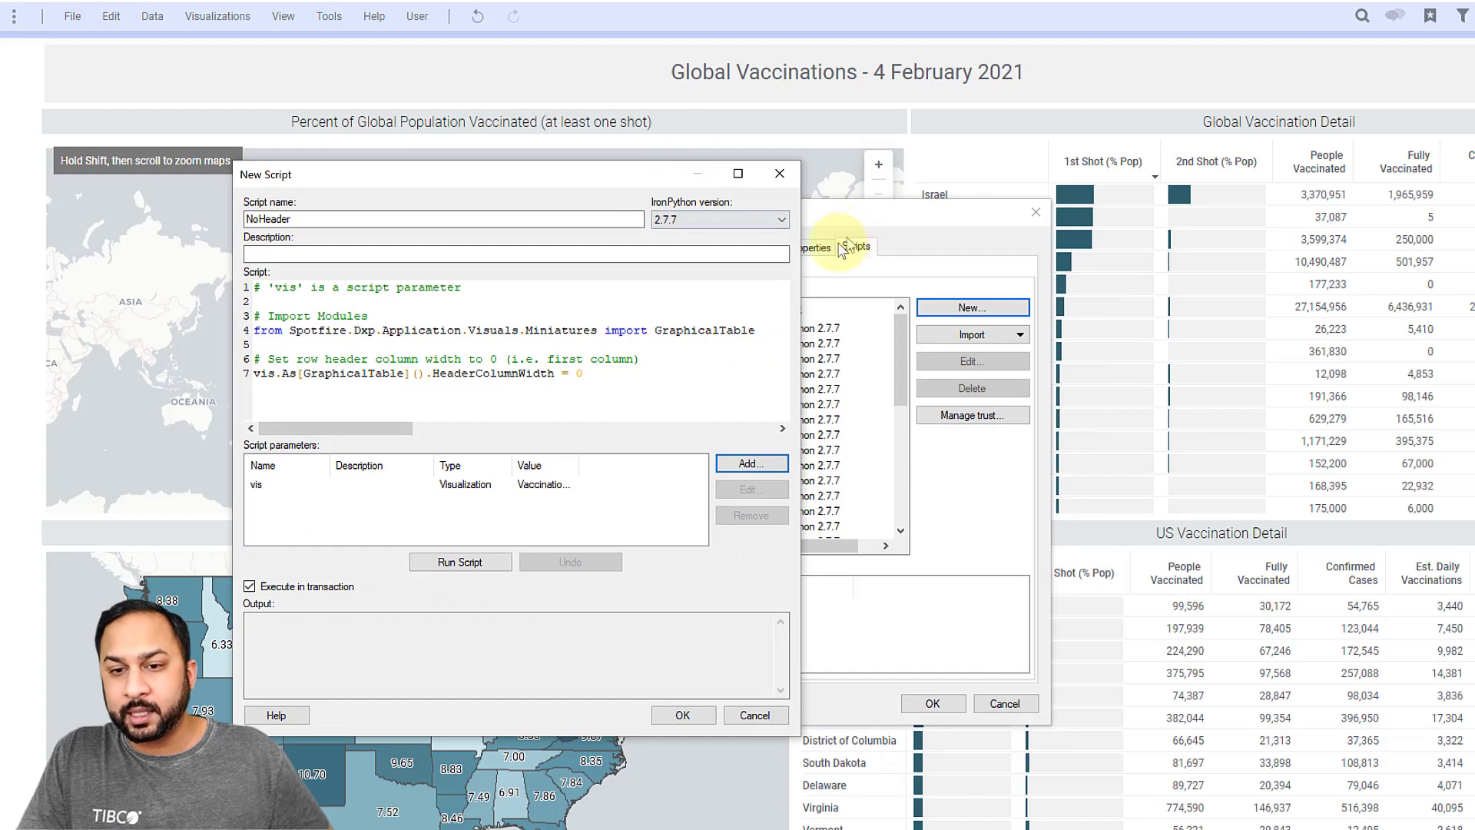
click(481, 564)
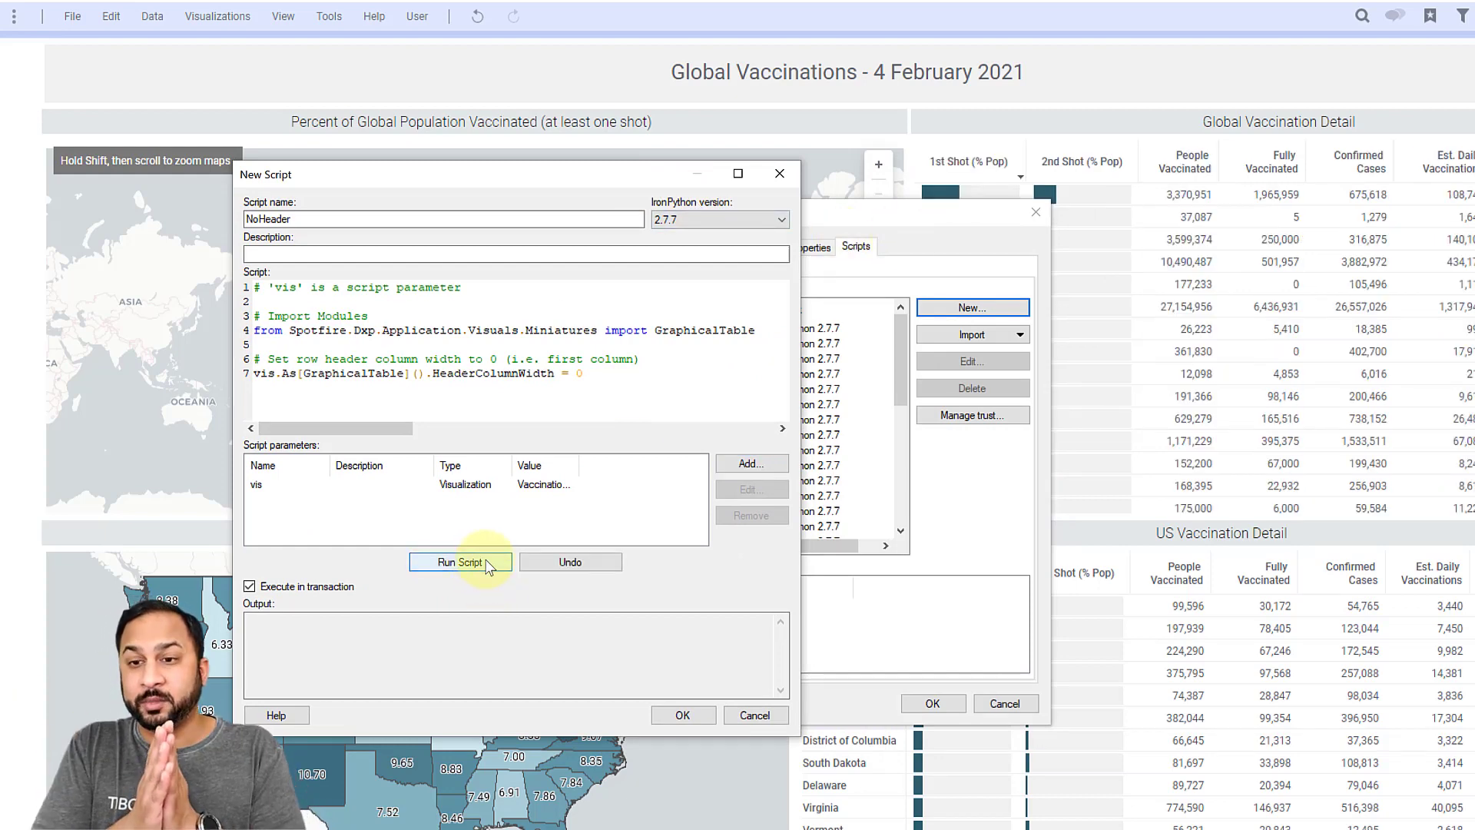
click(677, 715)
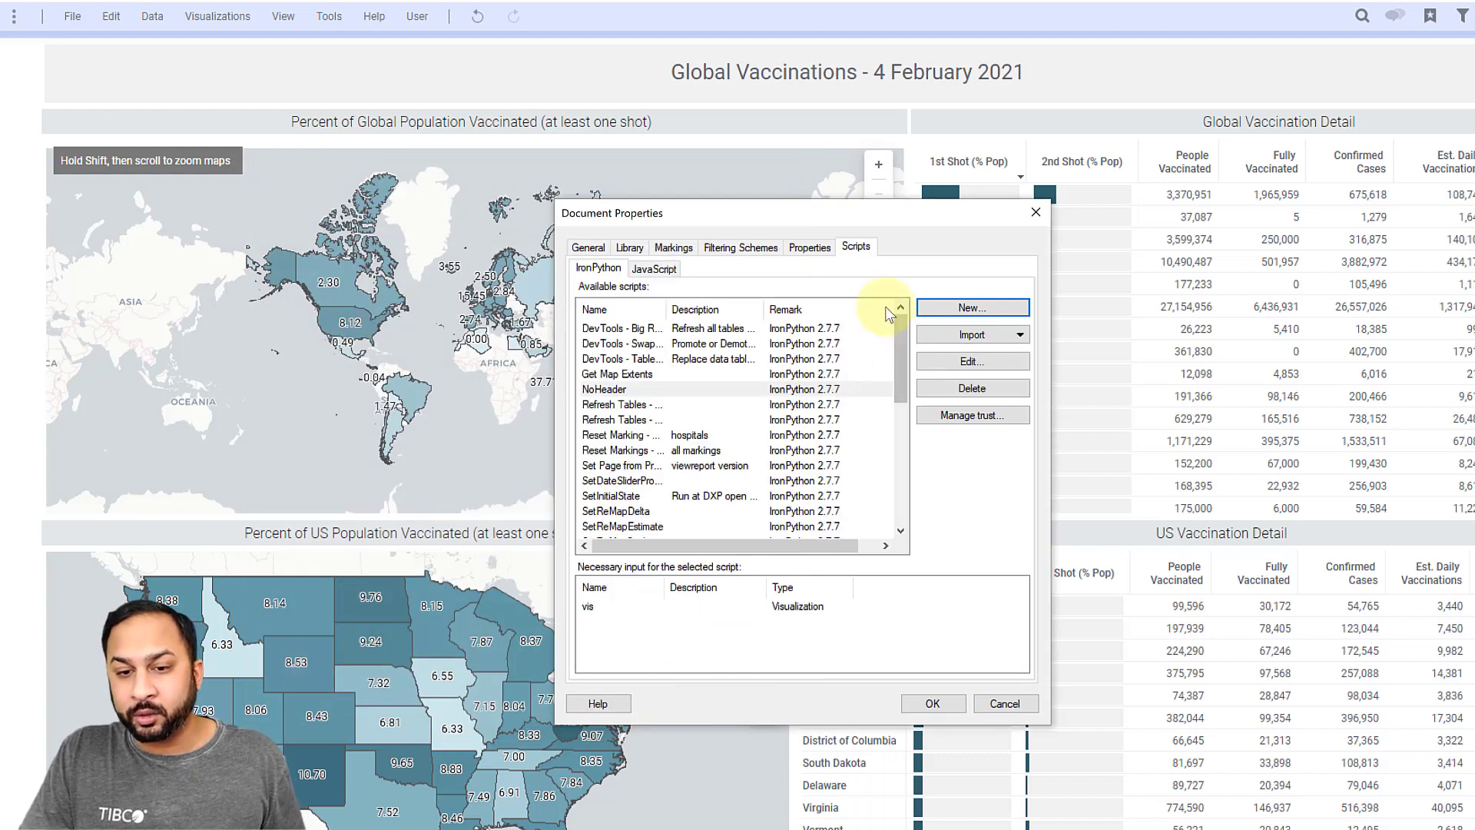
- Add a calculated value column to Global Vaccination Detail using First of Country/Region
click(932, 703)
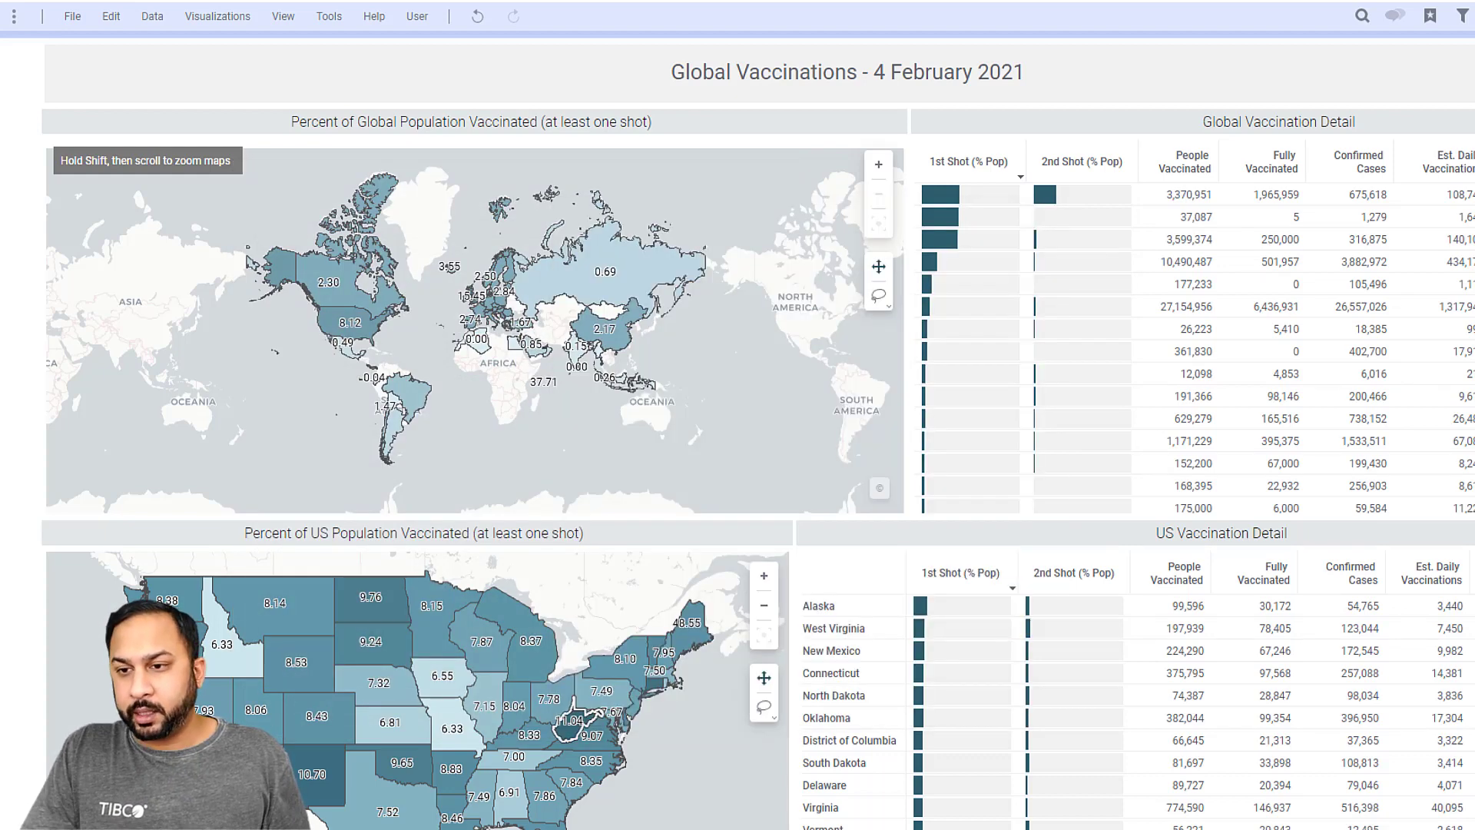
click(1464, 123)
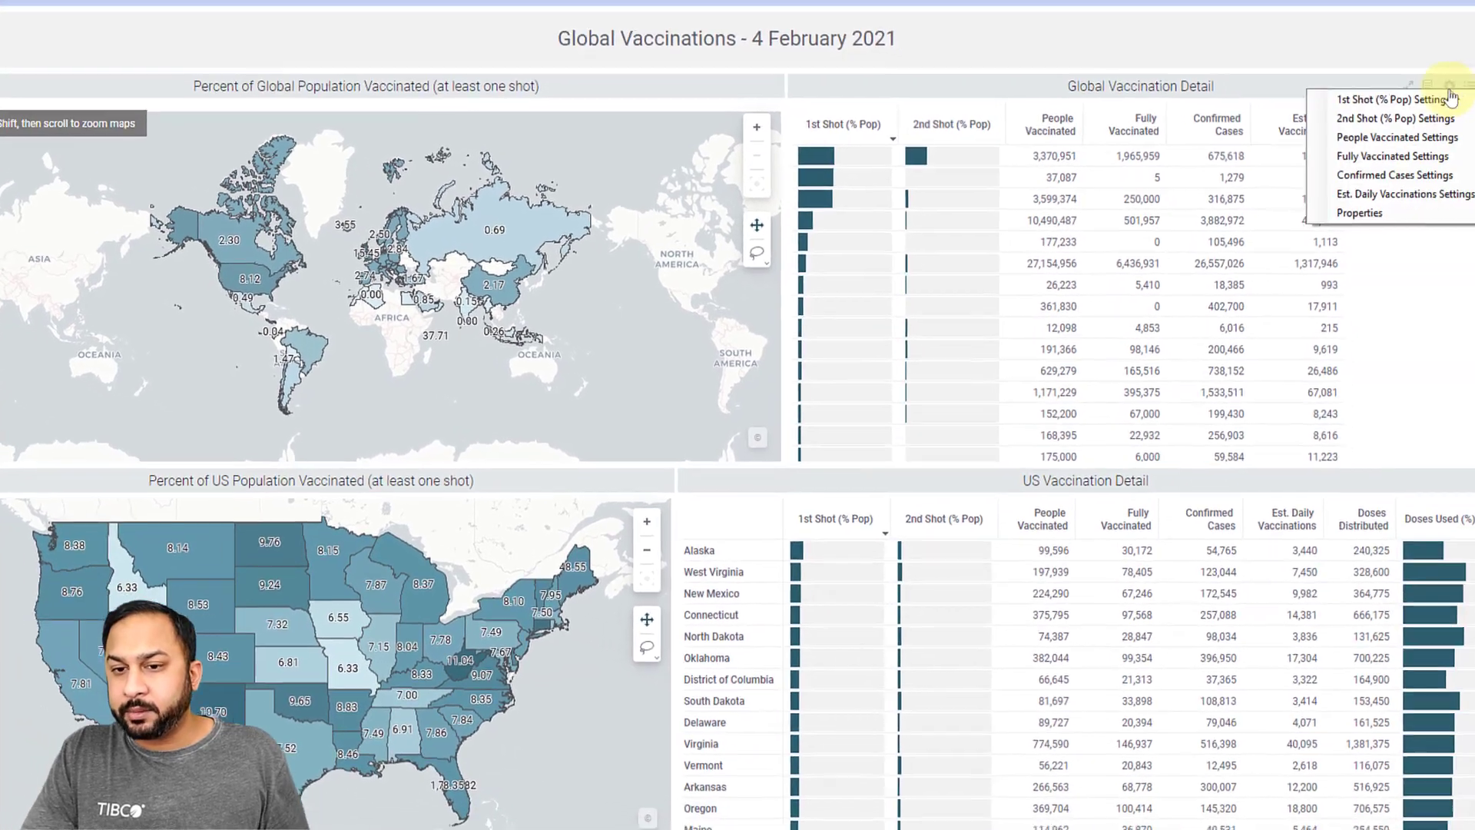
click(1362, 213)
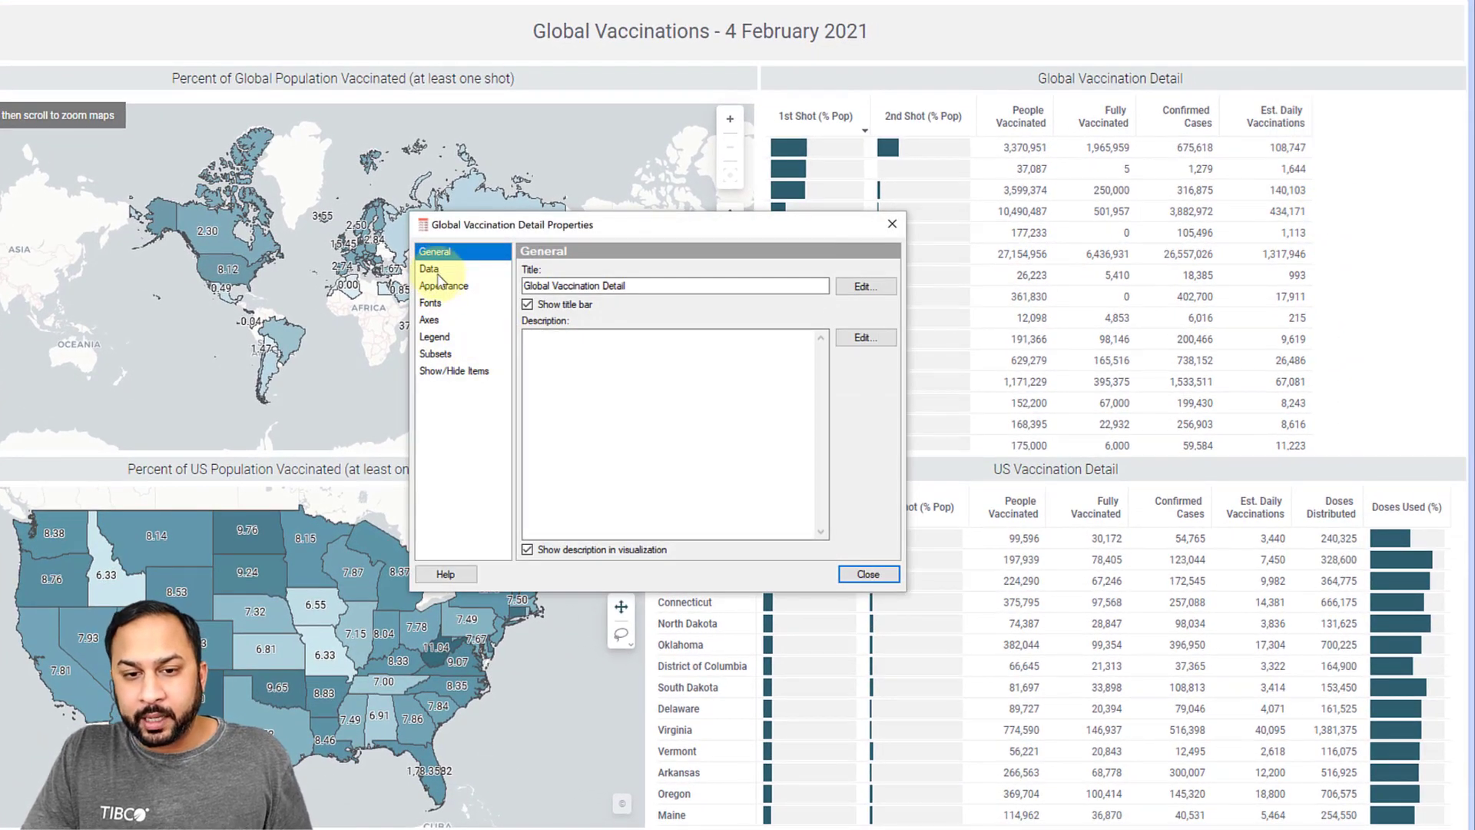
click(428, 319)
click(852, 333)
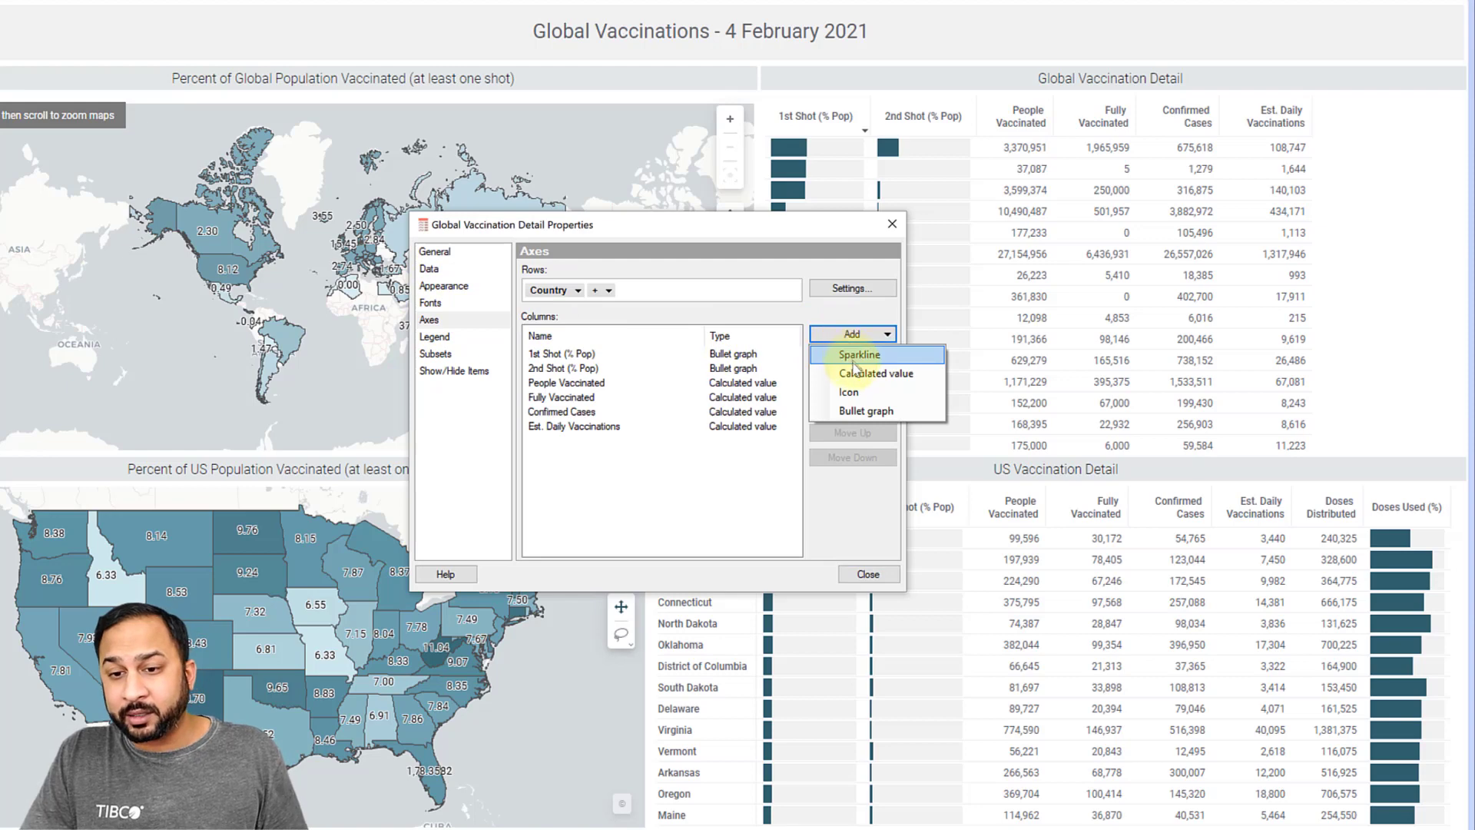
click(854, 373)
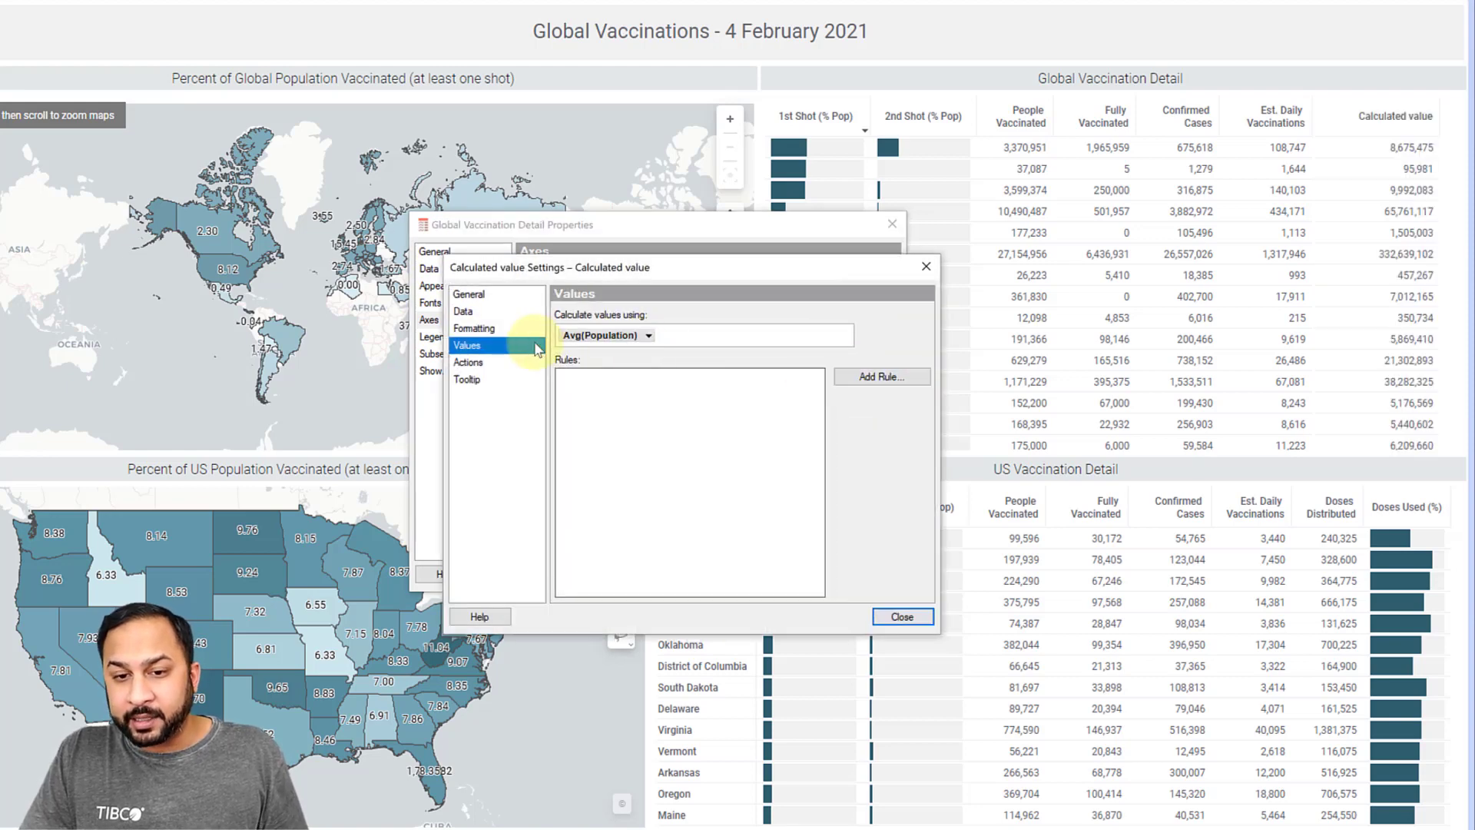
click(644, 335)
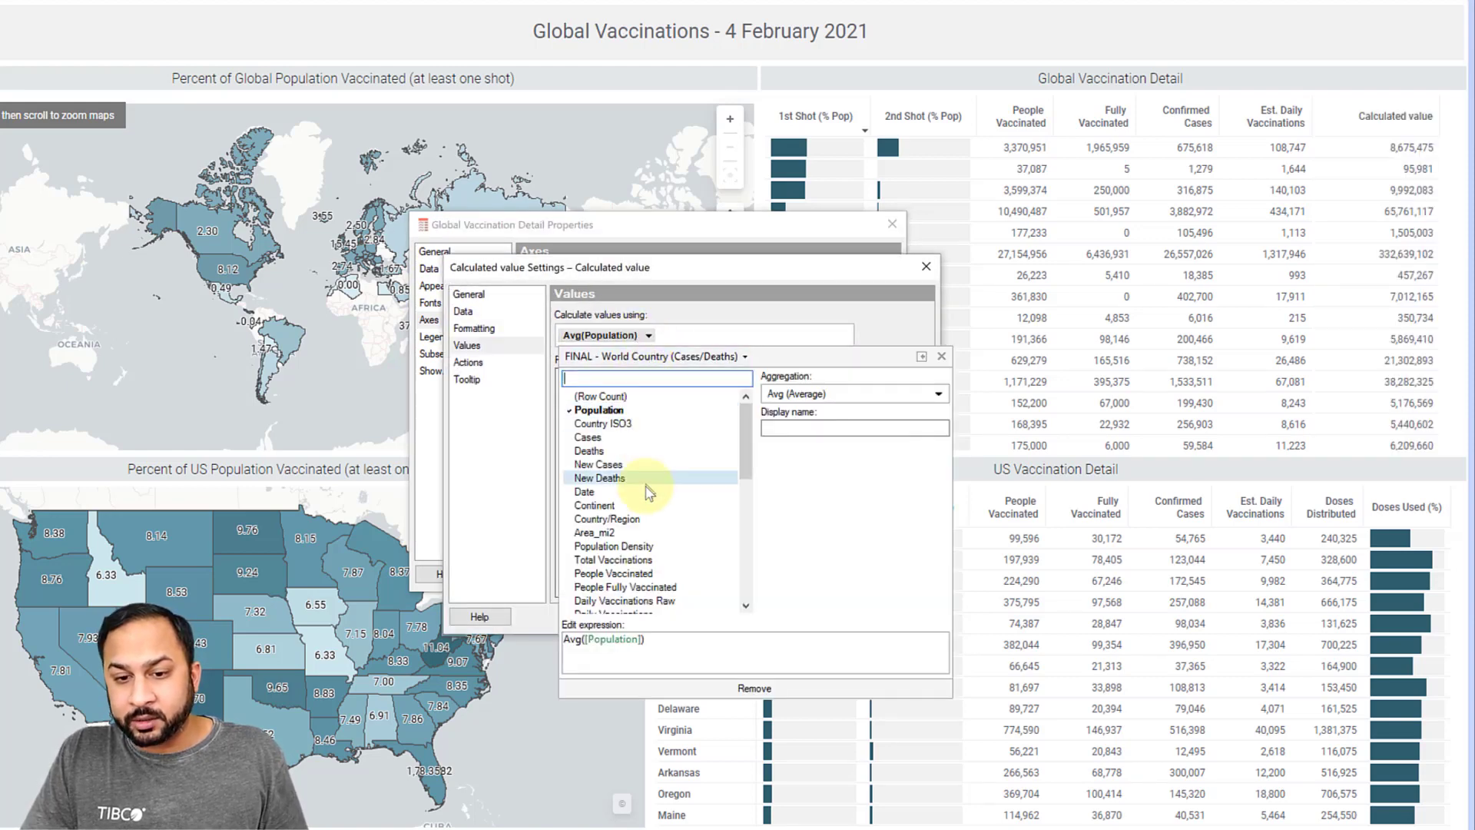
click(622, 518)
click(834, 394)
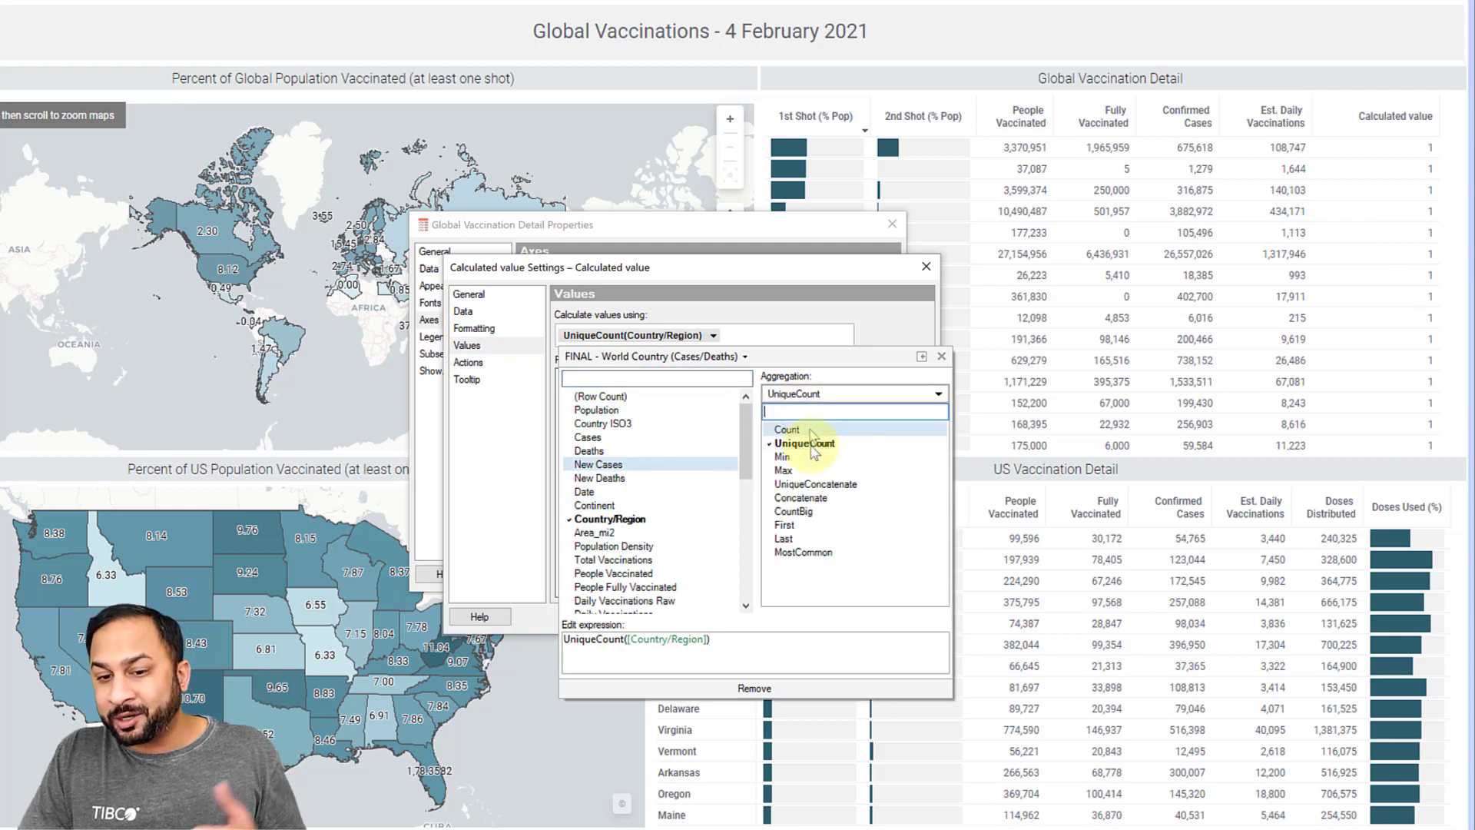
click(791, 525)
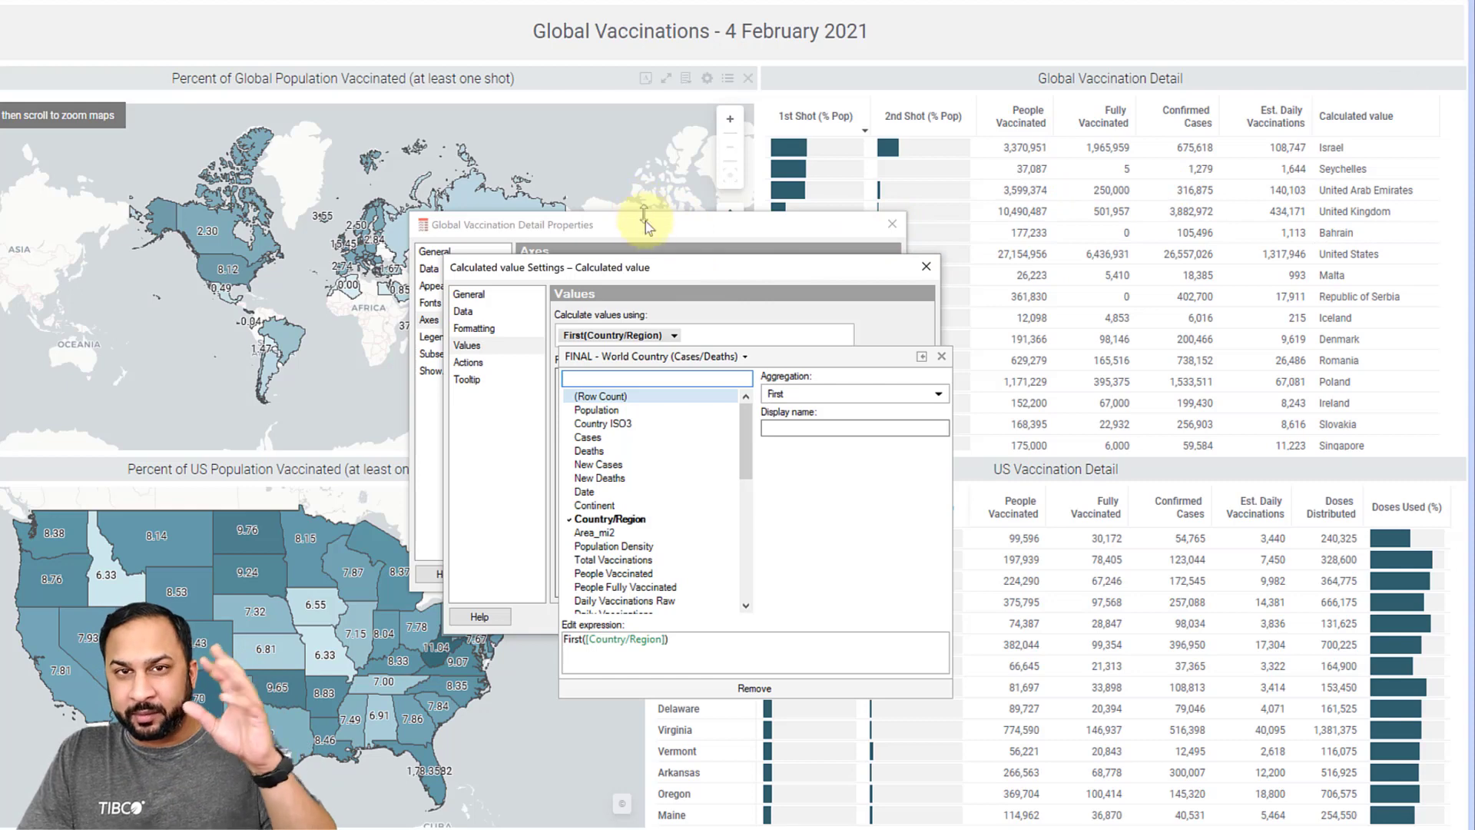
- Rename the new calculated value column to 'Country'
click(499, 296)
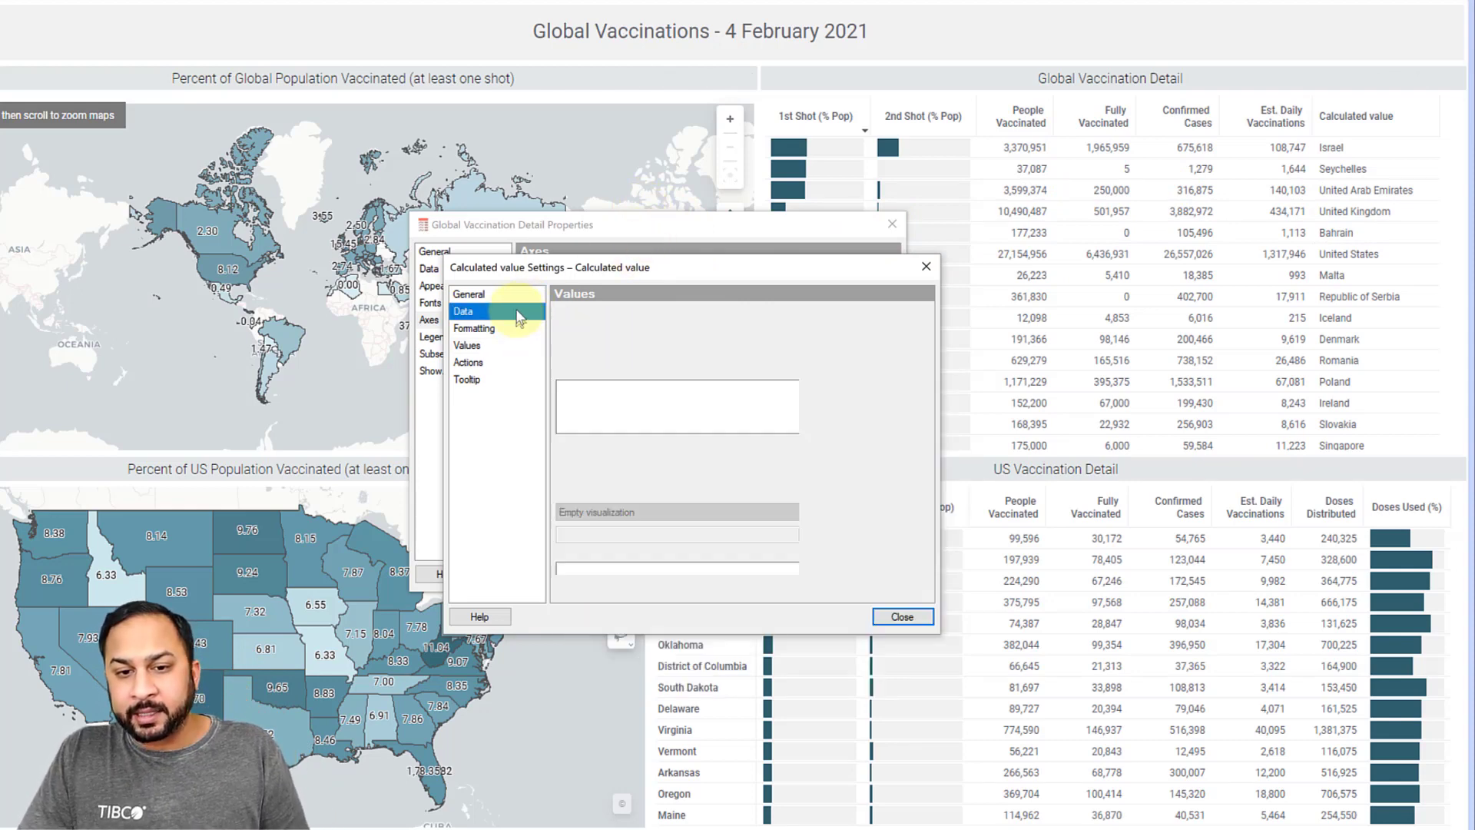
click(648, 328)
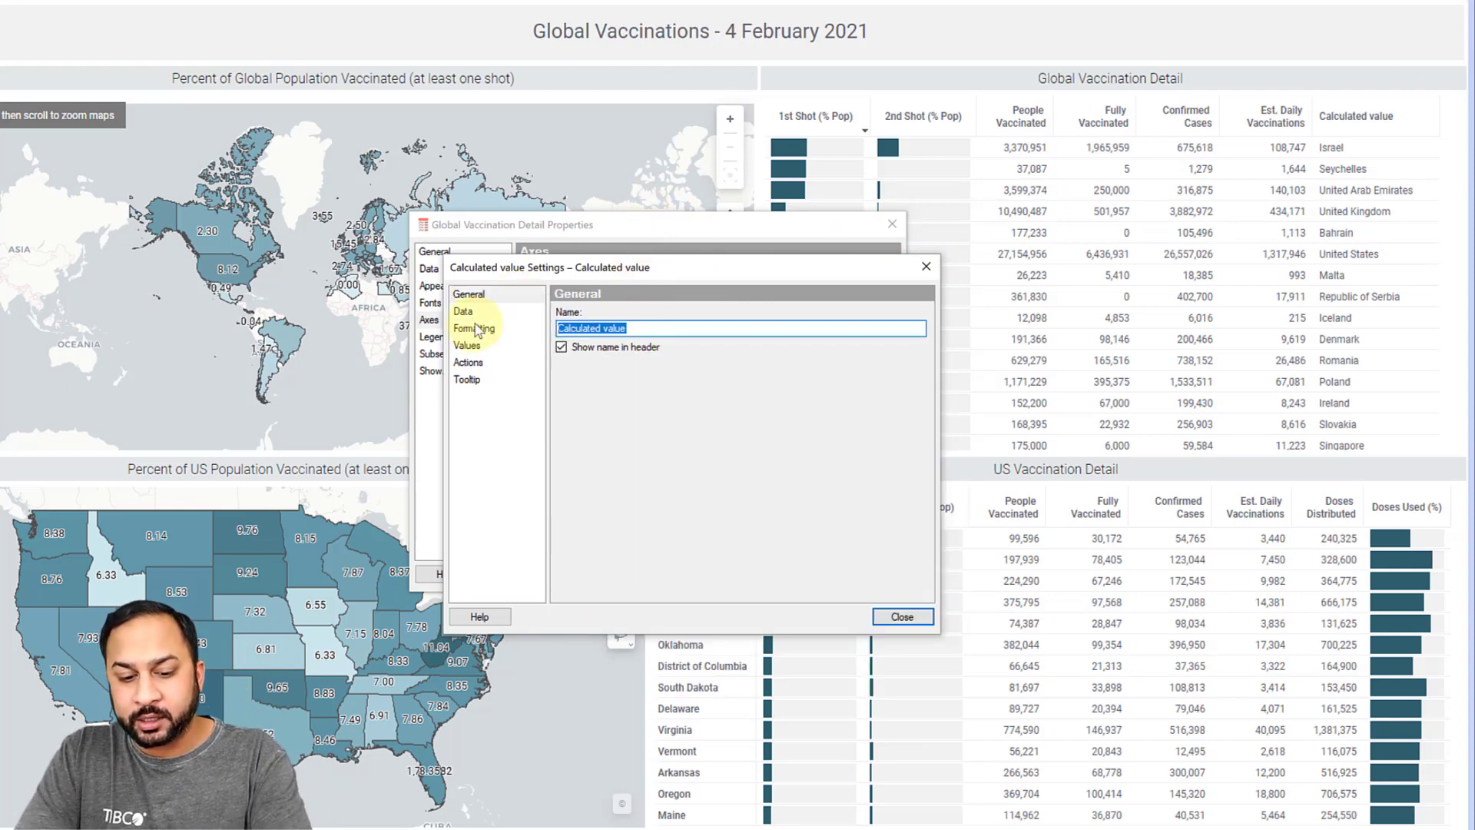
text(Country)
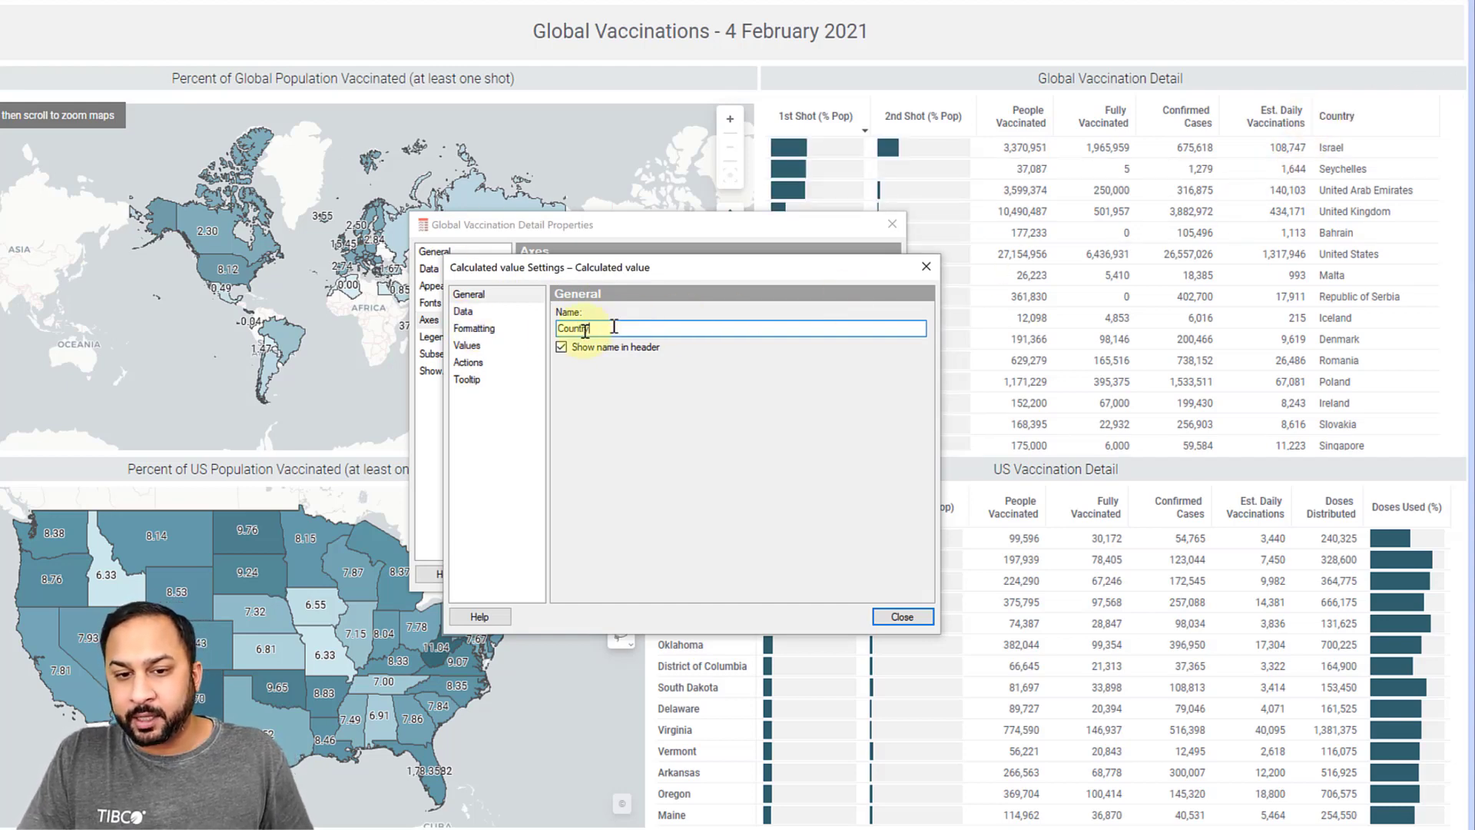
click(899, 617)
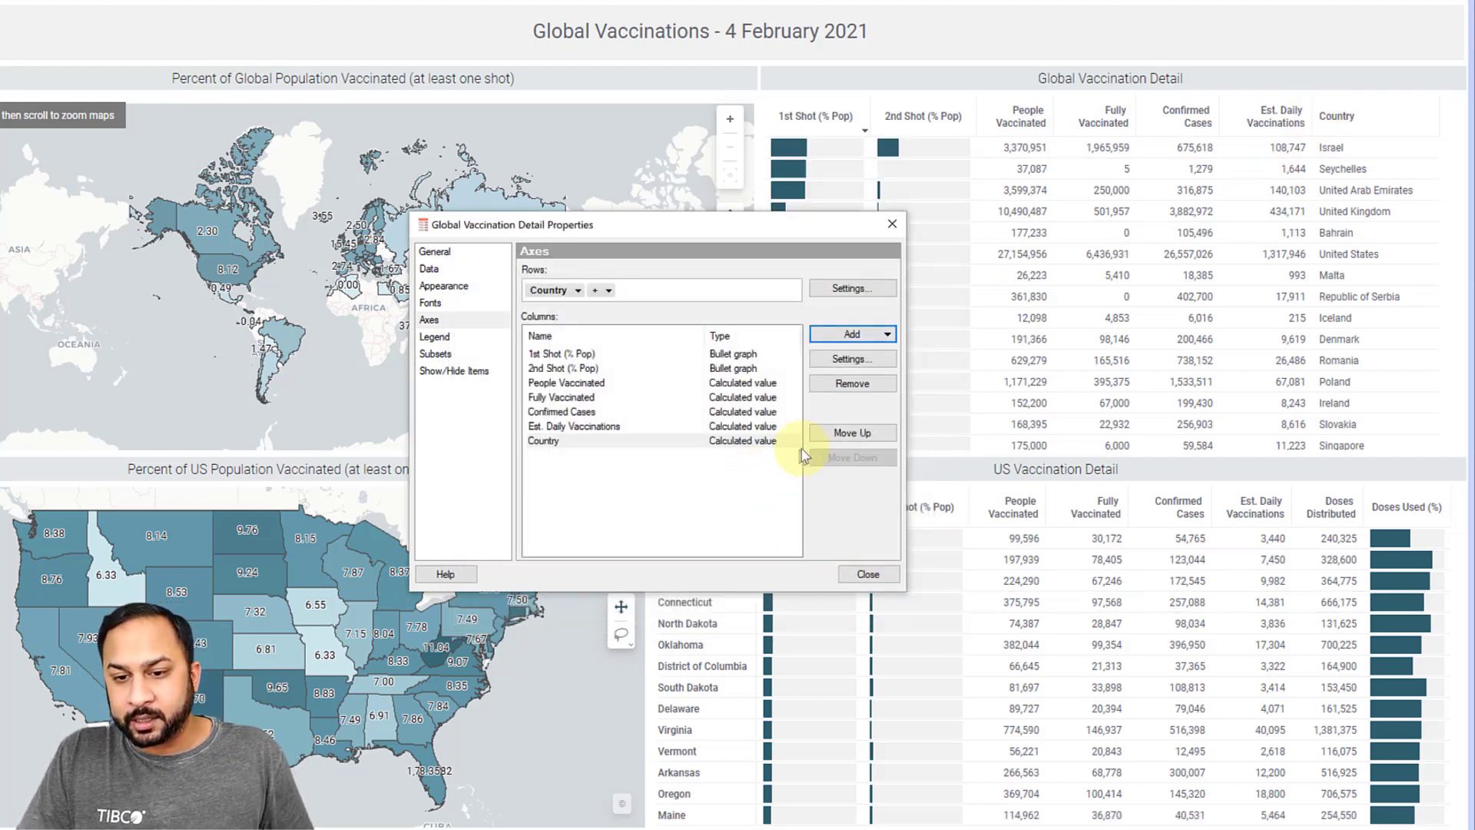
- Move the Country column to the first position and close the table properties
click(848, 435)
click(848, 434)
click(848, 434)
click(849, 434)
click(848, 434)
click(848, 434)
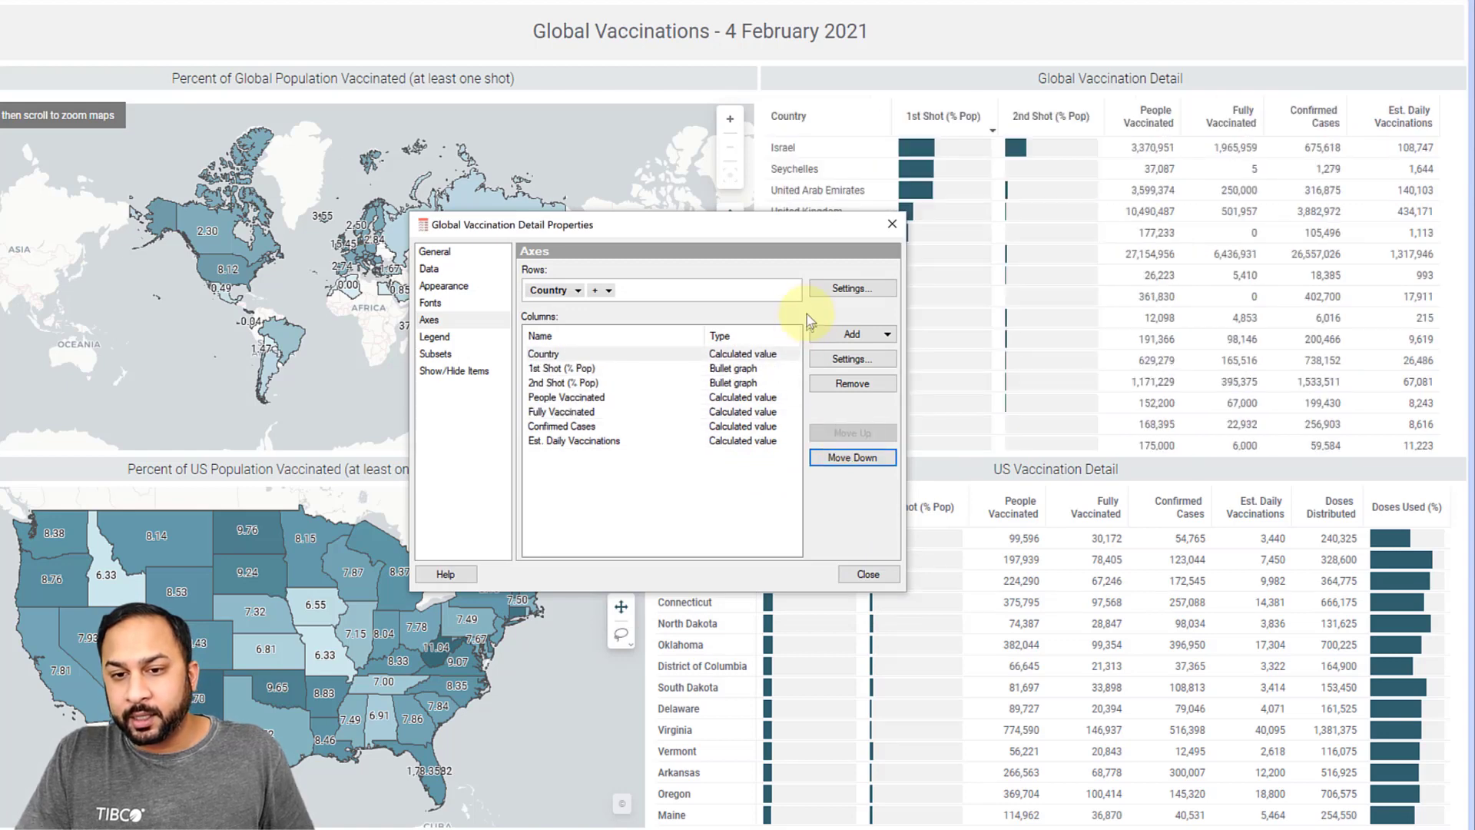
drag(775, 231, 513, 225)
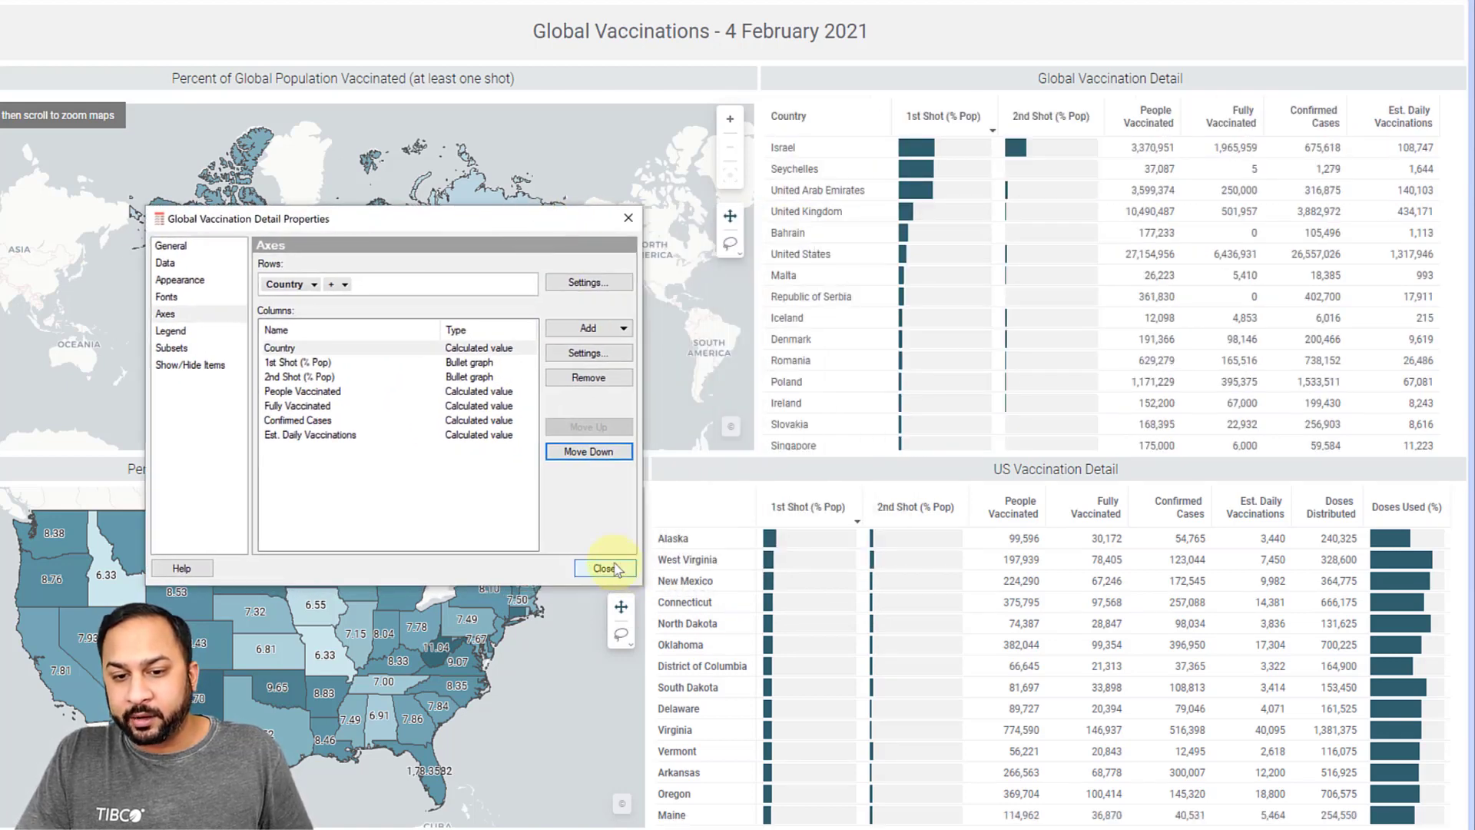
click(604, 568)
- Mark United States, then Bahrain, in the table; shorten the header row, then restore it
click(823, 255)
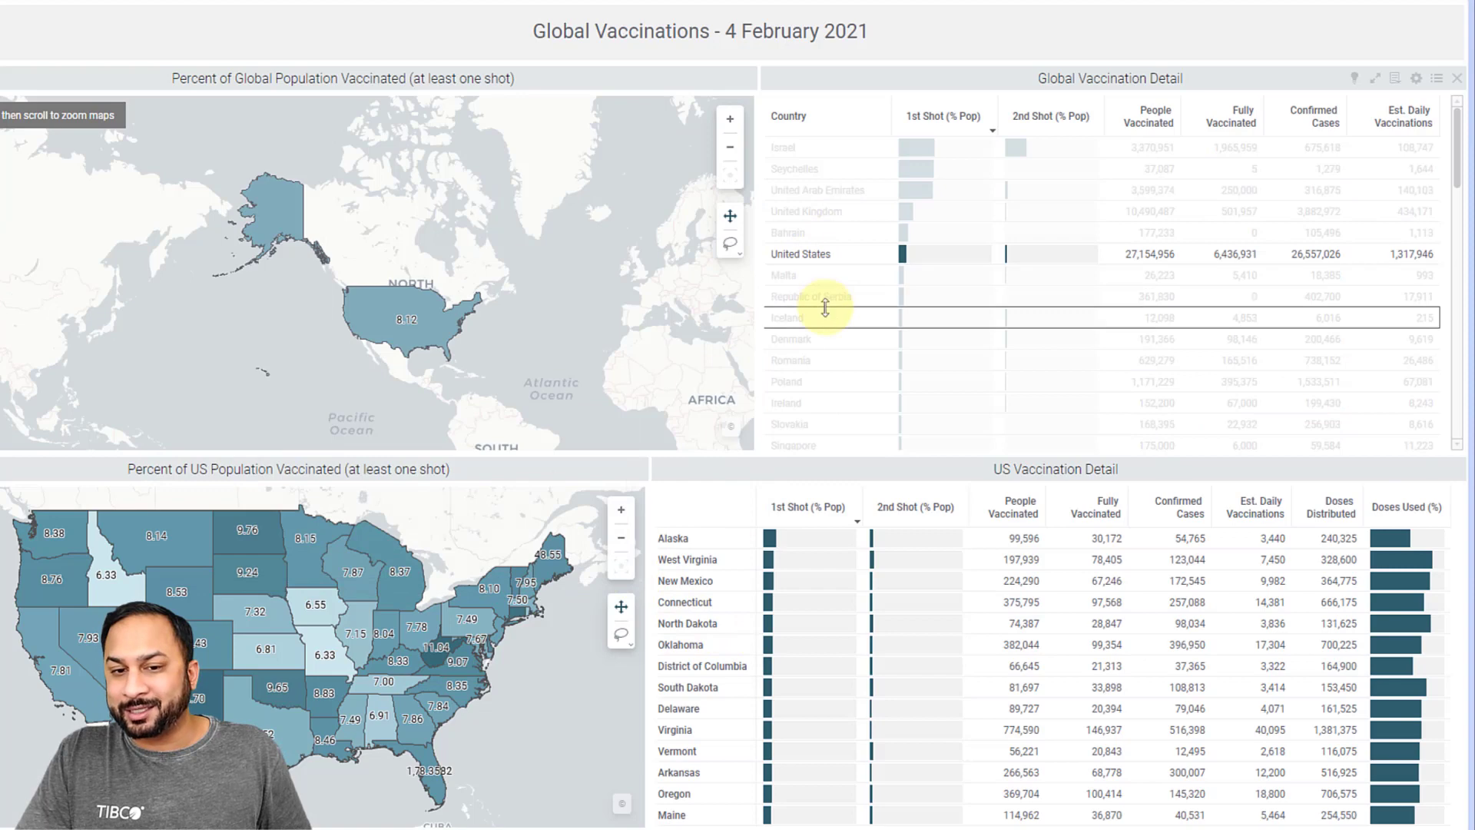
click(1058, 226)
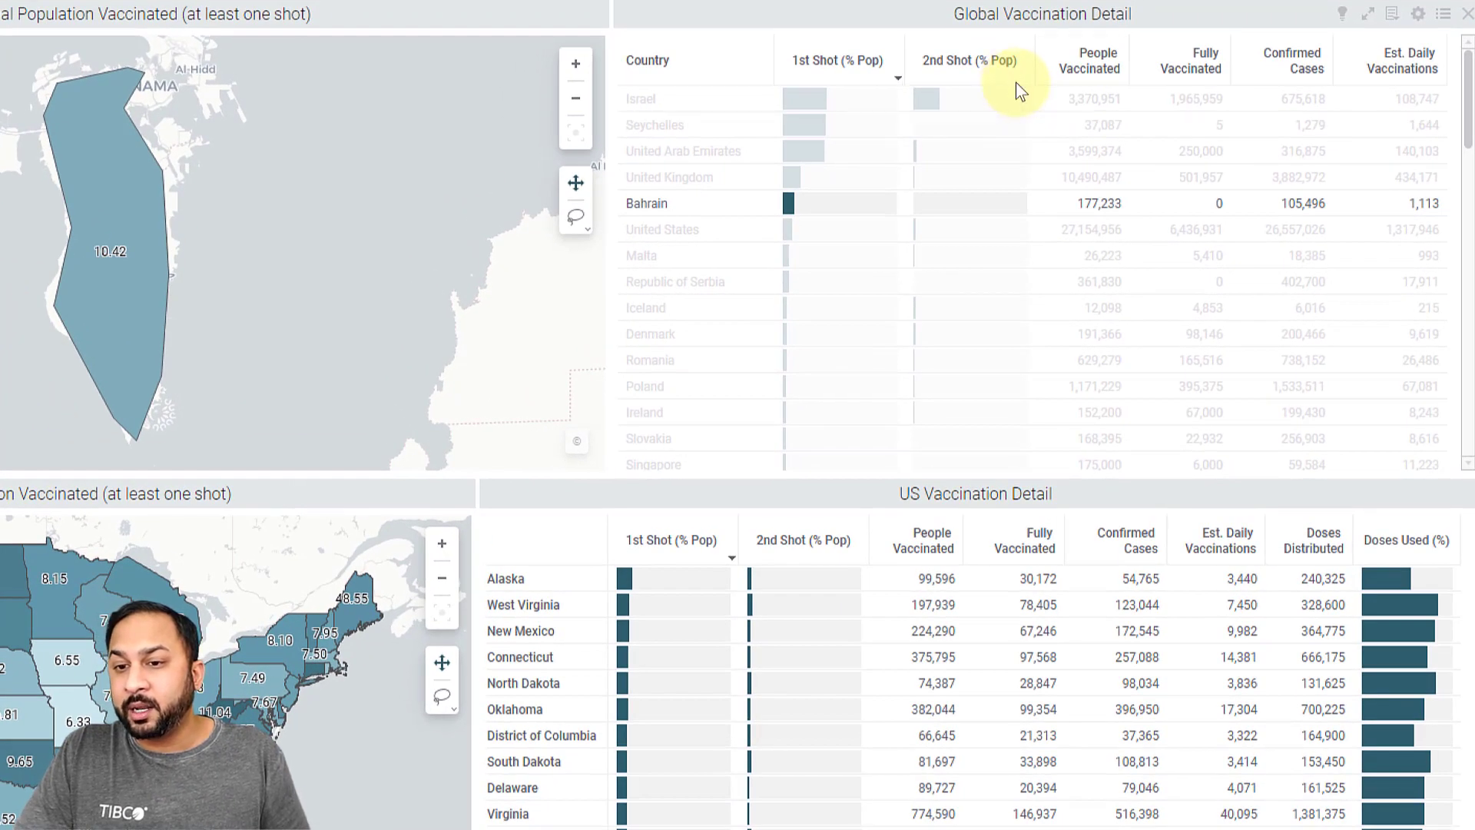
drag(1016, 82, 1012, 48)
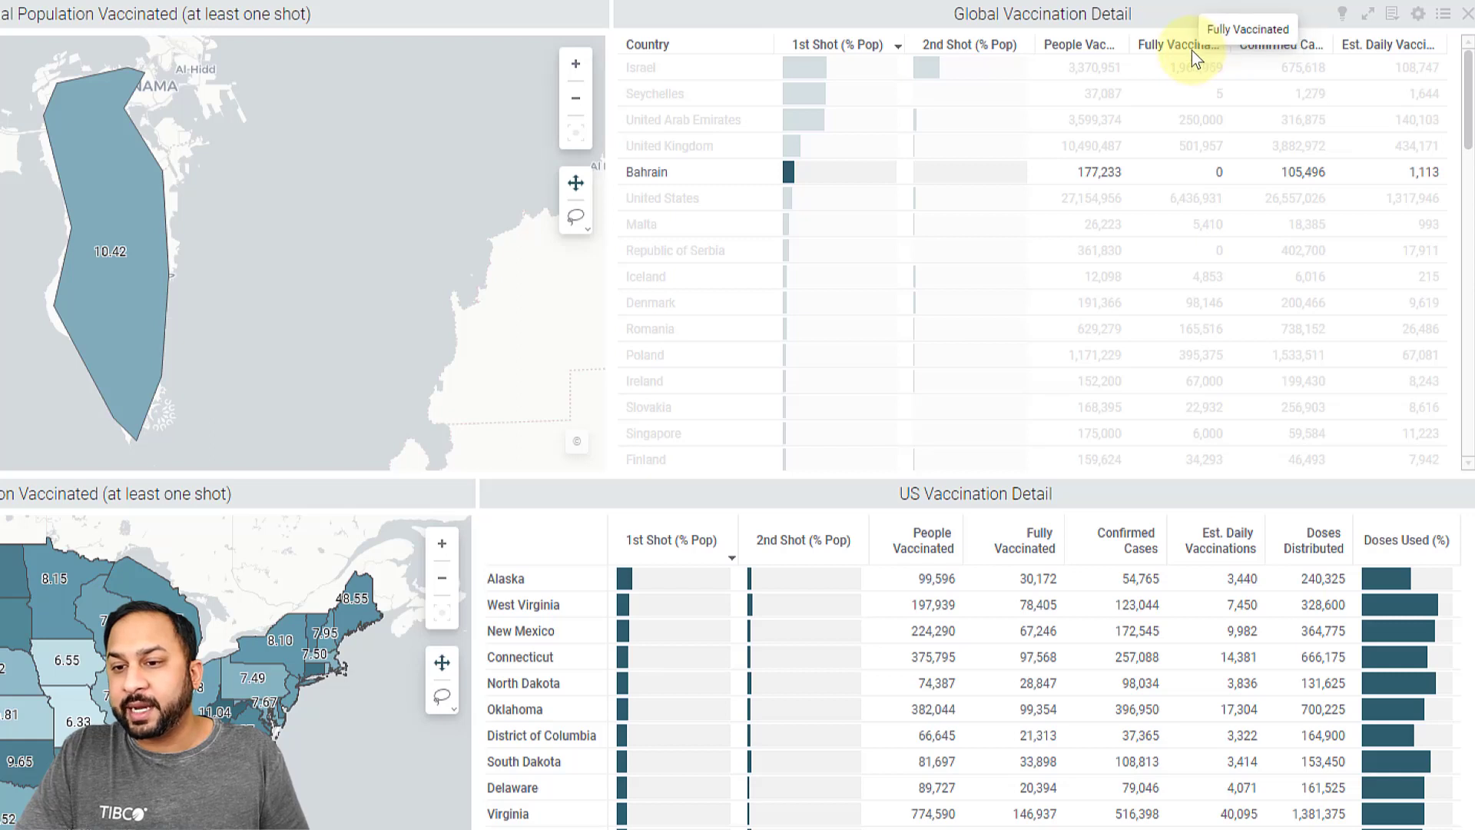
drag(1192, 53, 1197, 81)
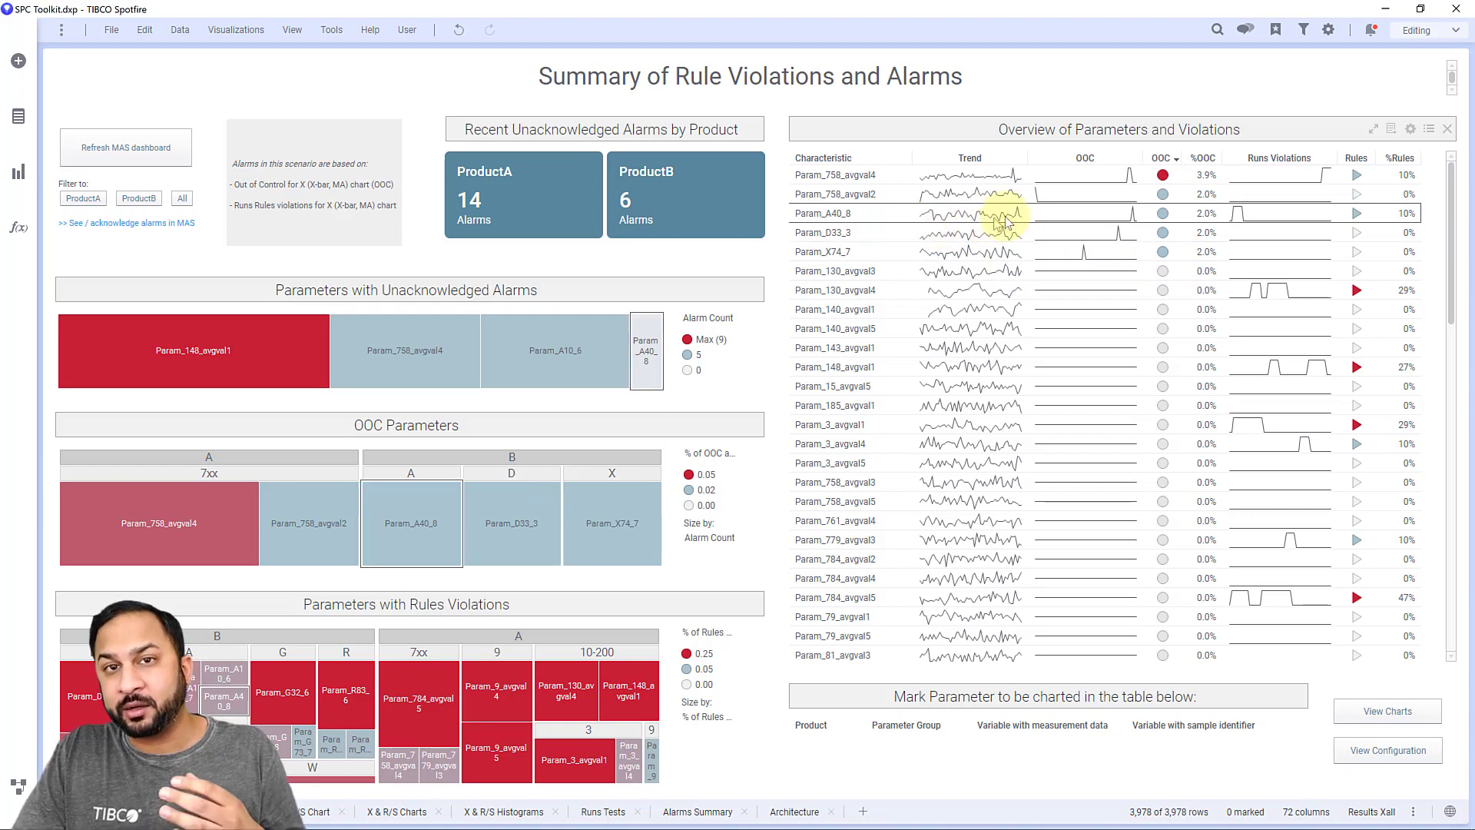
- Open Properties for the Overview of Parameters and Violations table from its title-bar menu
click(1429, 128)
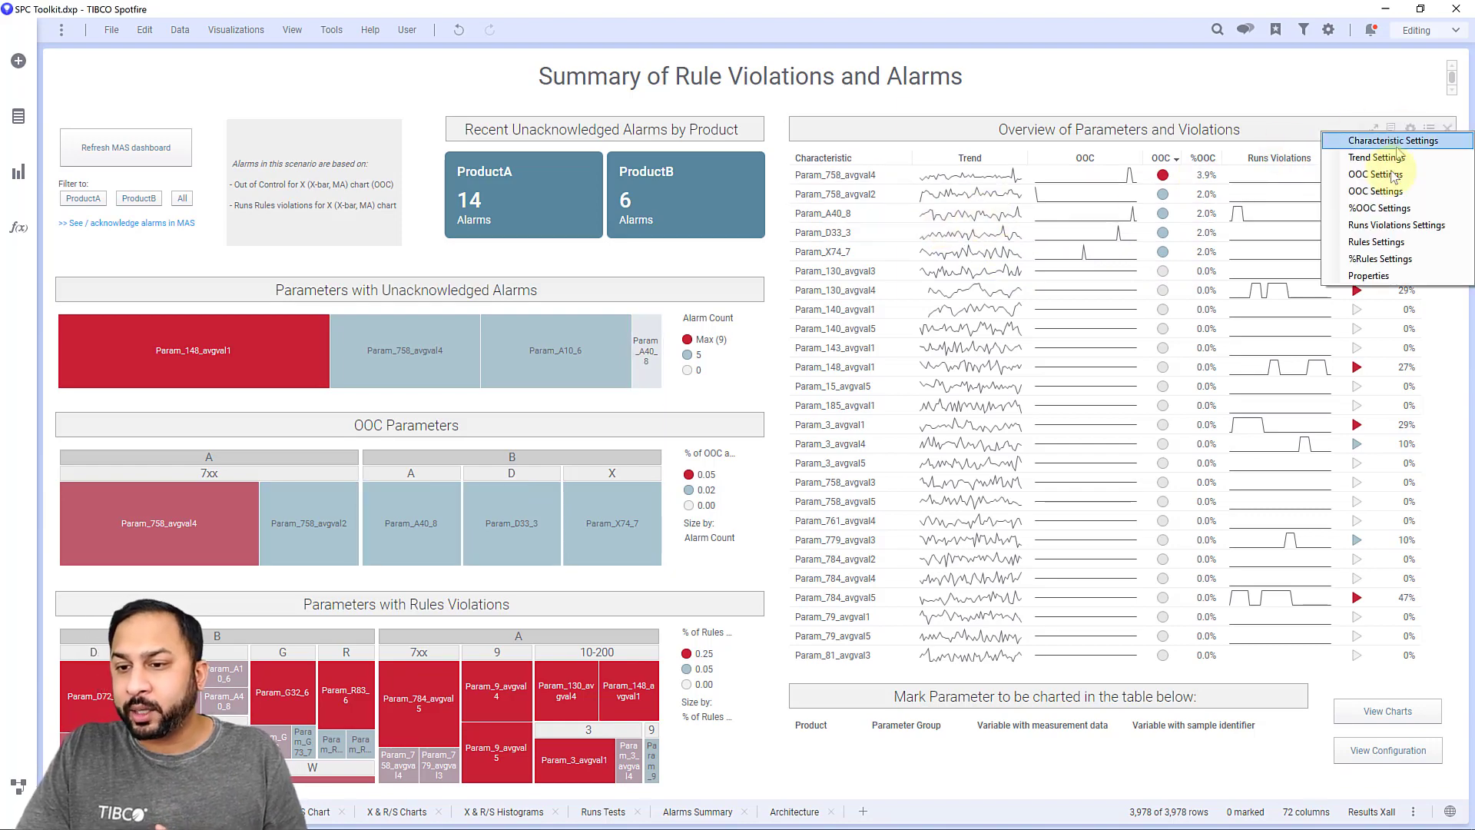
click(1365, 277)
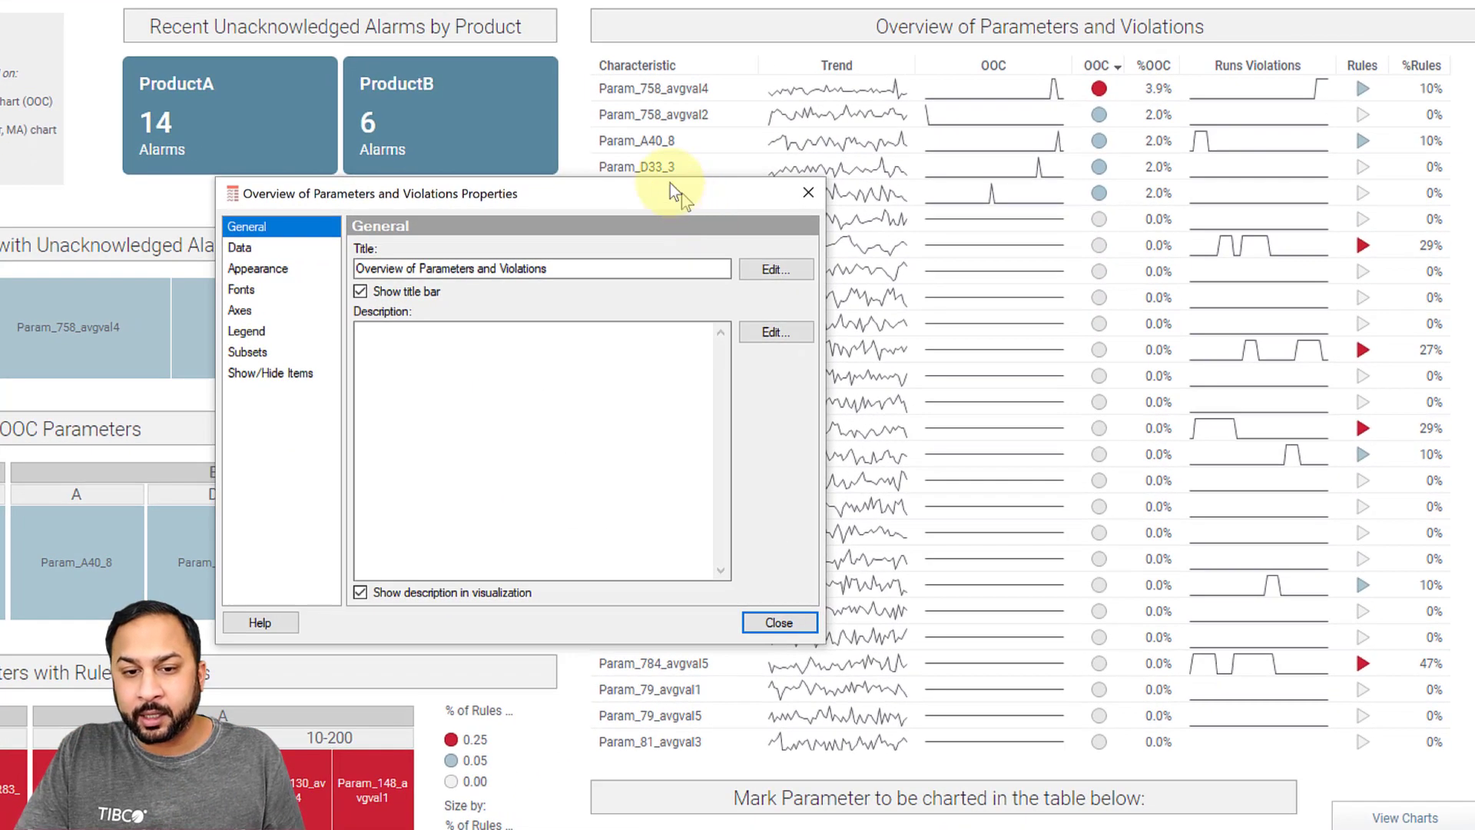
- Switch the OOC Sparkline's y-axis to One scale, then back to Multiple scales
click(122, 181)
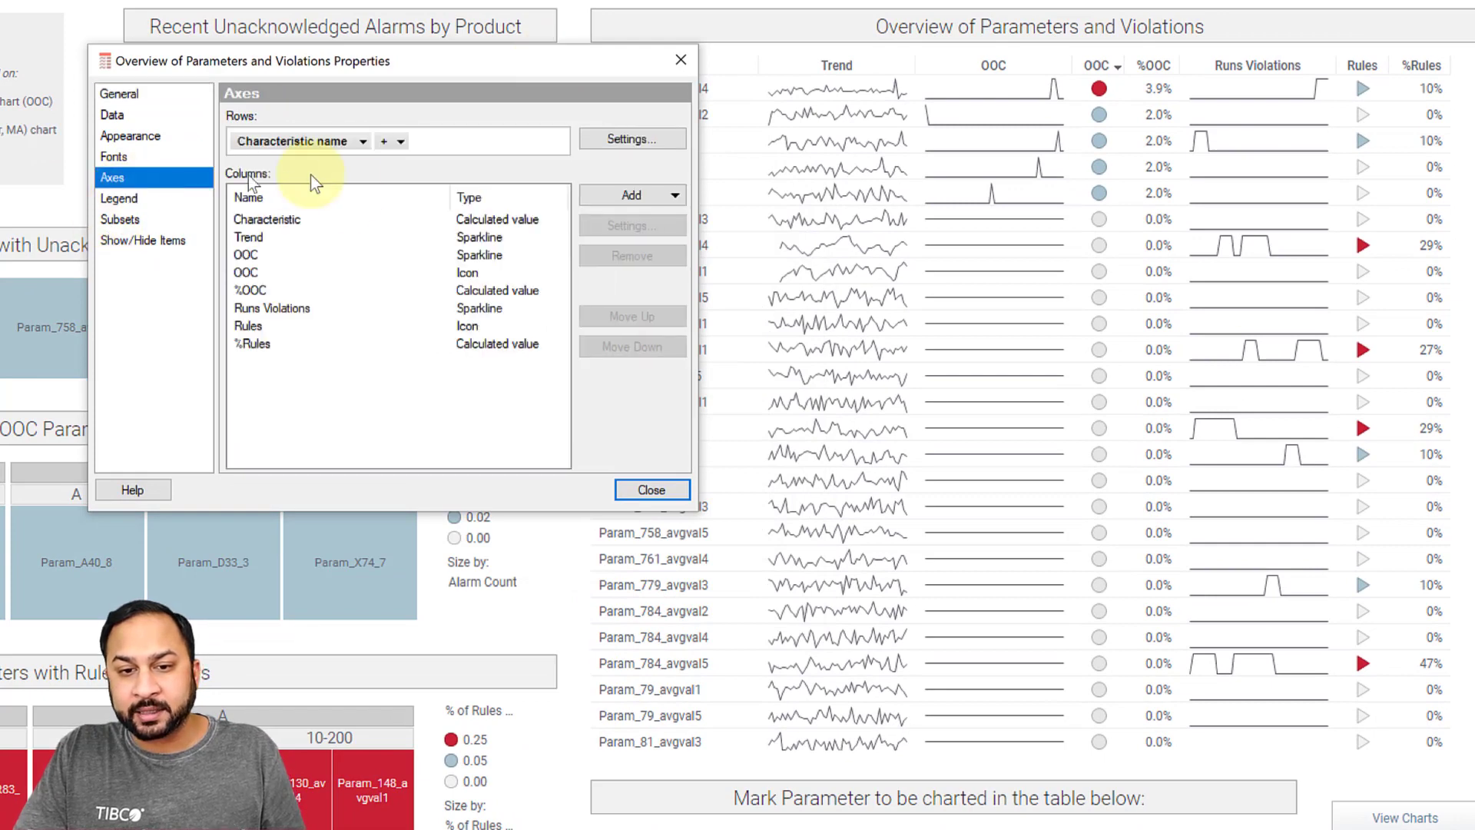
click(323, 255)
click(593, 226)
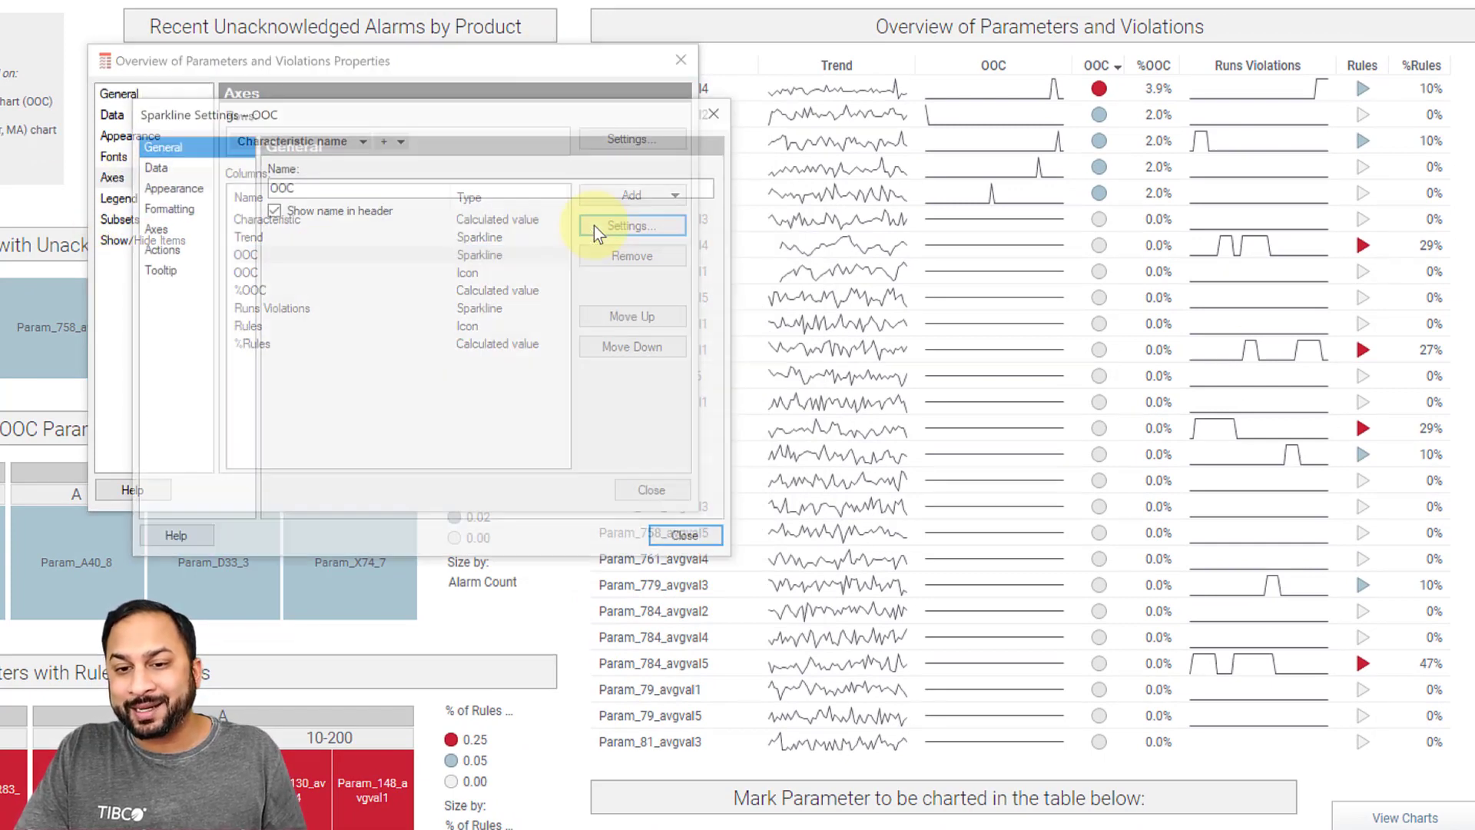
click(180, 229)
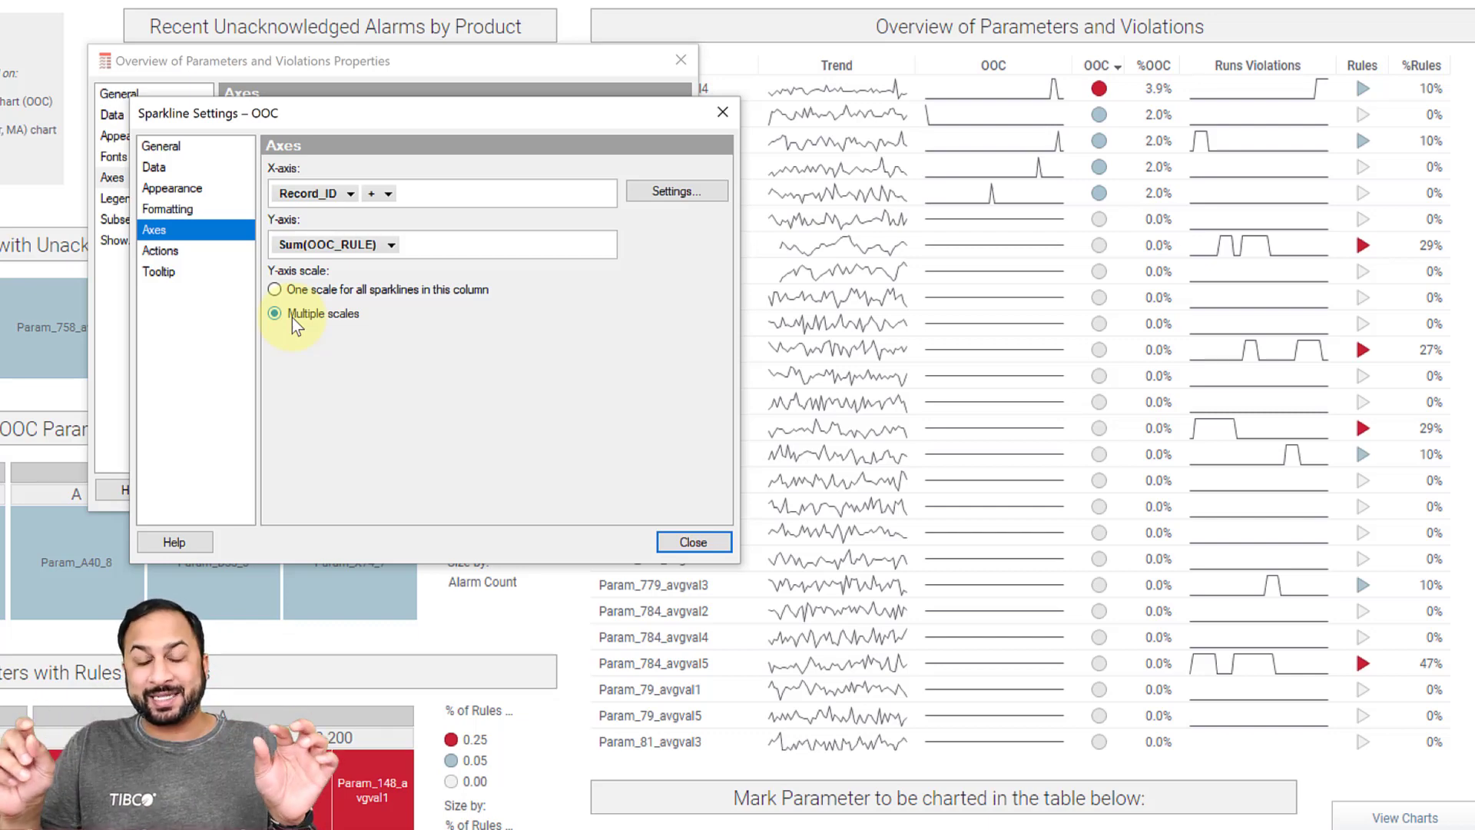
click(329, 291)
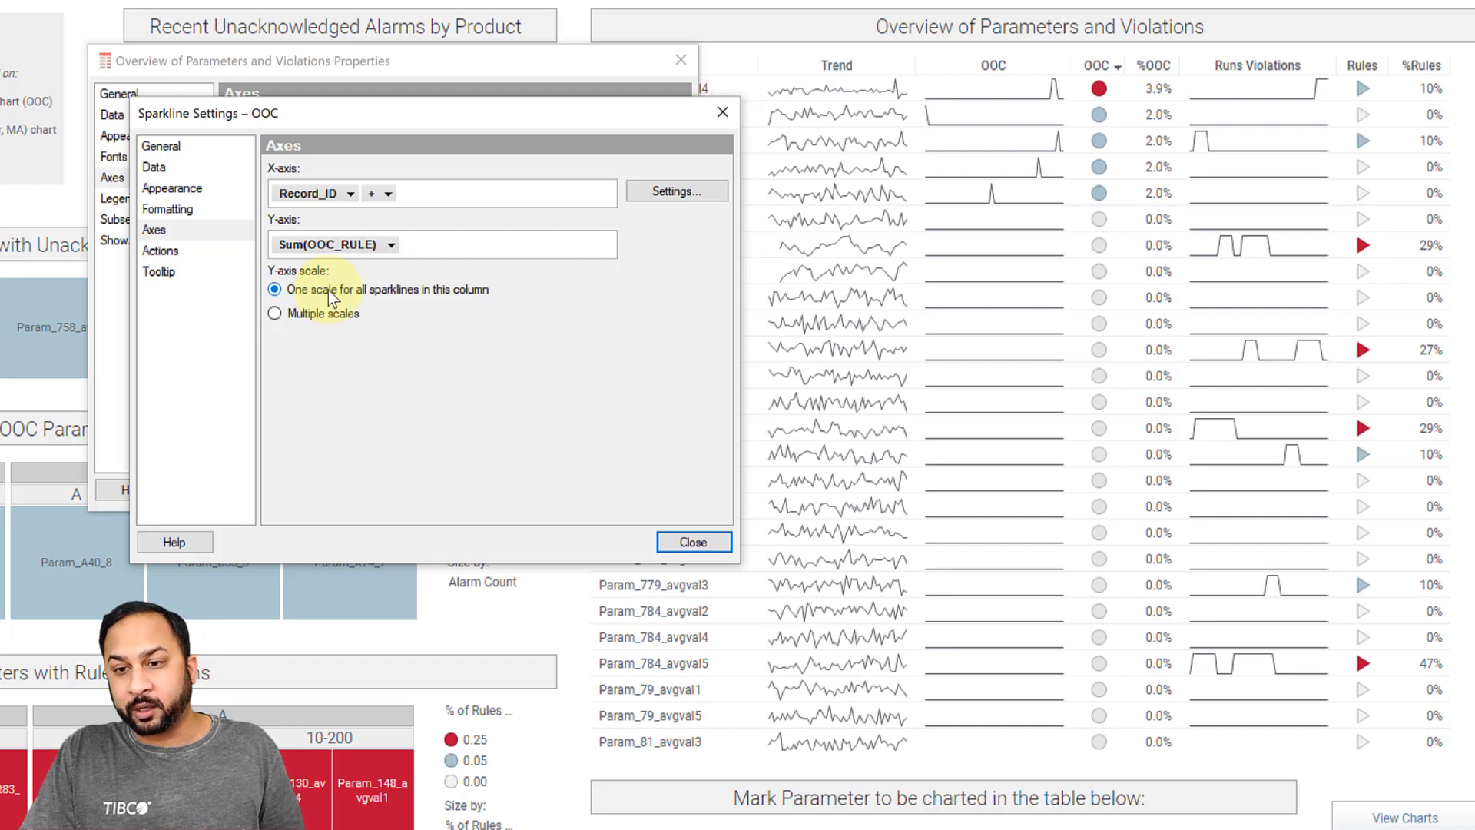
click(334, 315)
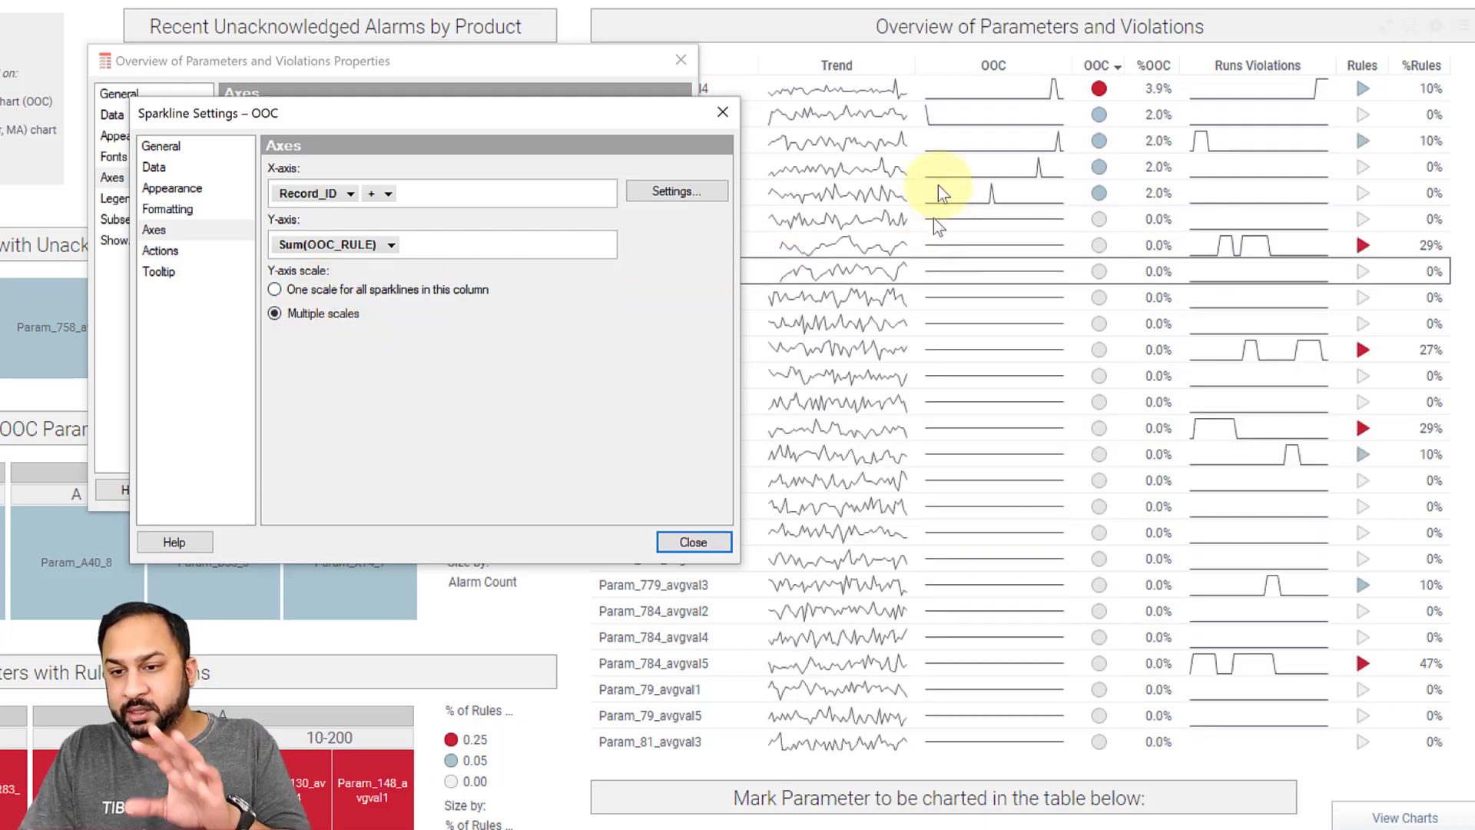
click(692, 539)
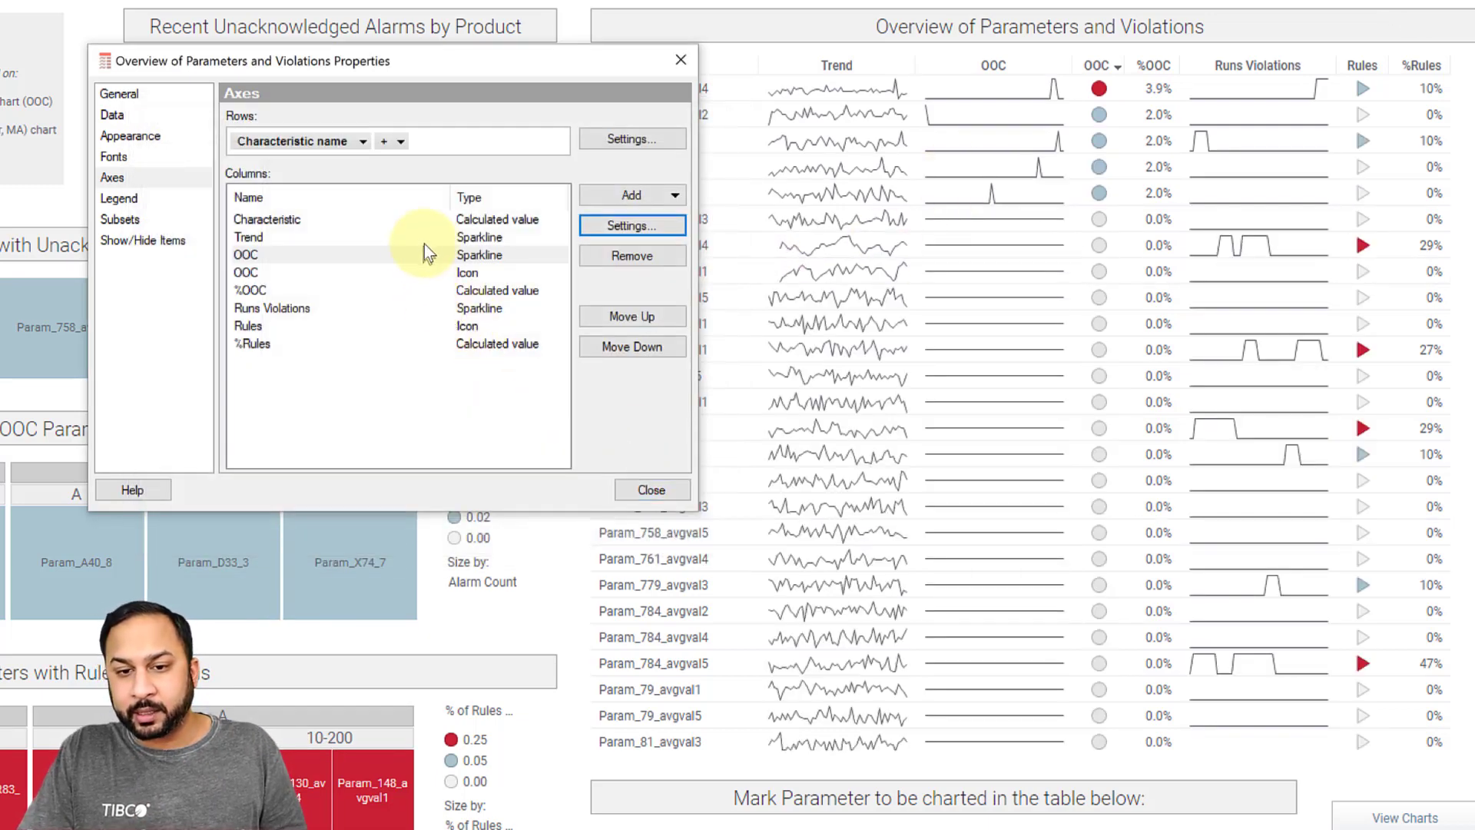
click(461, 238)
click(648, 228)
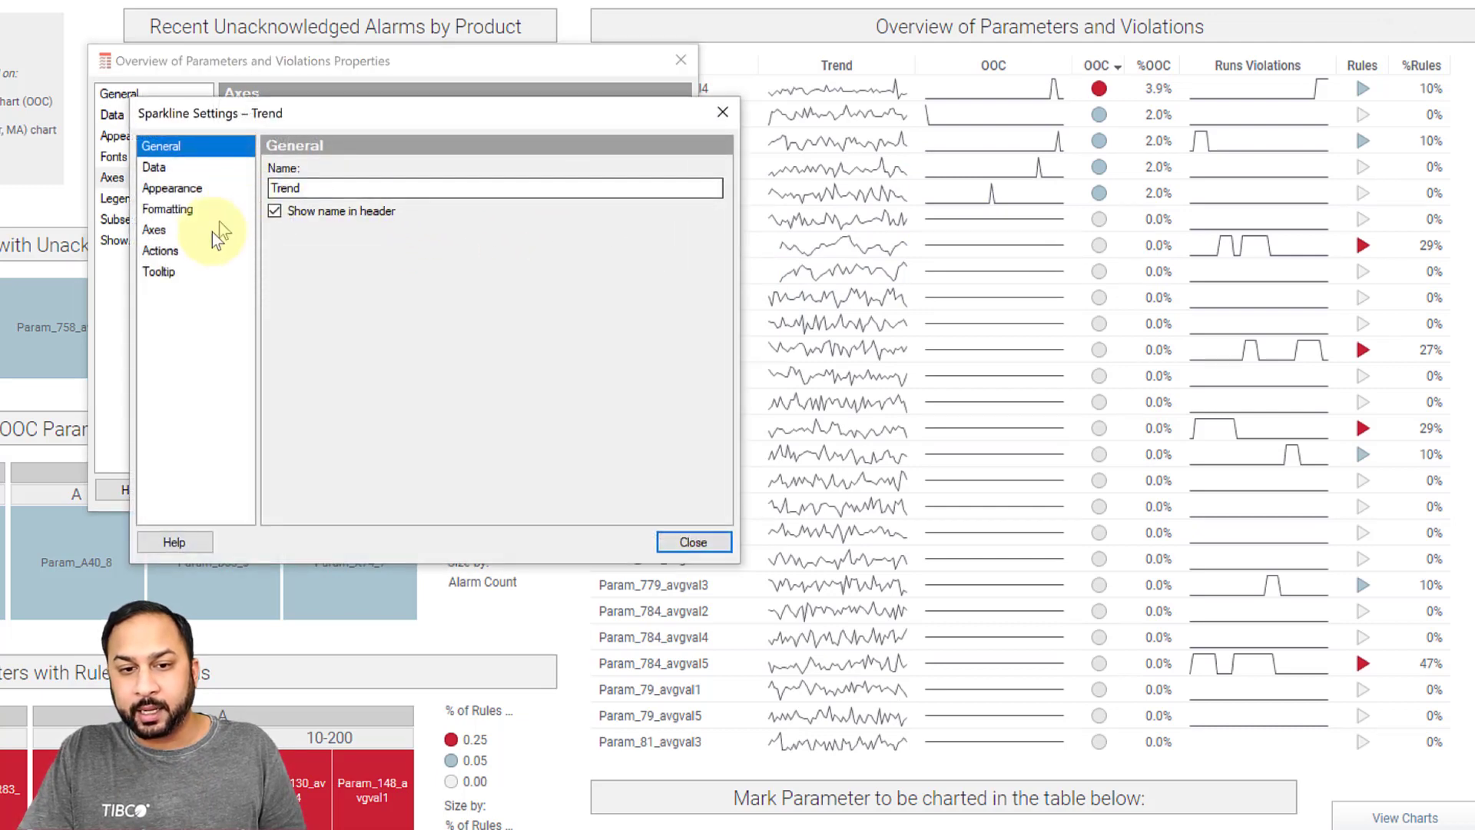
click(212, 231)
click(321, 288)
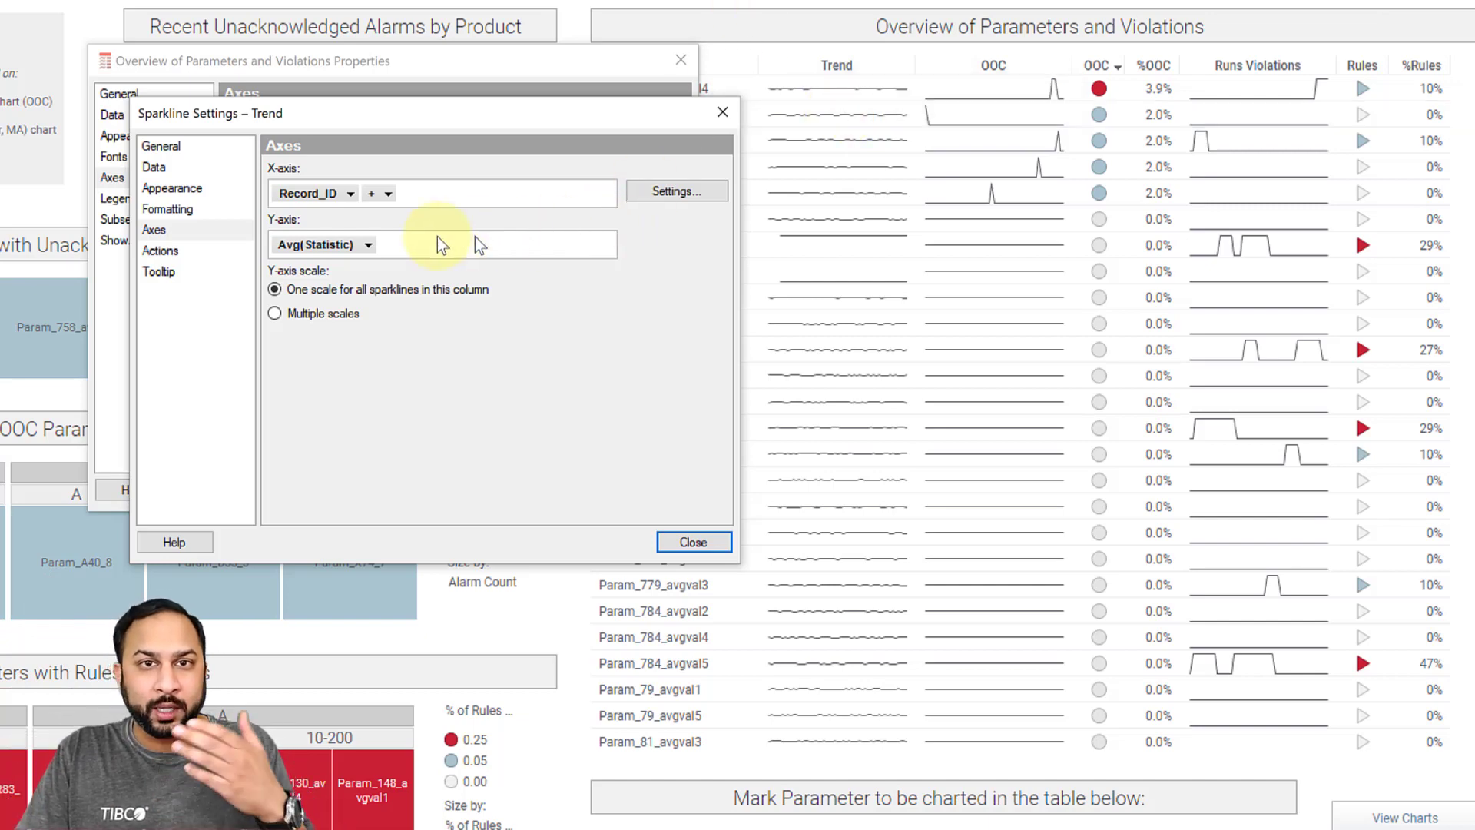
click(344, 310)
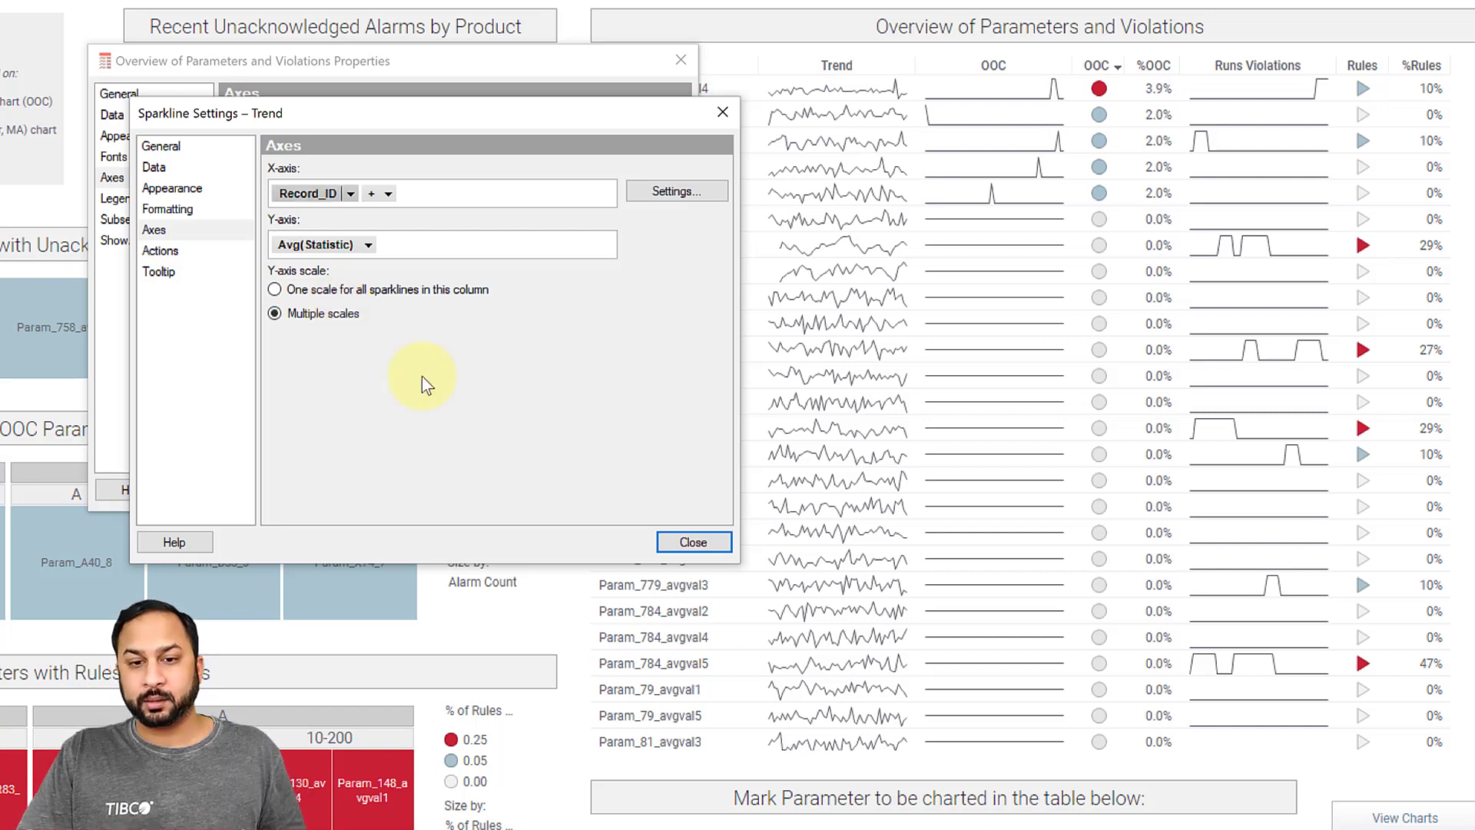
click(692, 543)
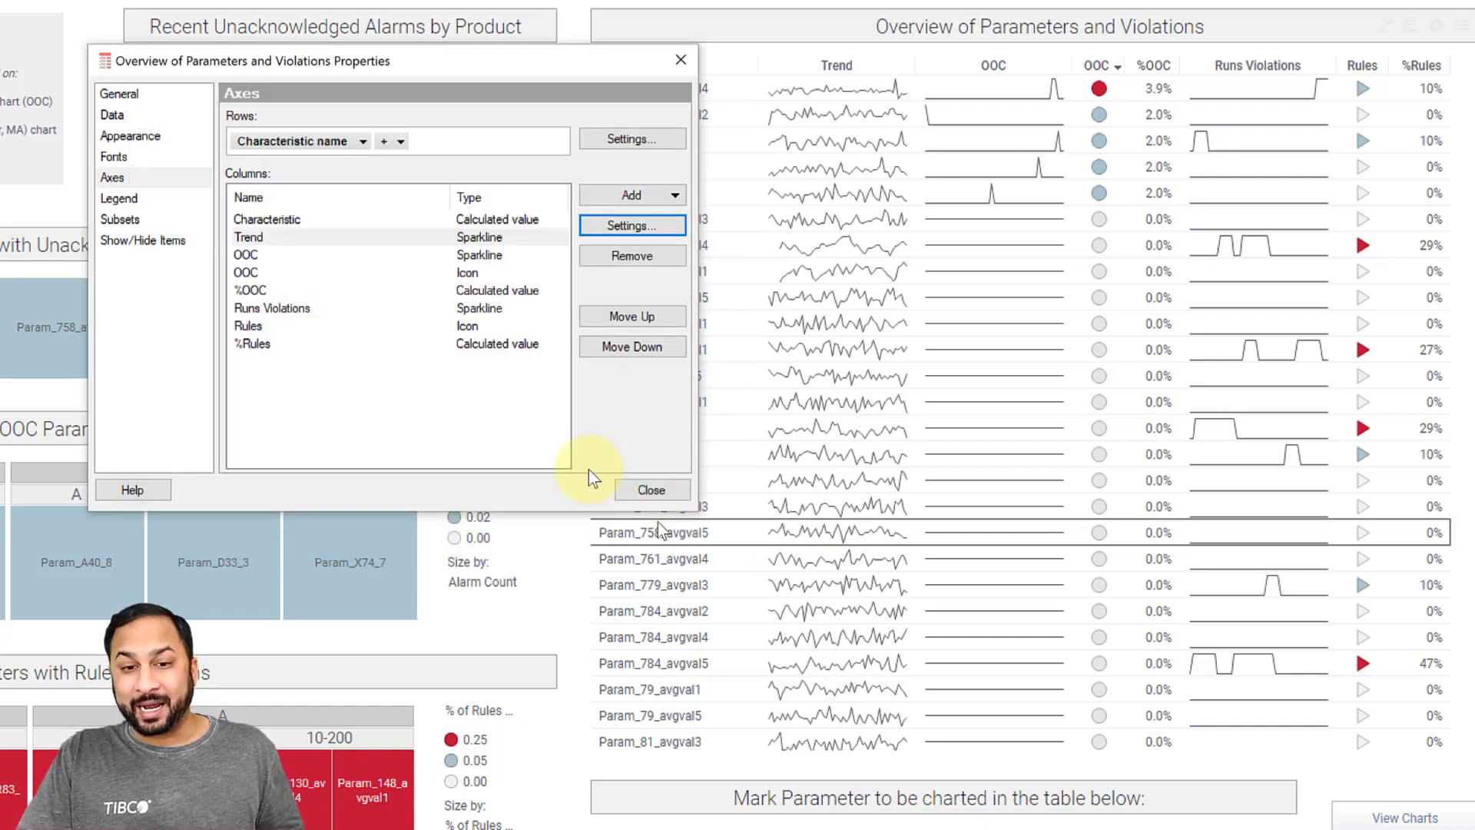
- Shrink the OOC status icons and set the Greater than 0.03 rule's icon to a circle
click(343, 274)
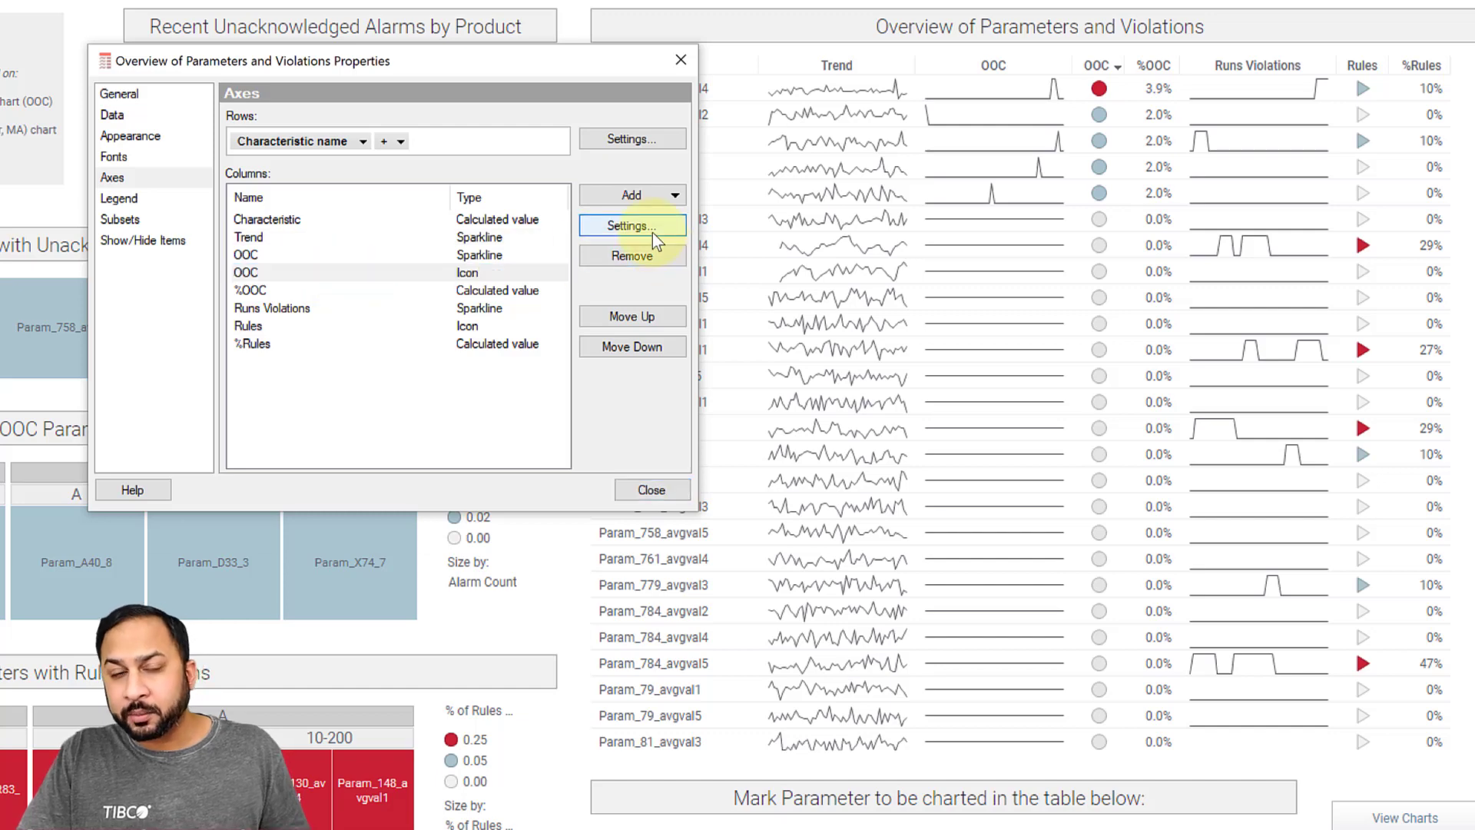
click(653, 230)
click(185, 192)
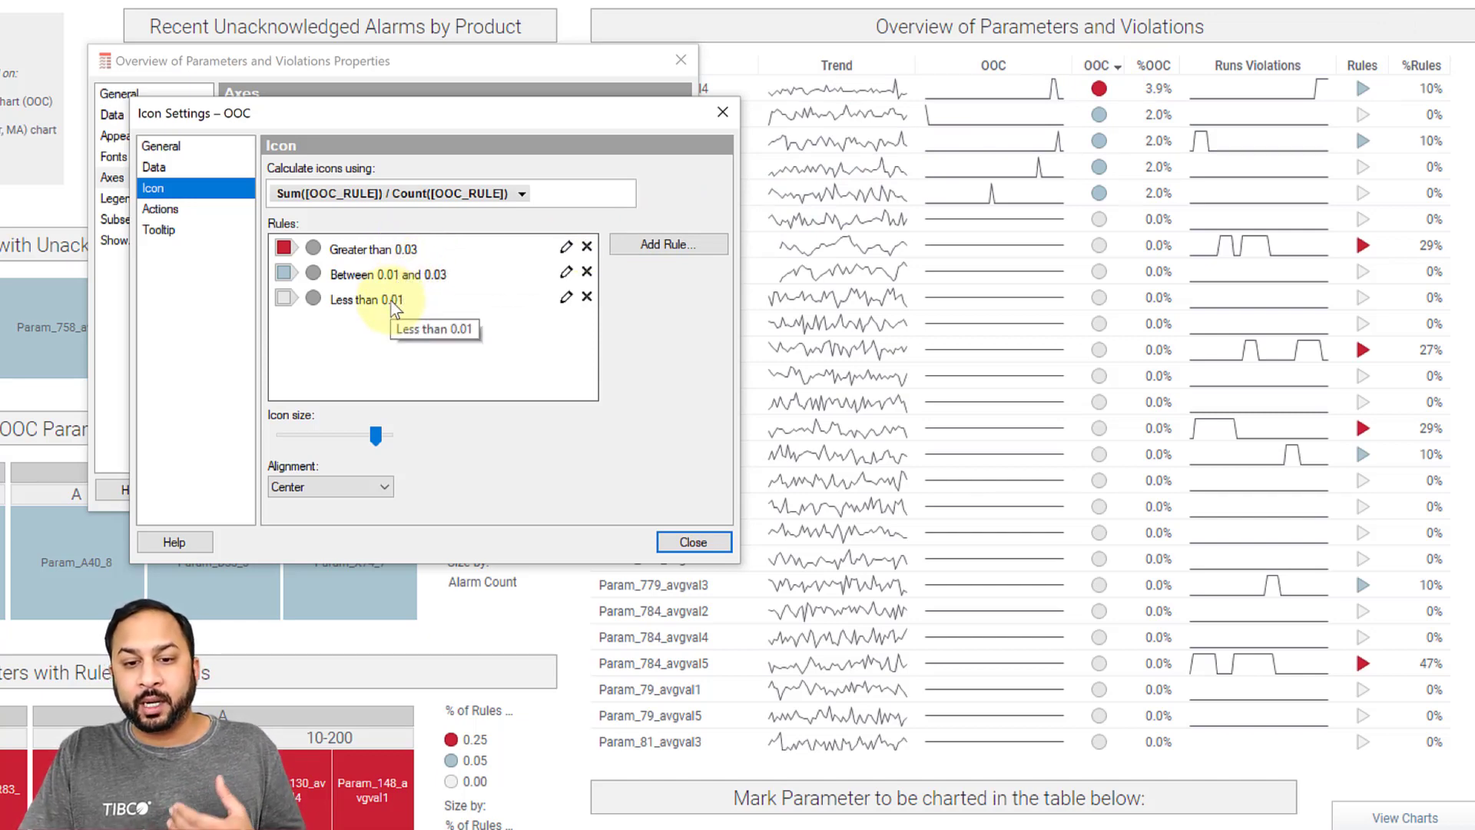
mouse_move(377, 435)
mouse_down()
mouse_move(339, 435)
mouse_move(380, 436)
mouse_up()
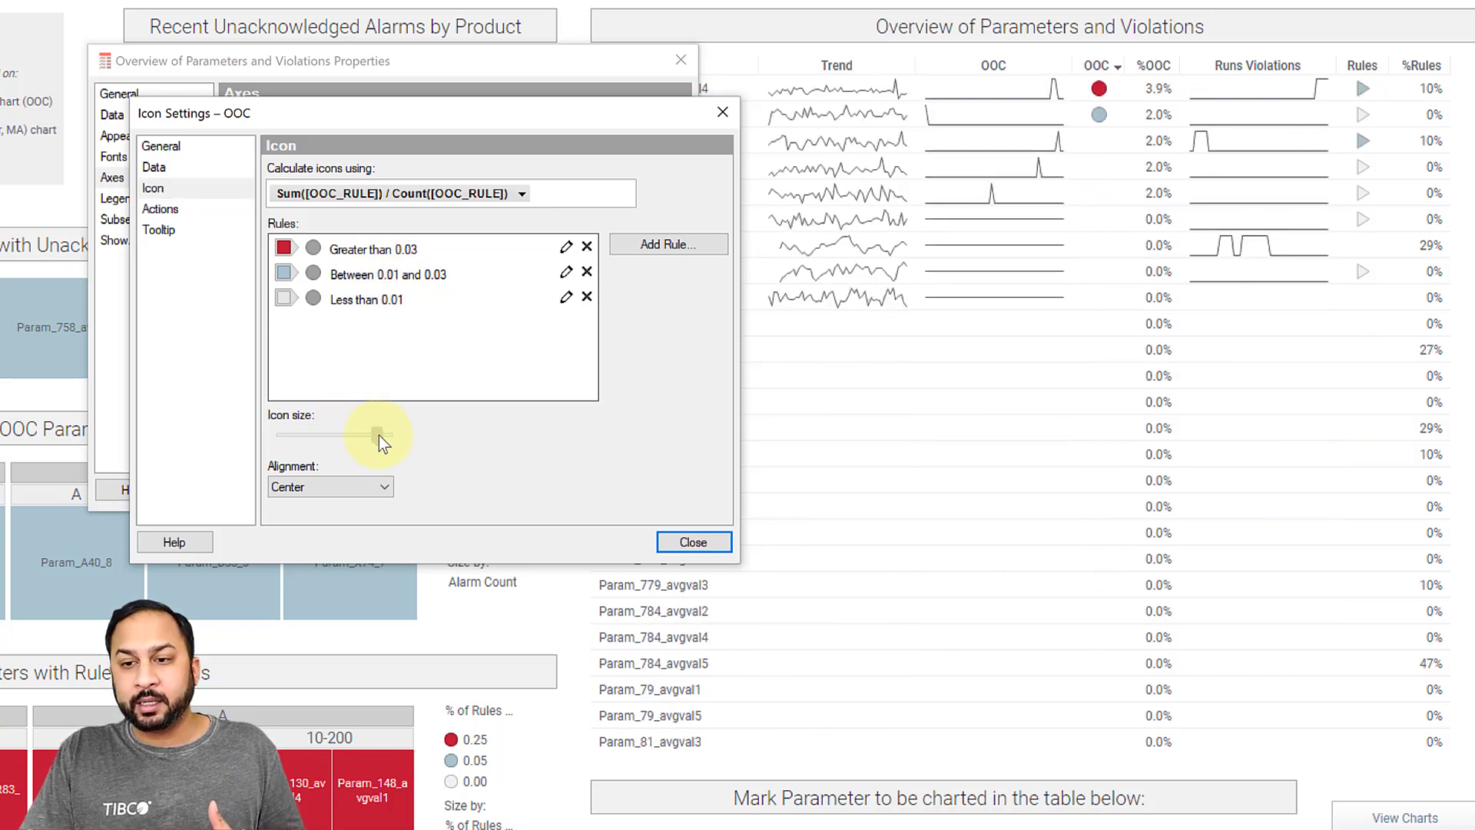
click(313, 248)
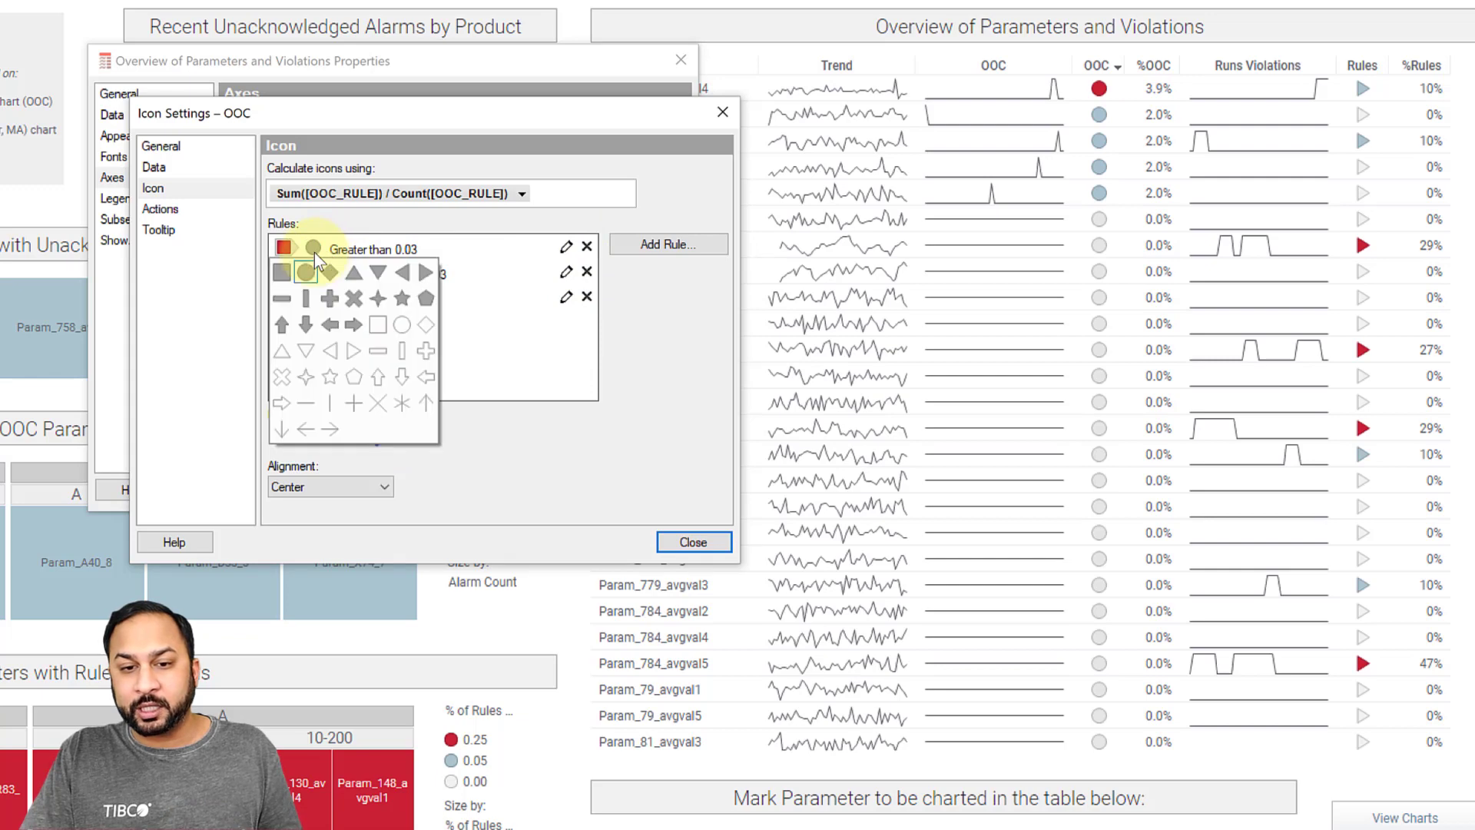
click(353, 297)
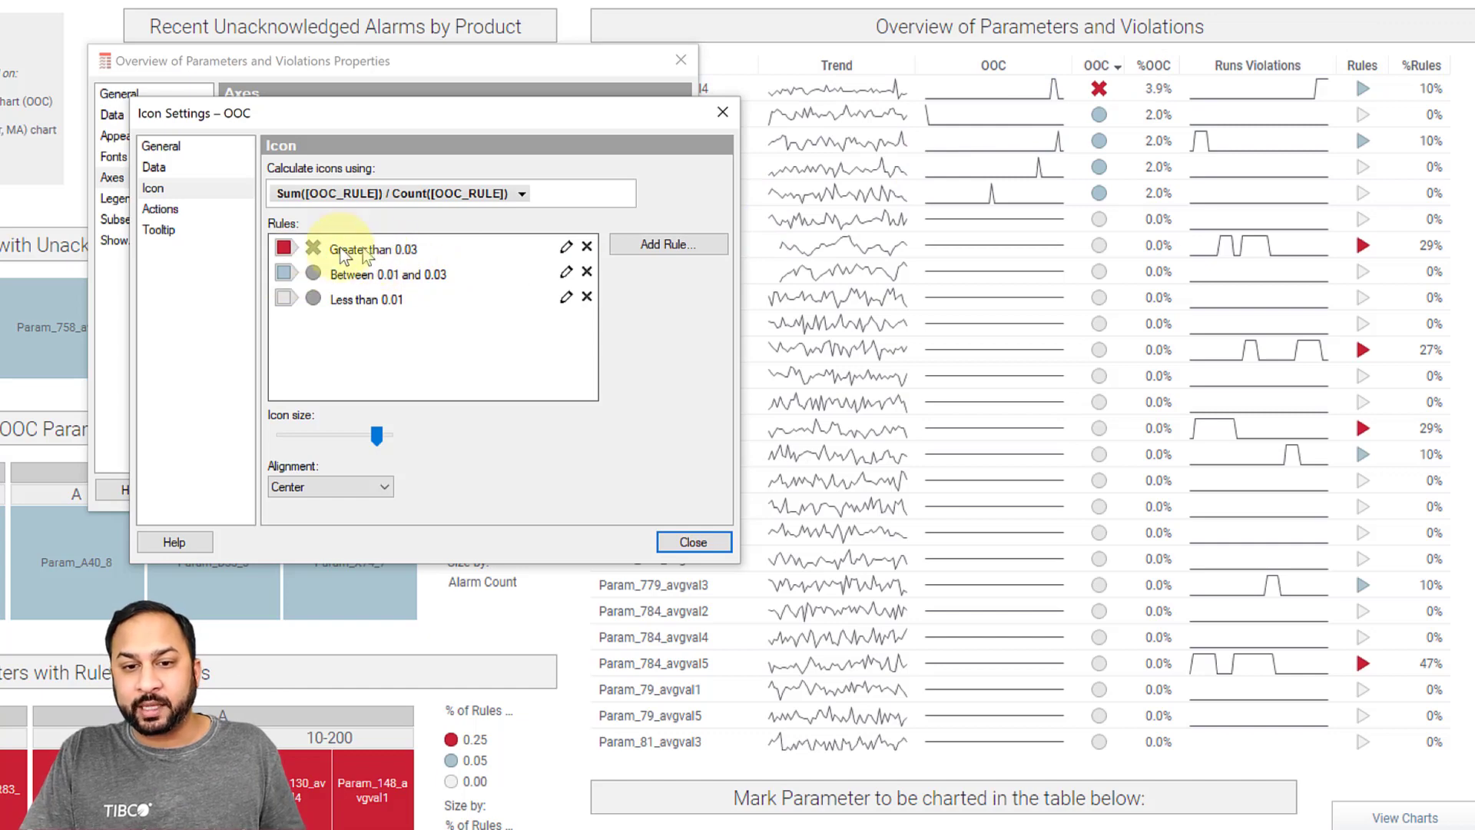
click(315, 247)
click(307, 271)
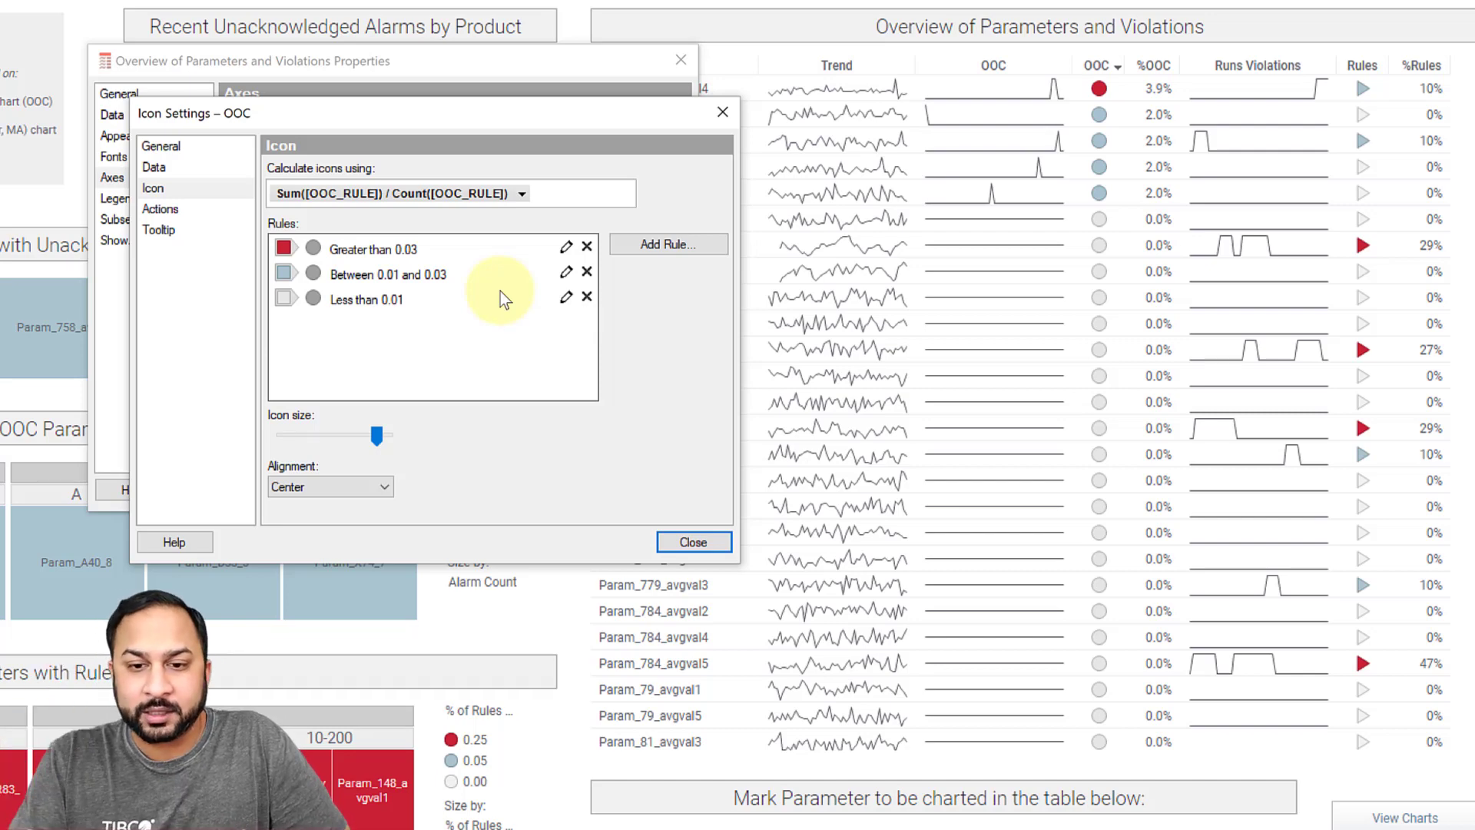
- Try a Boolean expression rule type on the Between 0.01 and 0.03 rule, then discard it
click(566, 271)
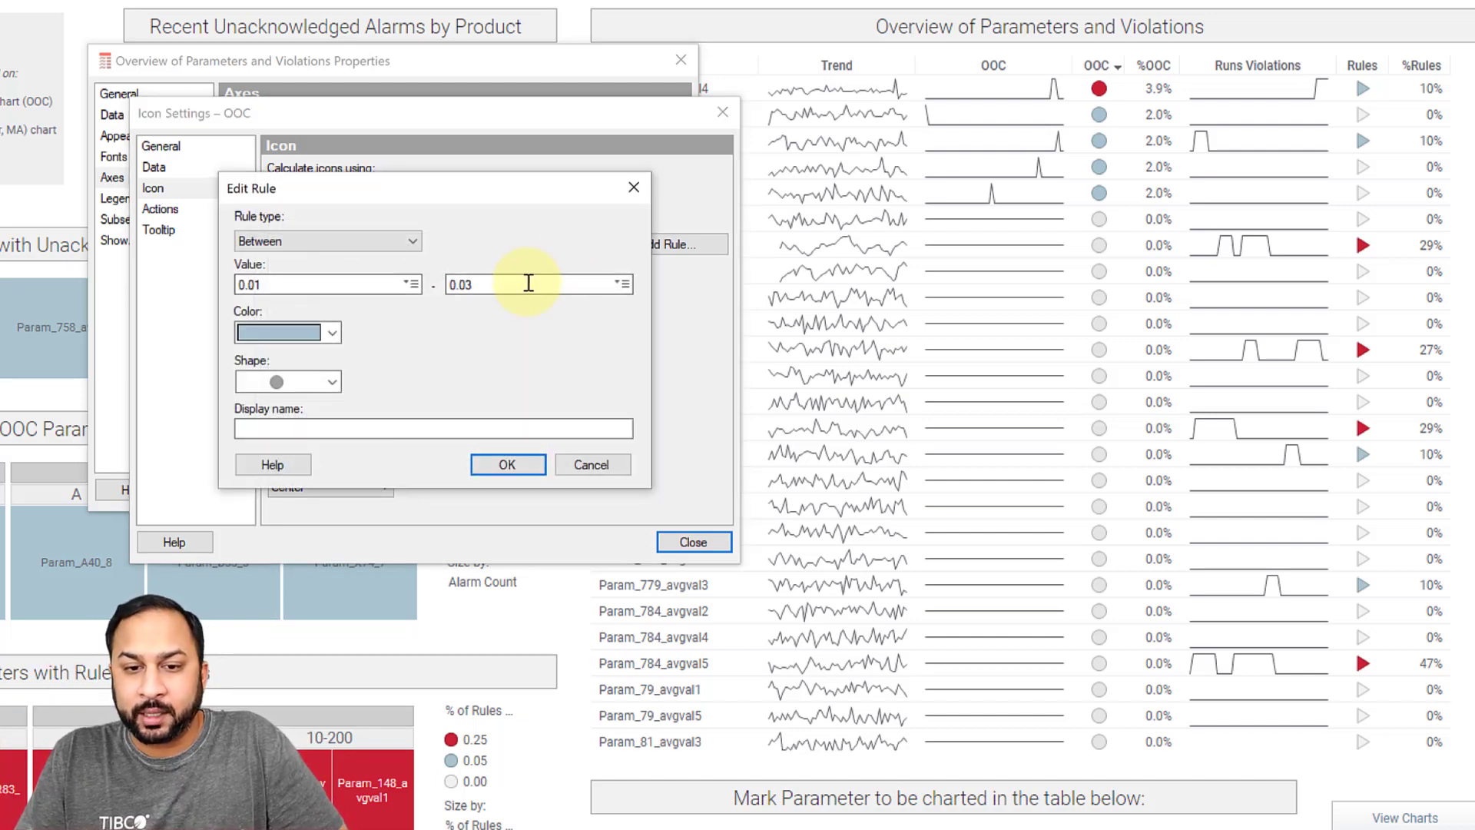
click(404, 243)
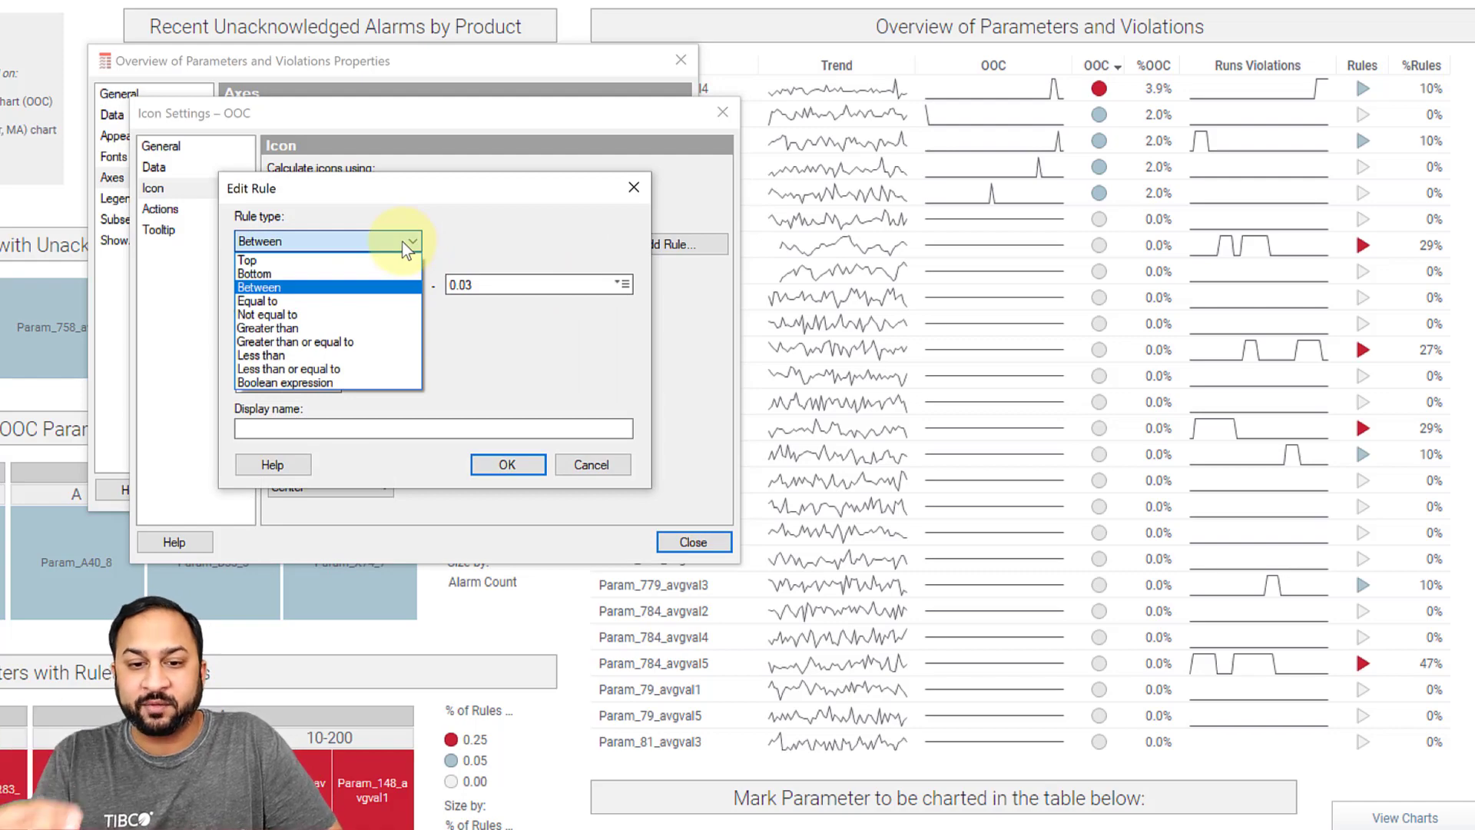
click(343, 382)
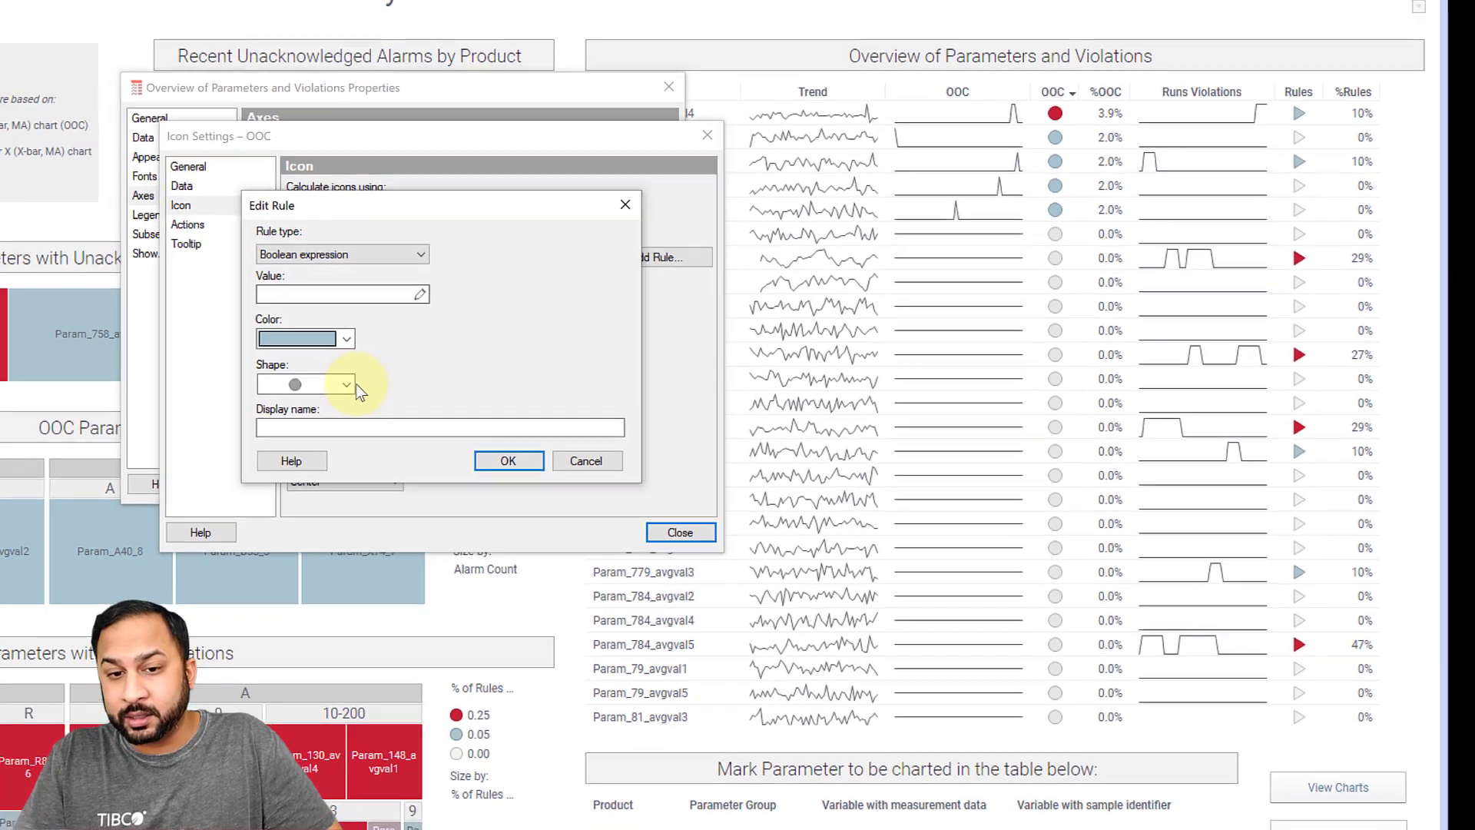
click(421, 297)
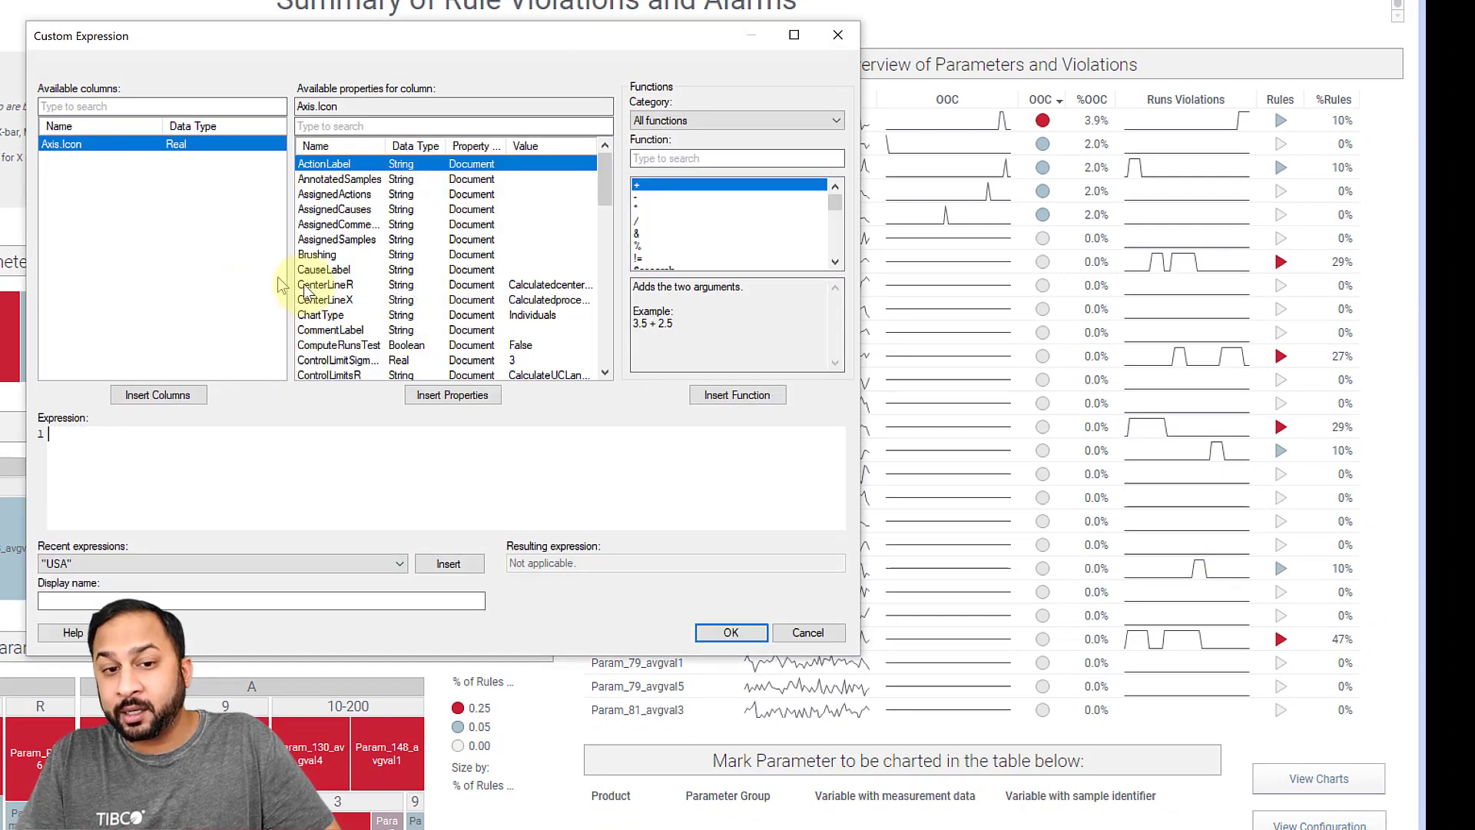
click(783, 633)
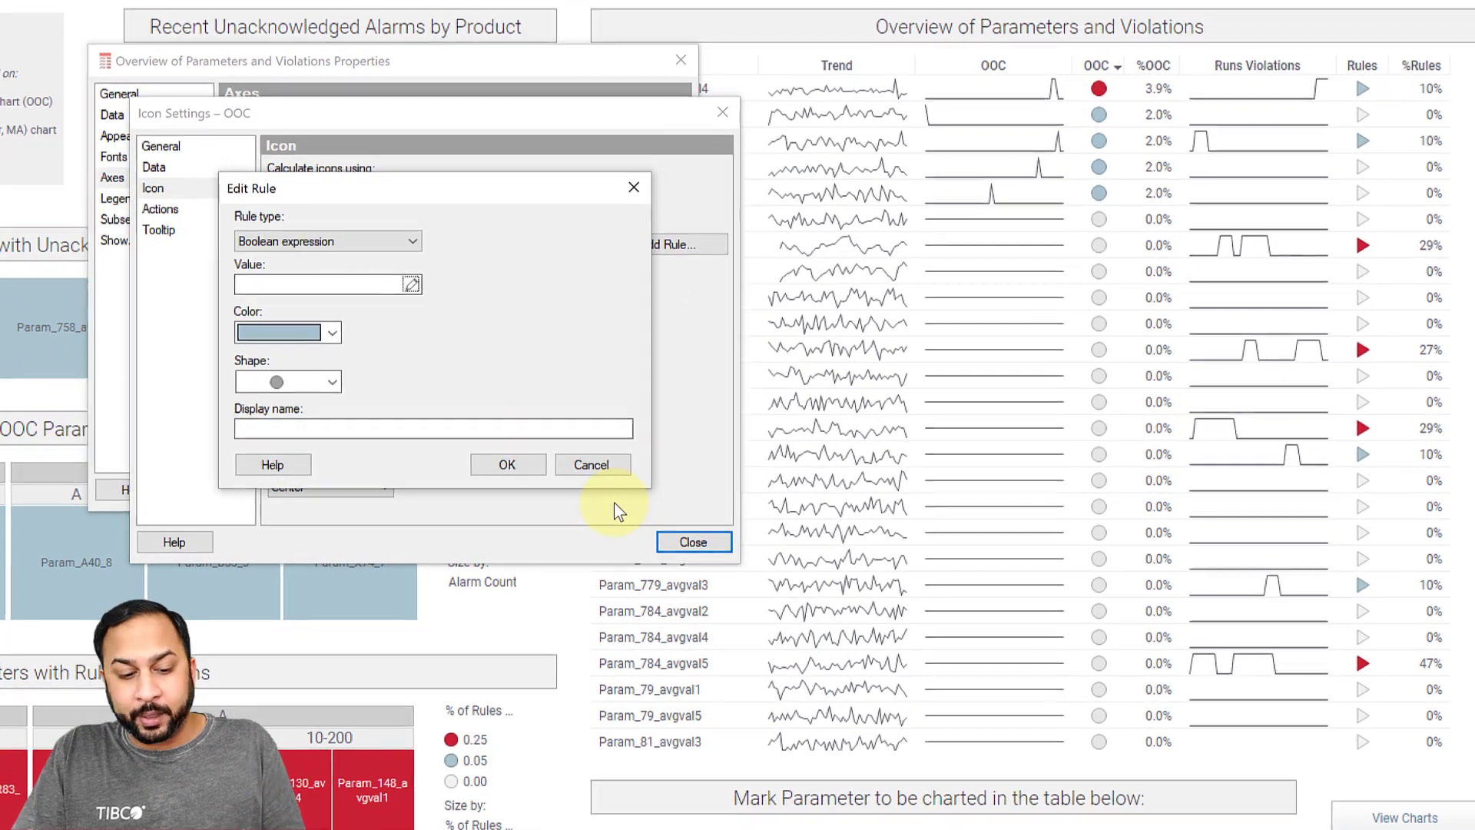
click(613, 466)
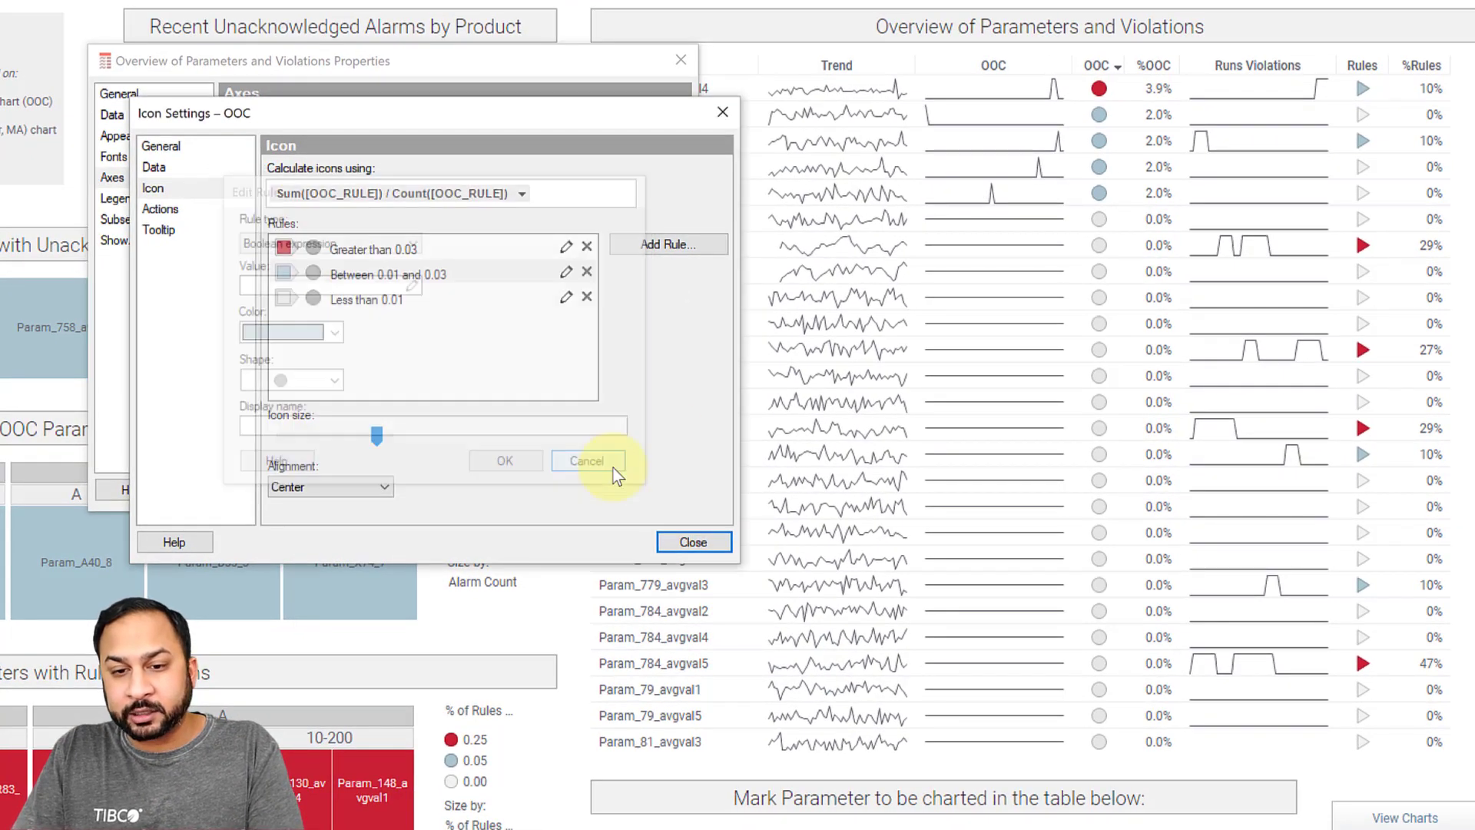
- Keep the Between rule unchanged and close the OOC icon settings and table properties
click(566, 273)
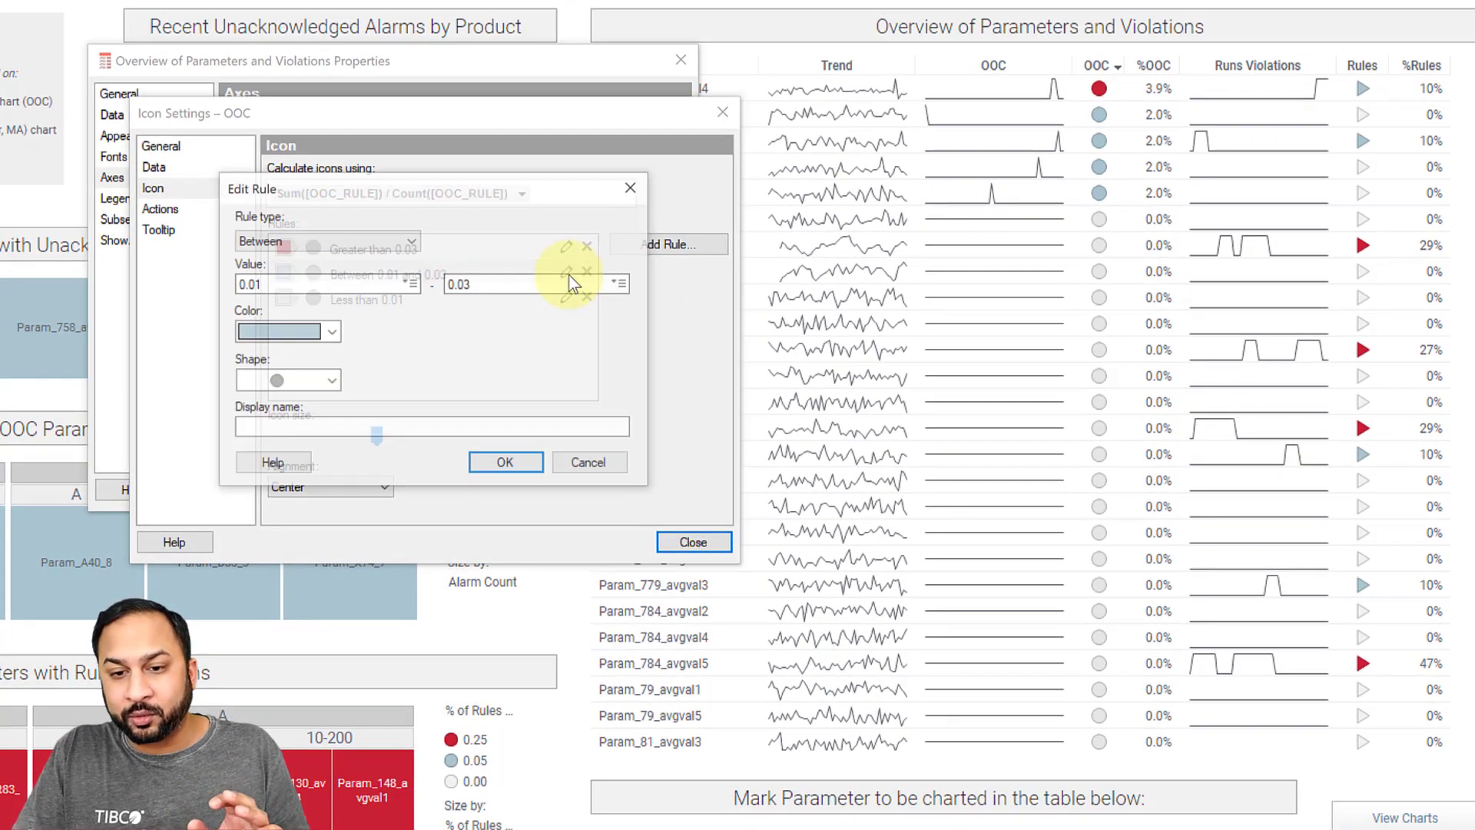
click(375, 245)
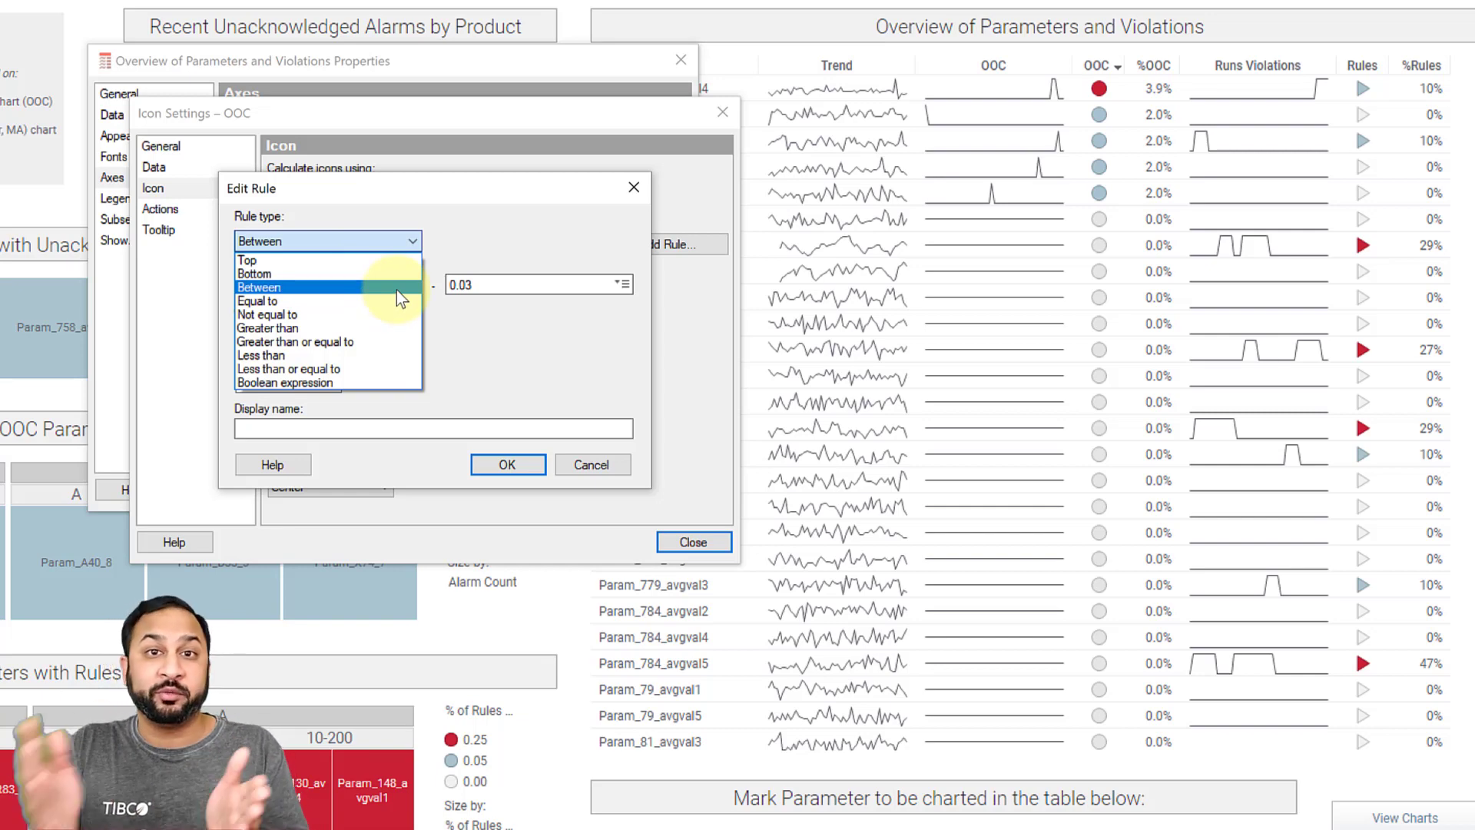
click(617, 462)
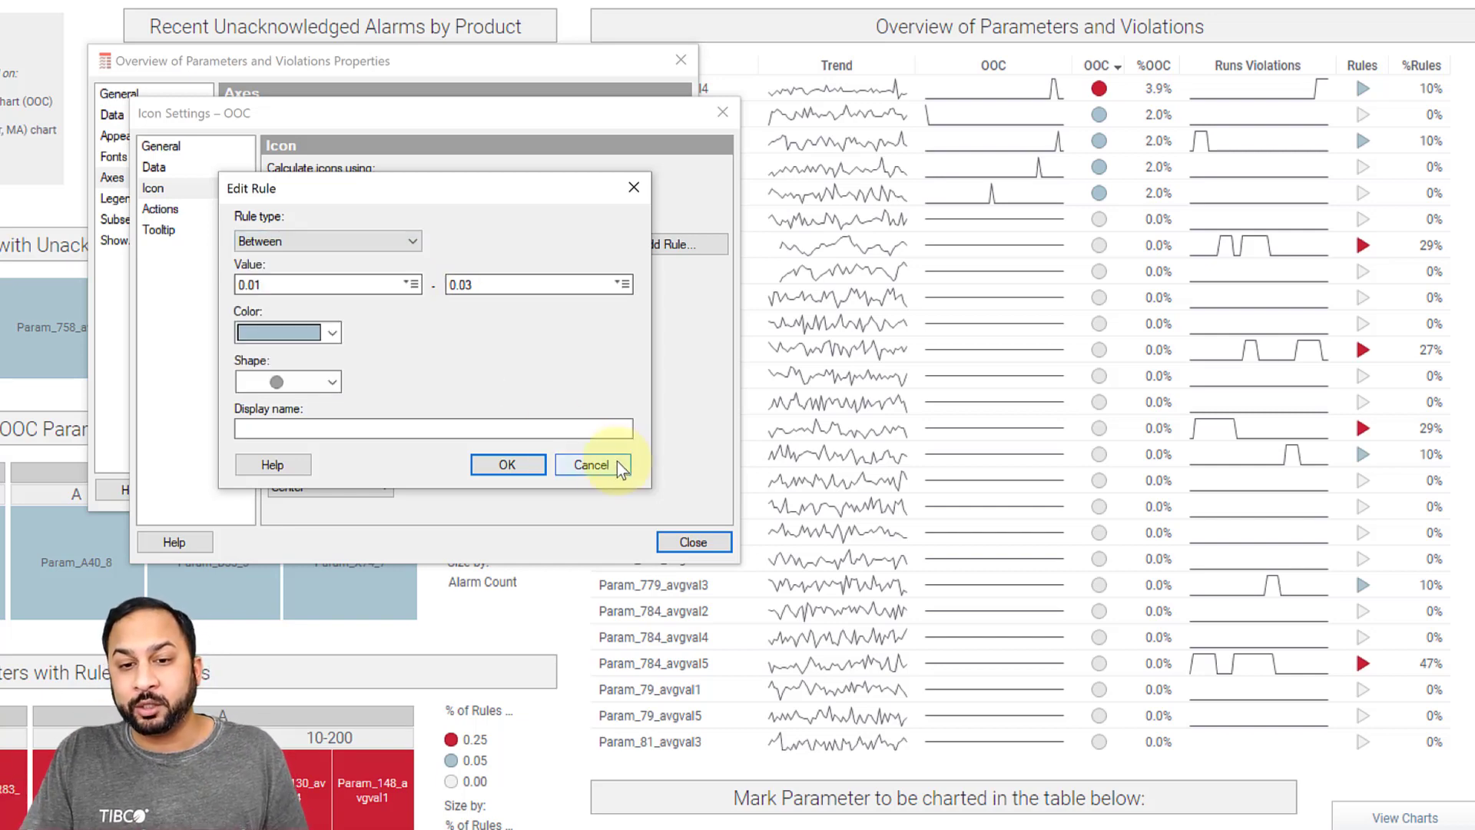
click(616, 462)
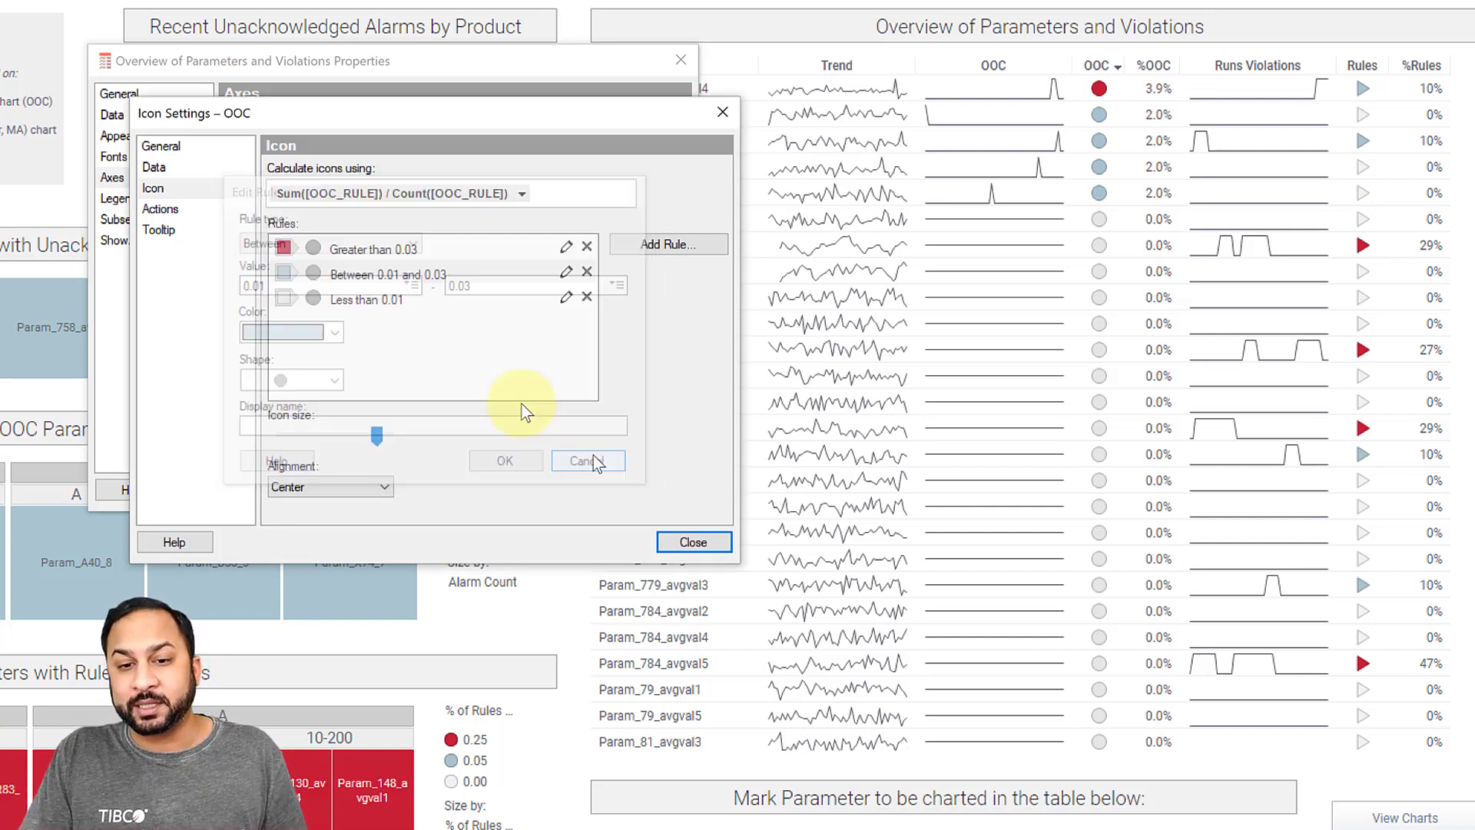
click(692, 542)
click(649, 491)
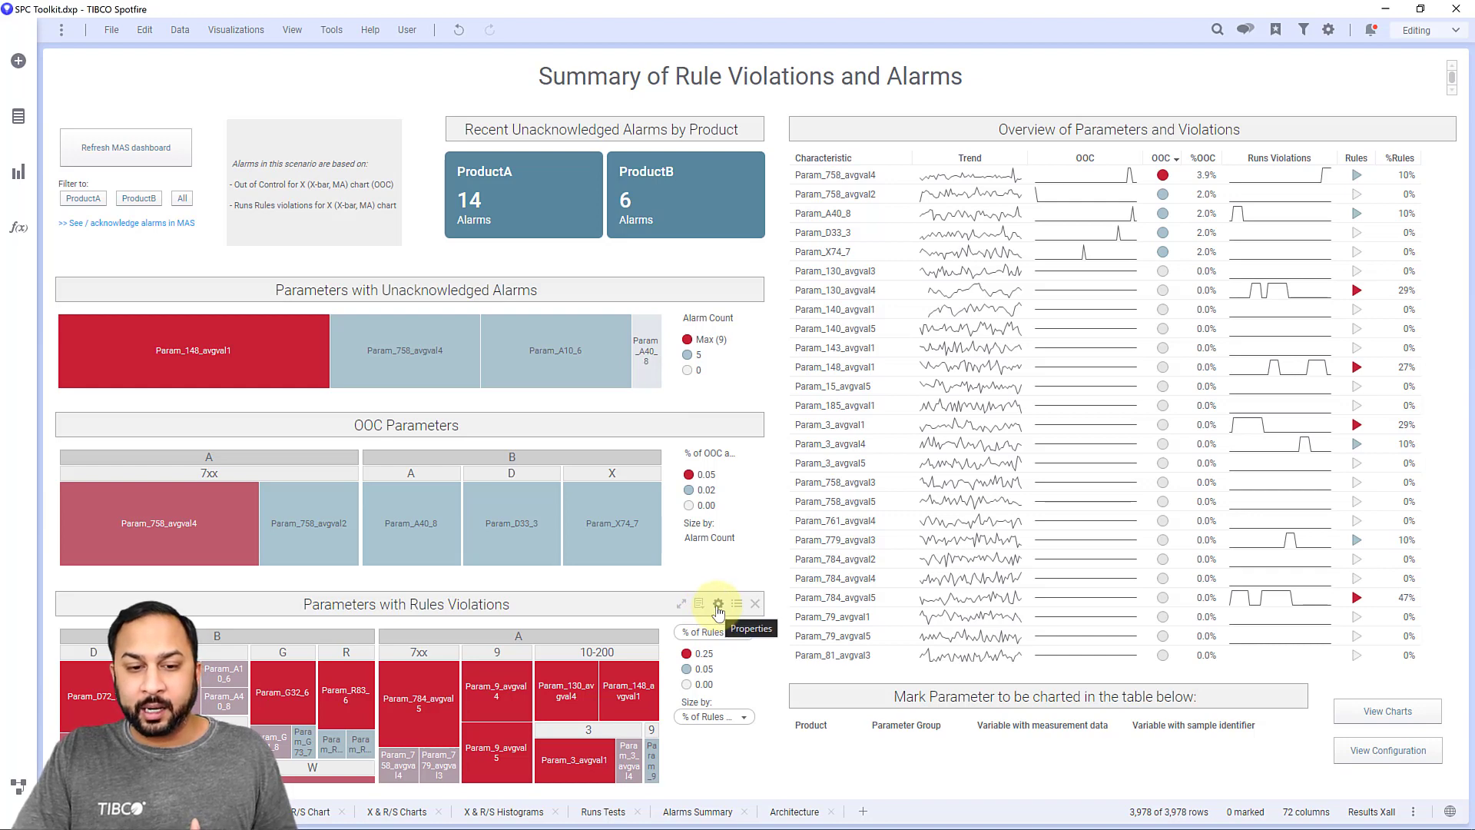
- Switch the OOC Parameters treemap's color mode to Segments and add a 0.04 break point
click(719, 425)
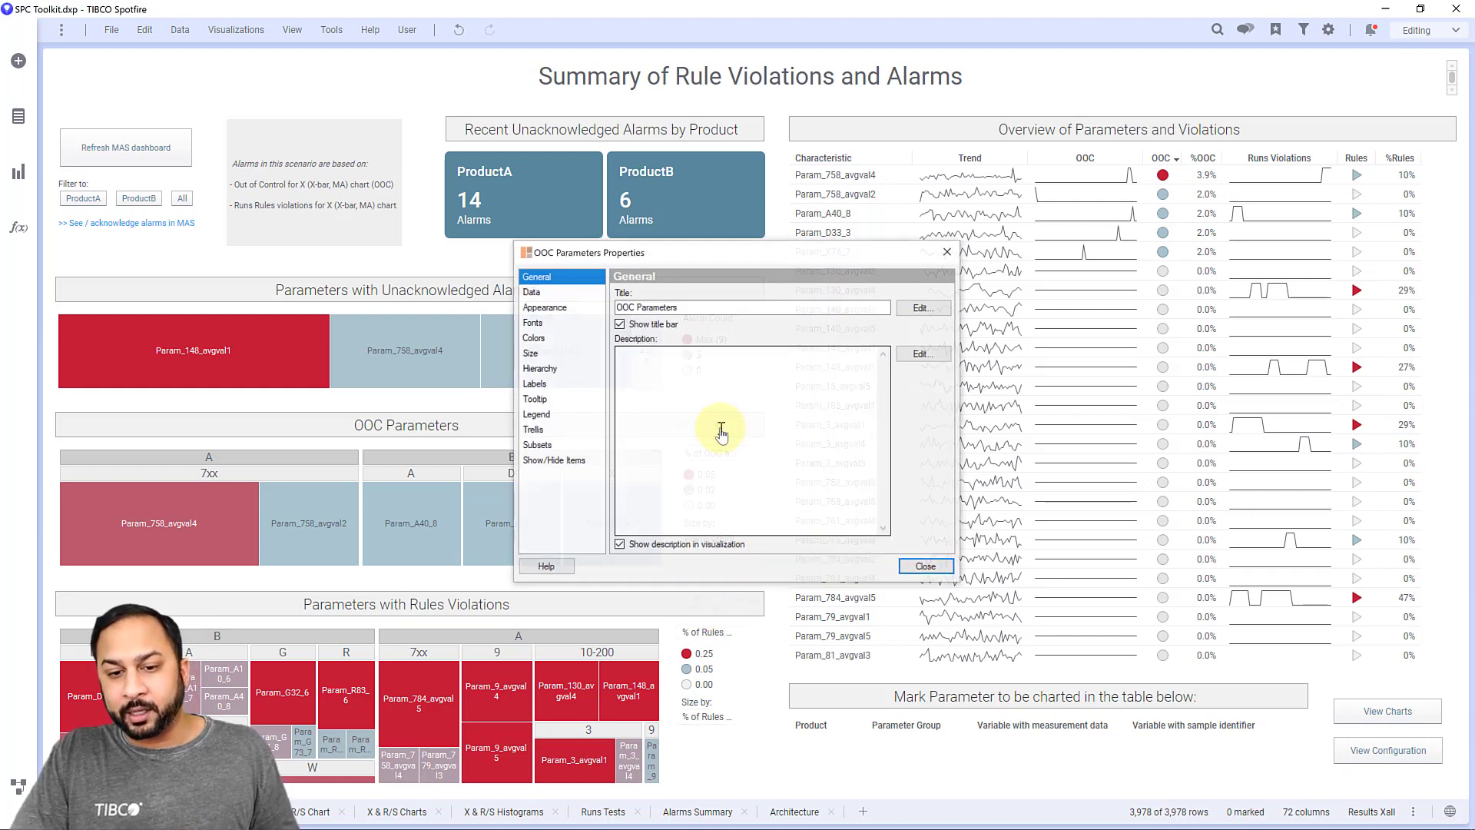
click(554, 338)
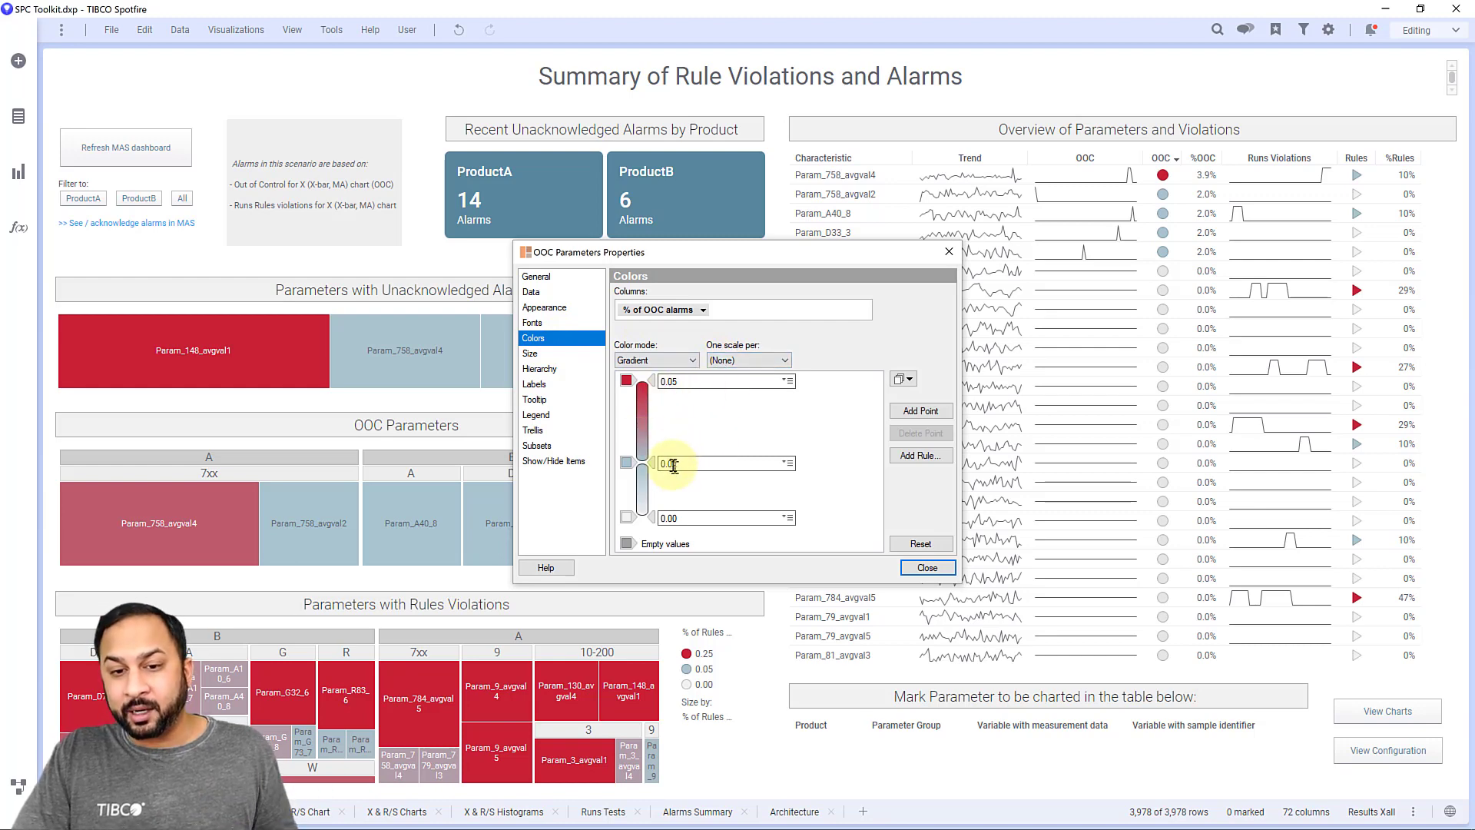
drag(693, 257, 508, 205)
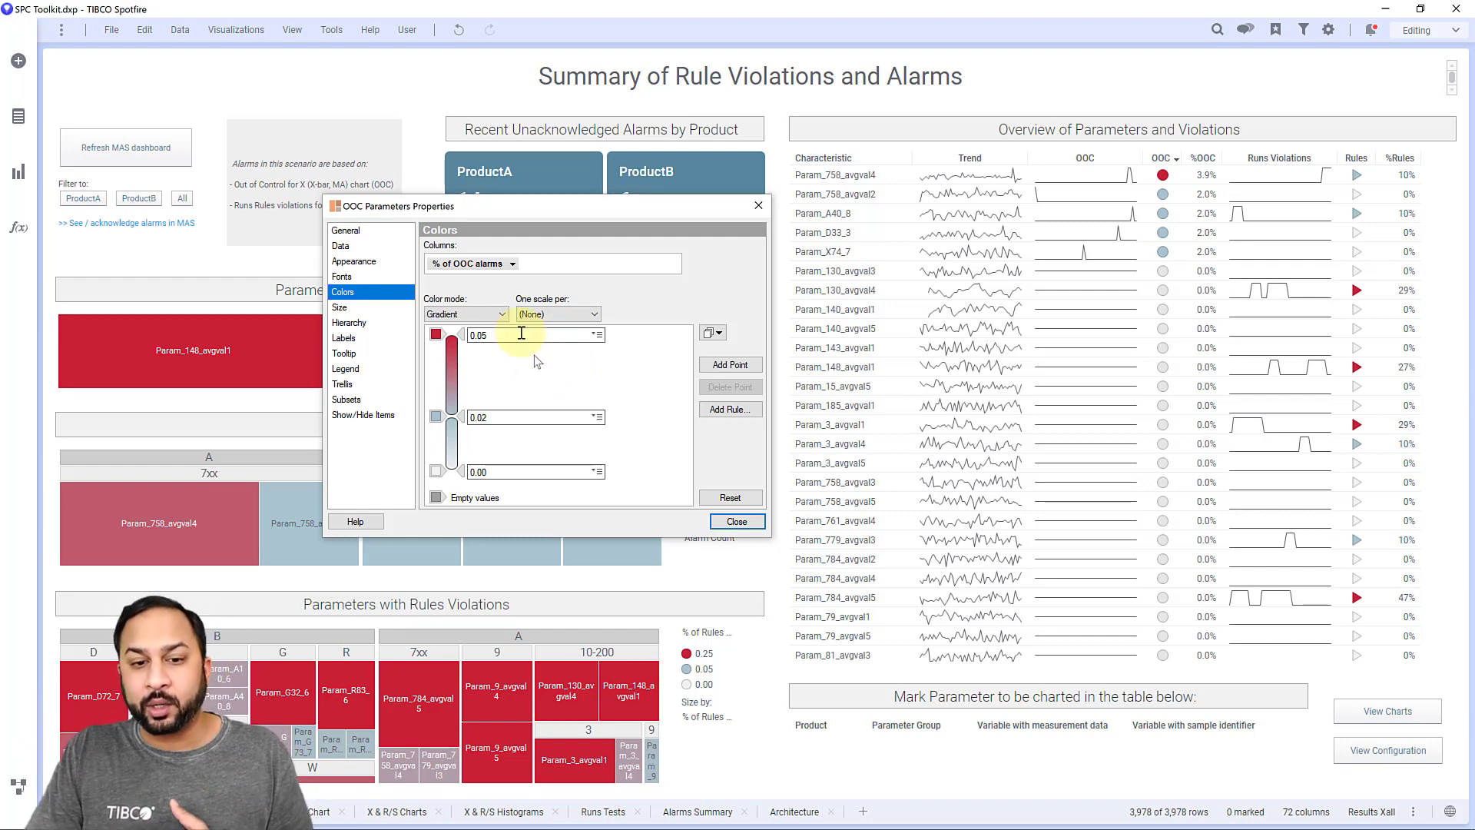
click(482, 314)
click(478, 337)
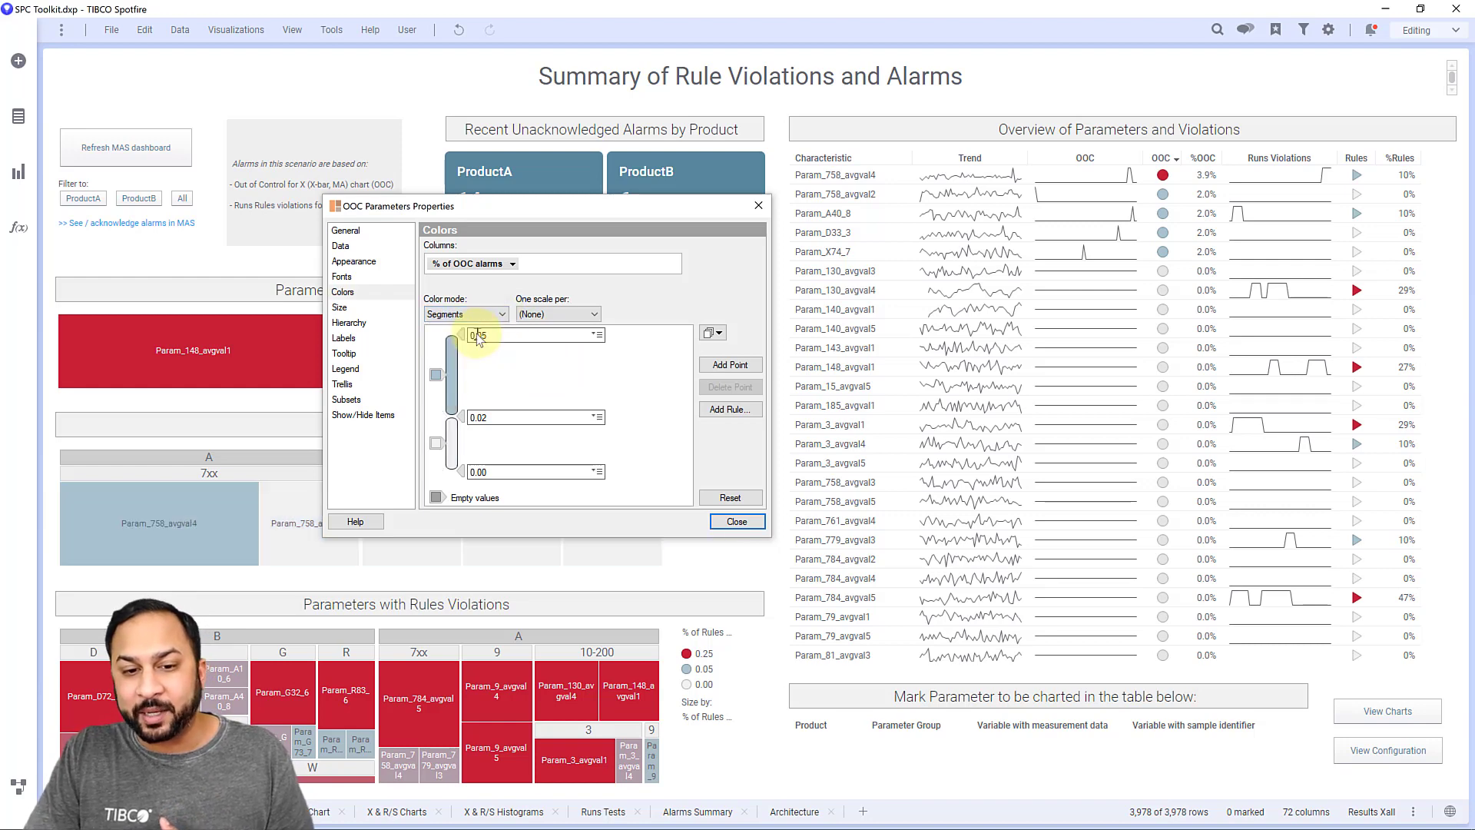
click(729, 365)
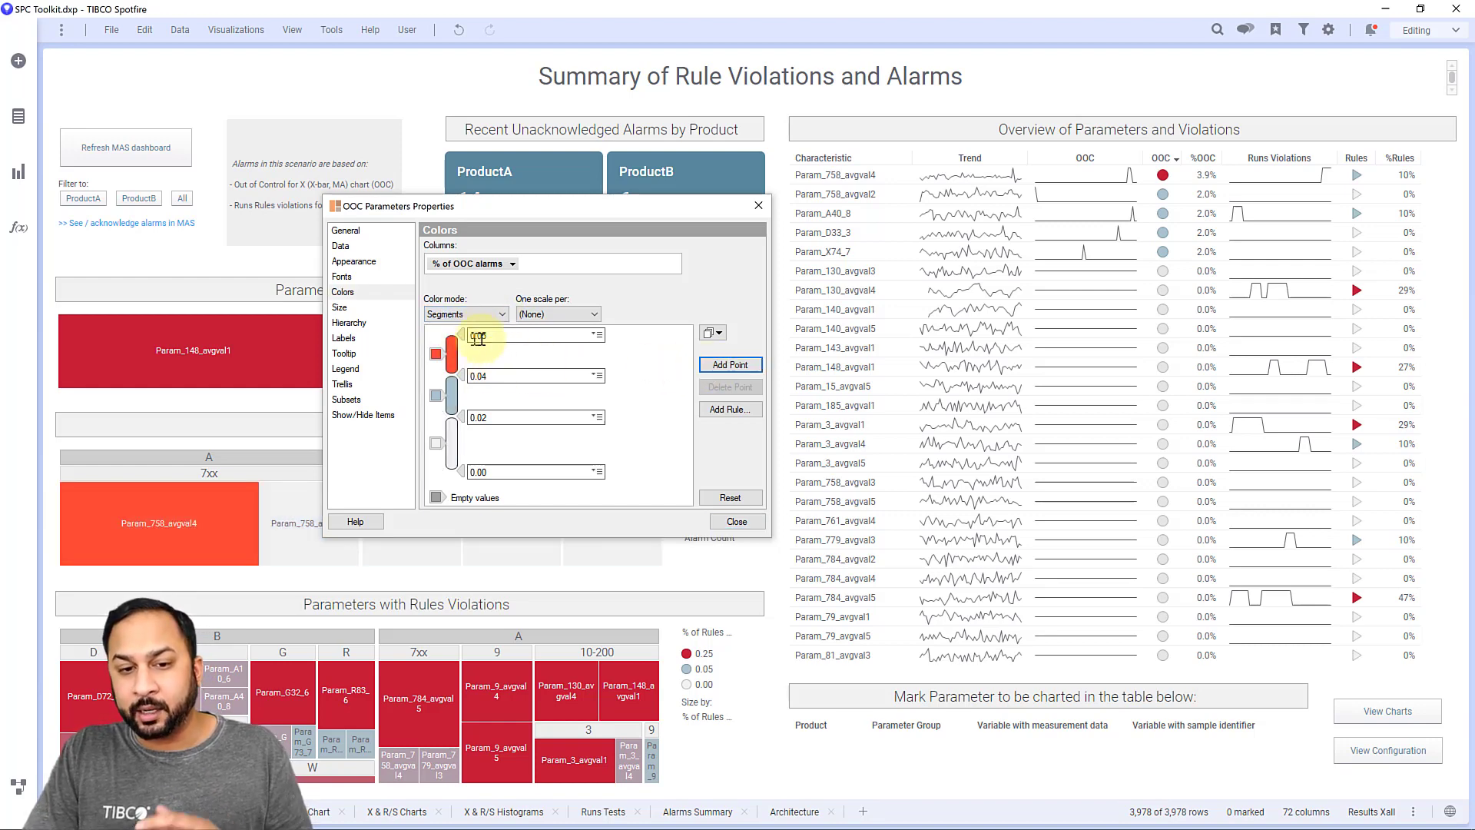
double_click(480, 375)
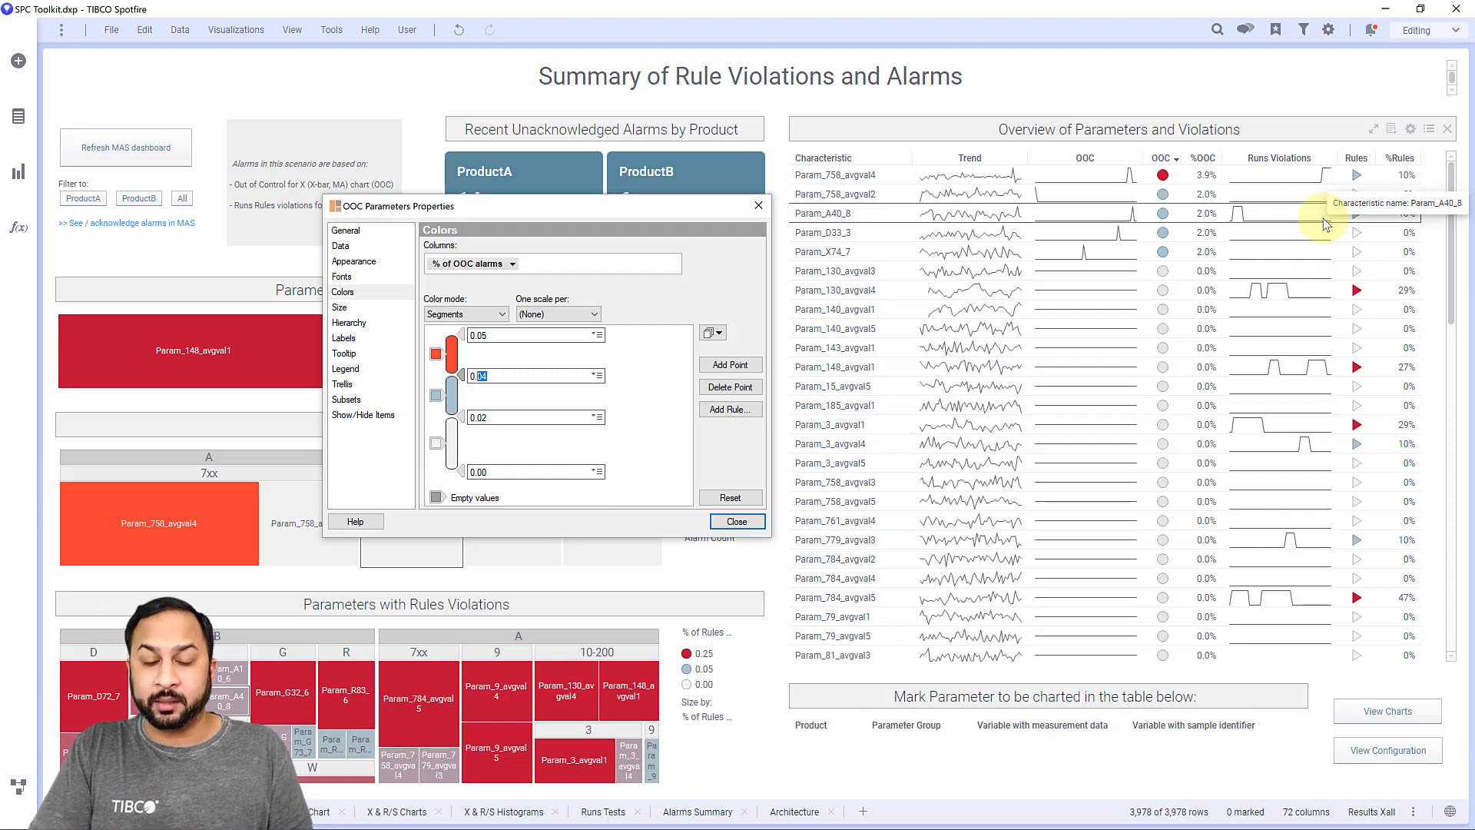
click(736, 522)
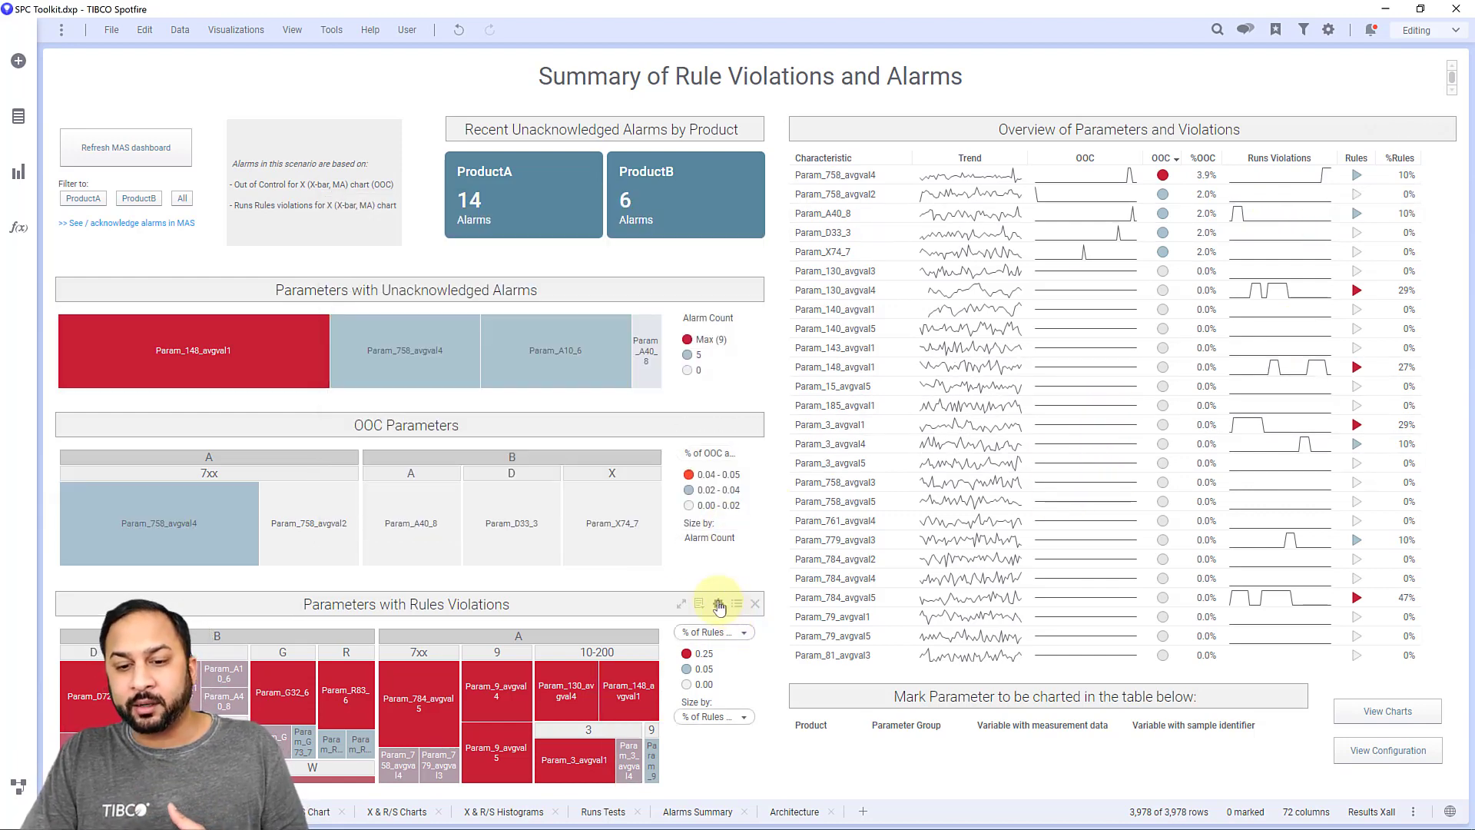
- Open the overview table's Properties, select the Rules column, and show its Icon settings page
click(718, 605)
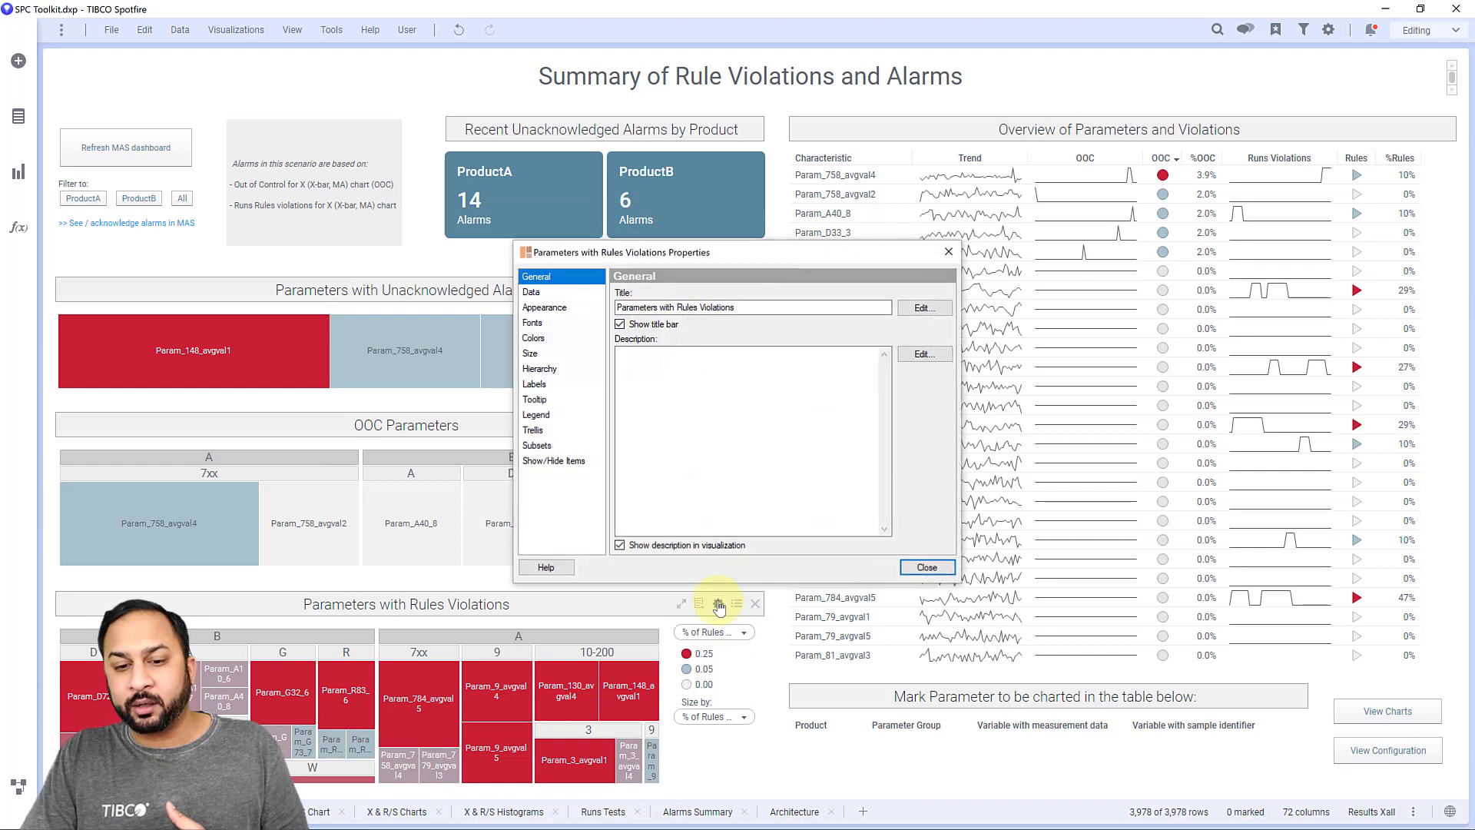
click(928, 570)
right_click(1357, 158)
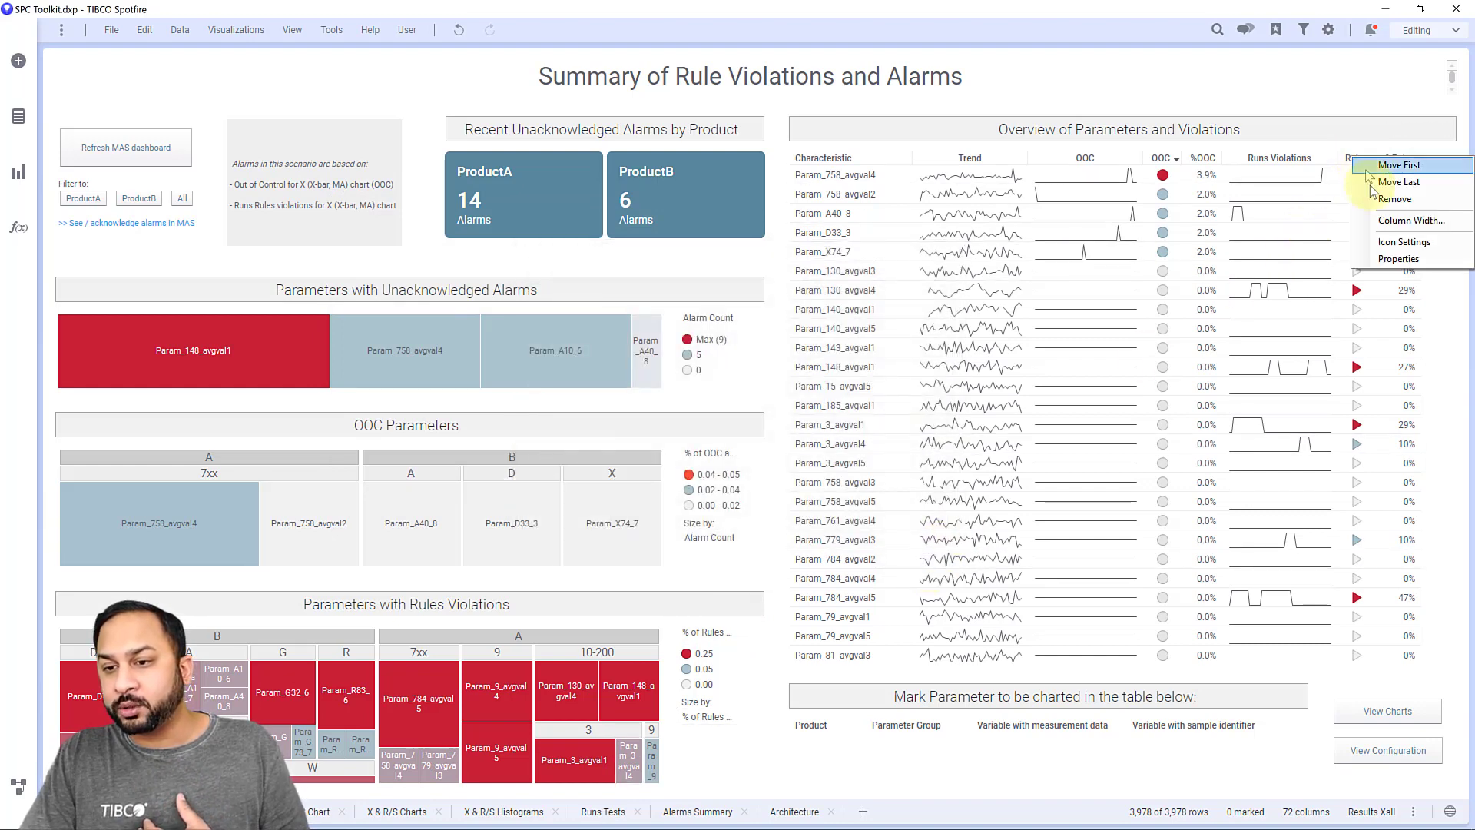
right_click(1351, 160)
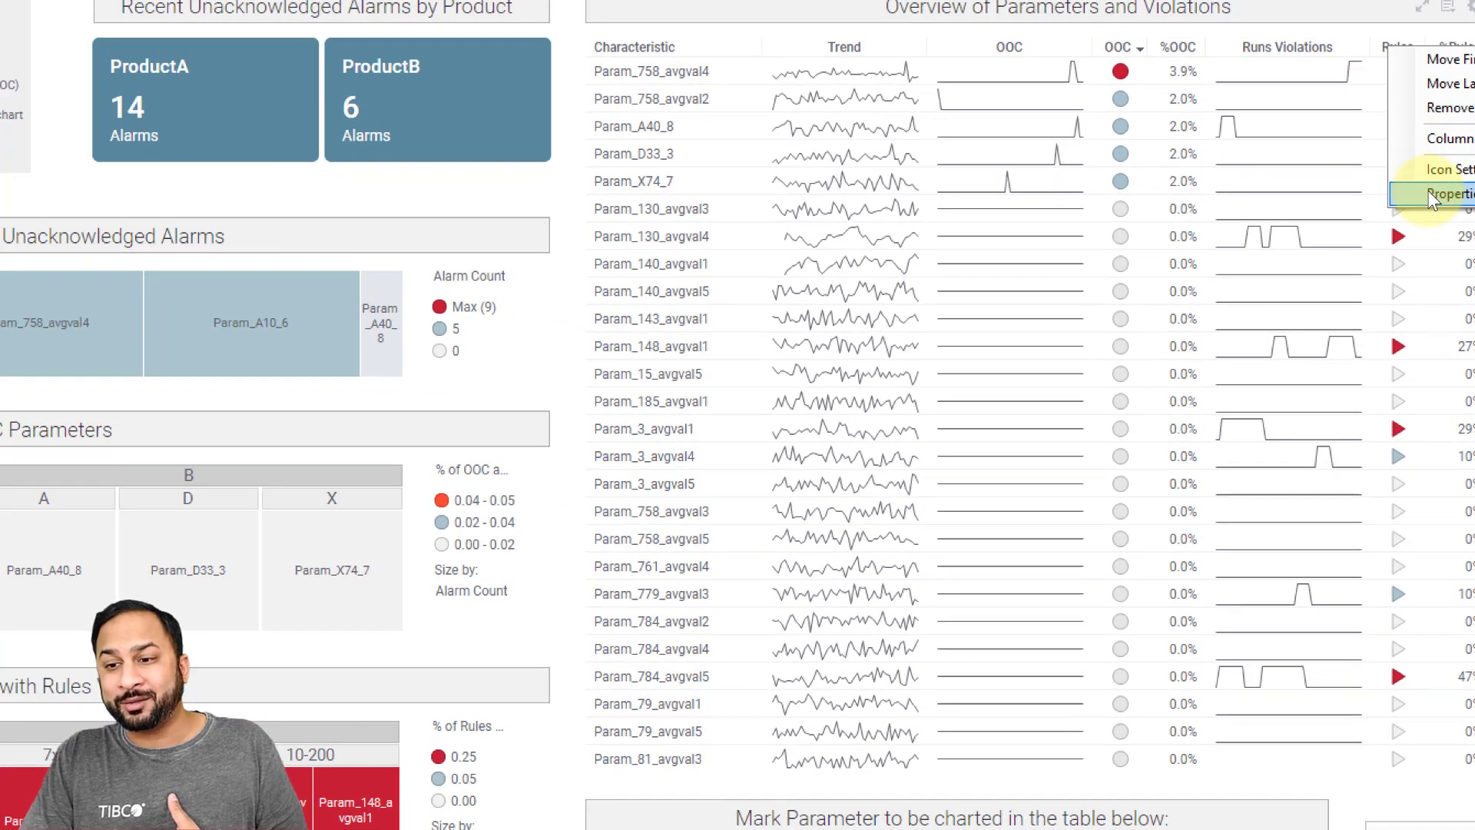
click(1427, 191)
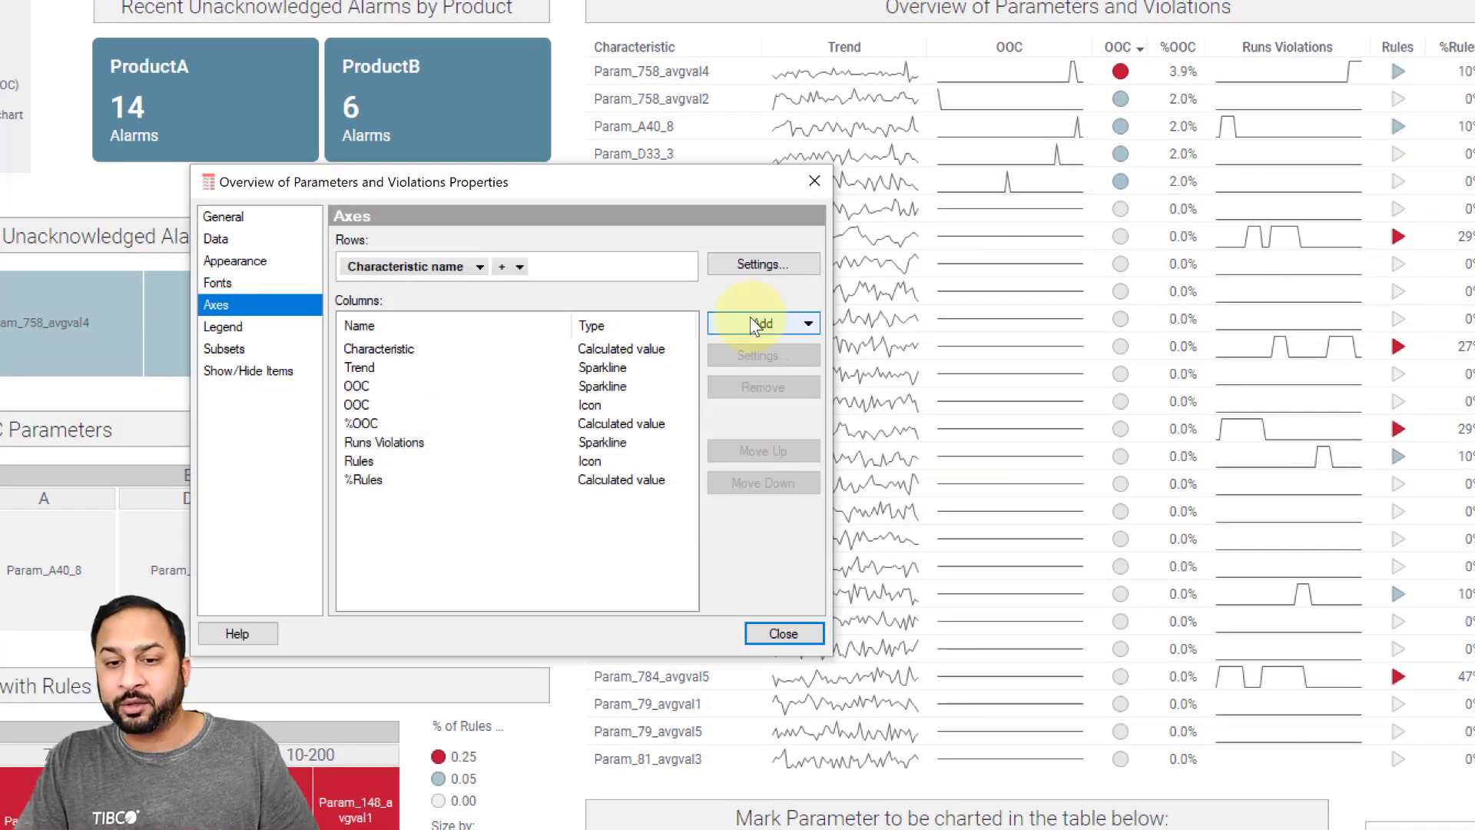
click(461, 481)
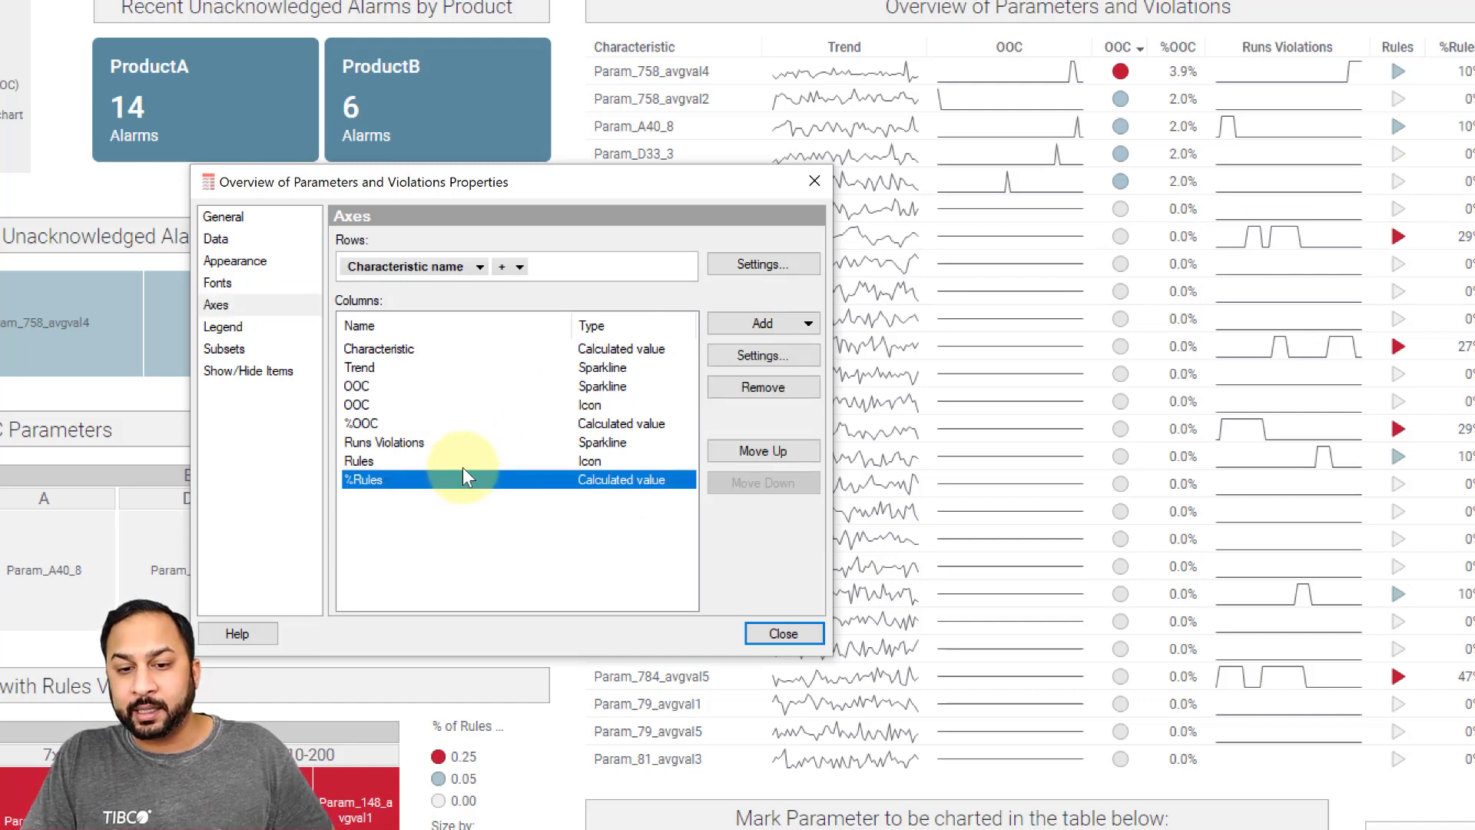
click(463, 461)
click(759, 355)
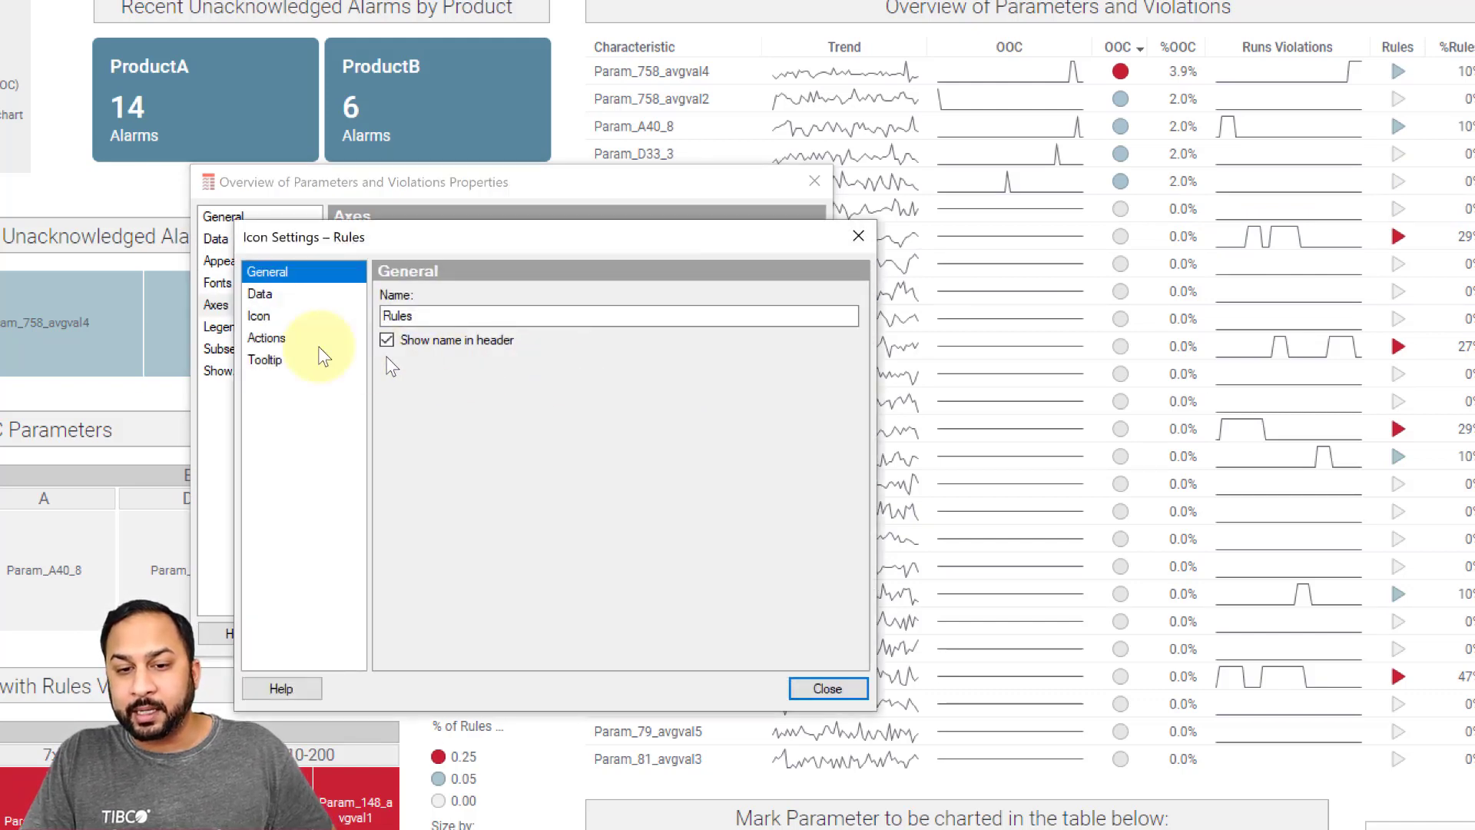
click(275, 313)
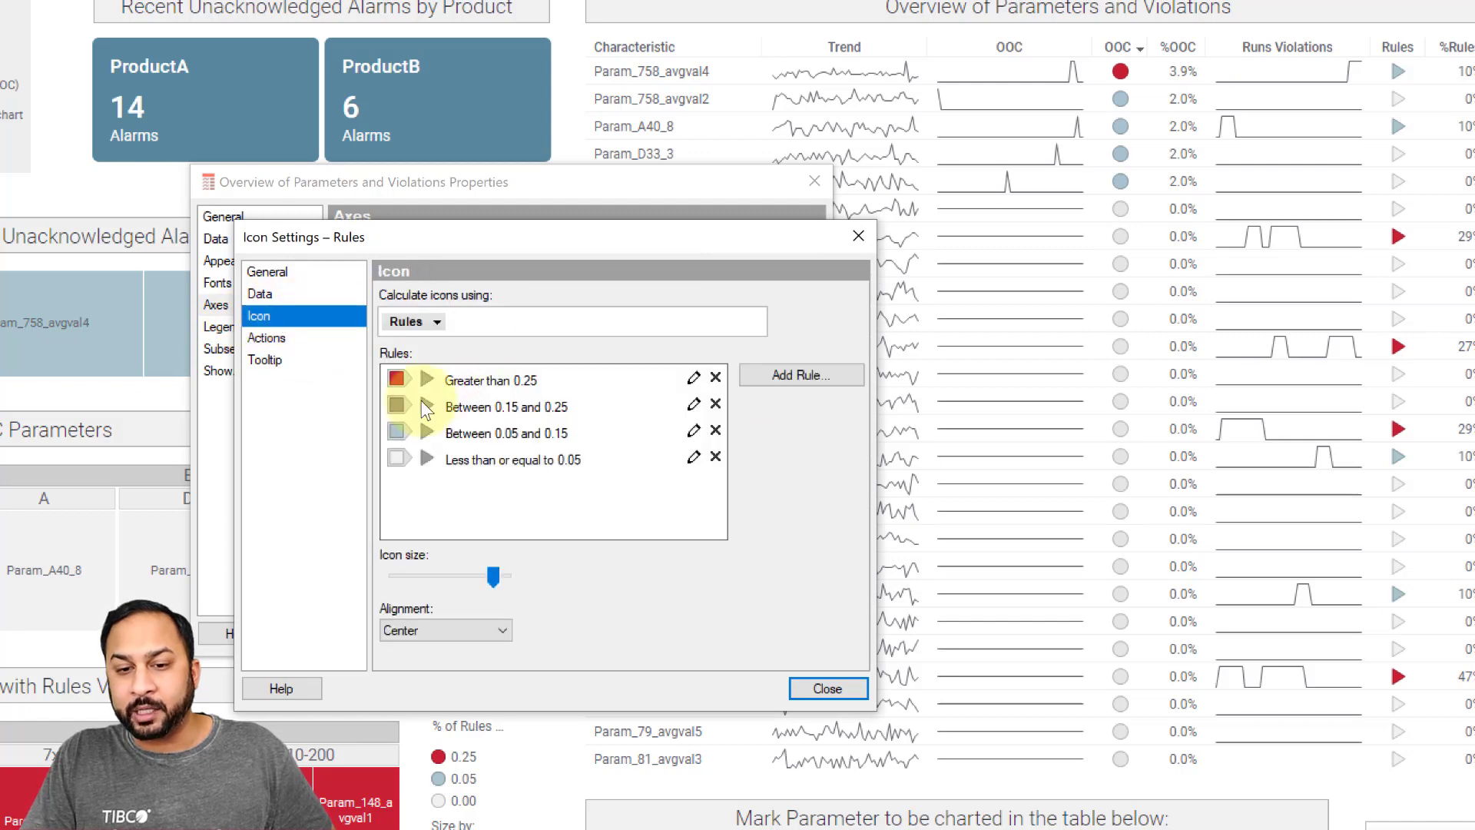